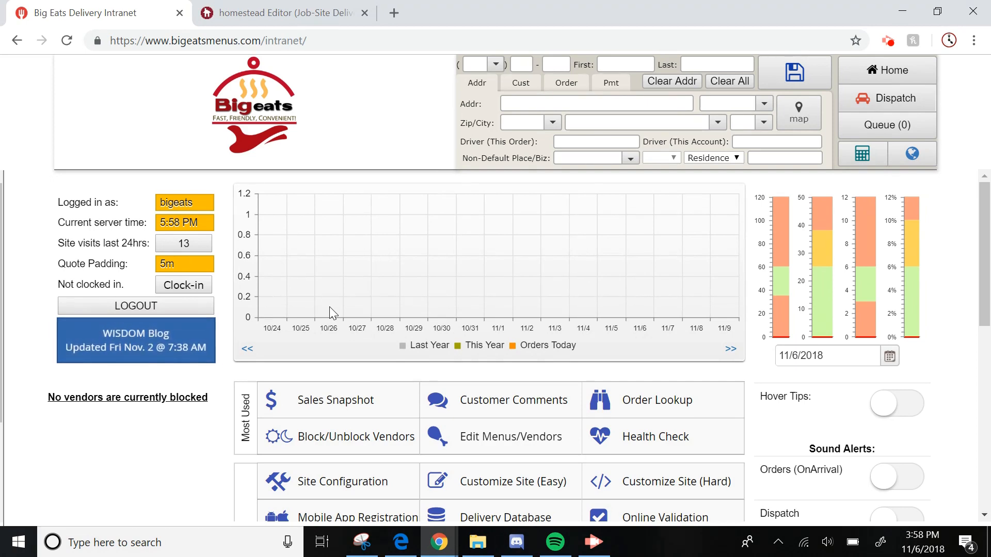
# Step: Review the Job-Site Delivery page in the Homestead editor, and return to the Big Eats intranet home page
pyautogui.click(296, 11)
pyautogui.scroll(-20, 570, 302)
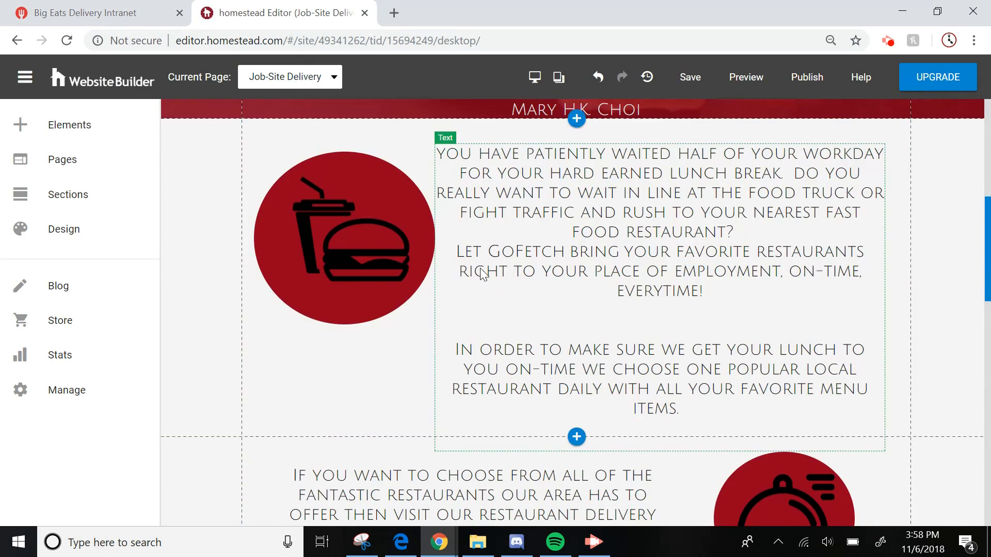
pyautogui.scroll(3, 514, 299)
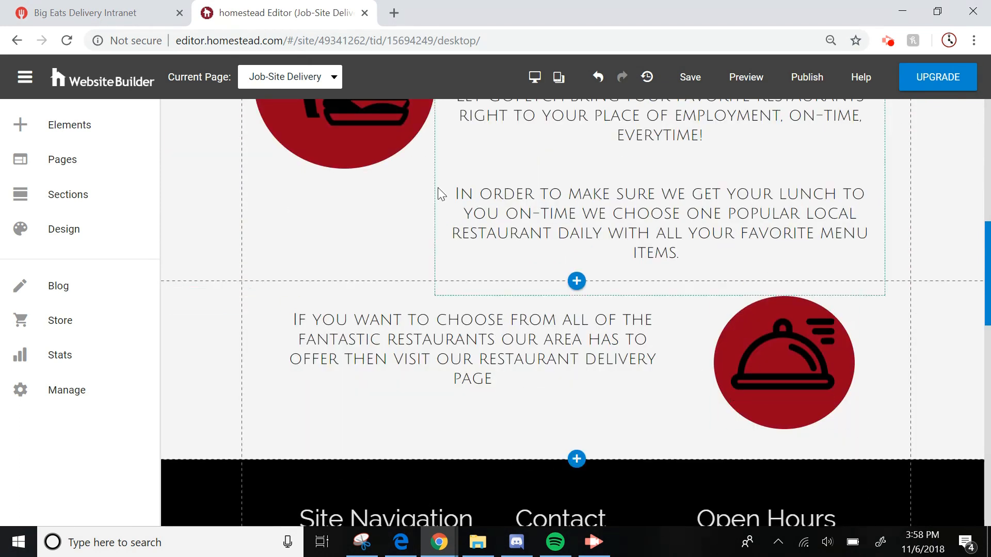
pyautogui.click(99, 7)
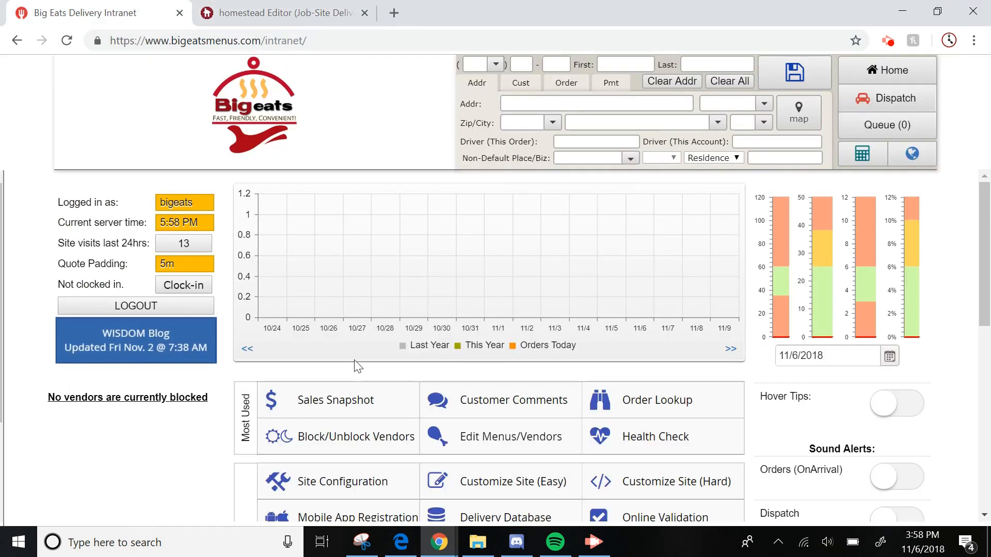
pyautogui.scroll(-1, 368, 286)
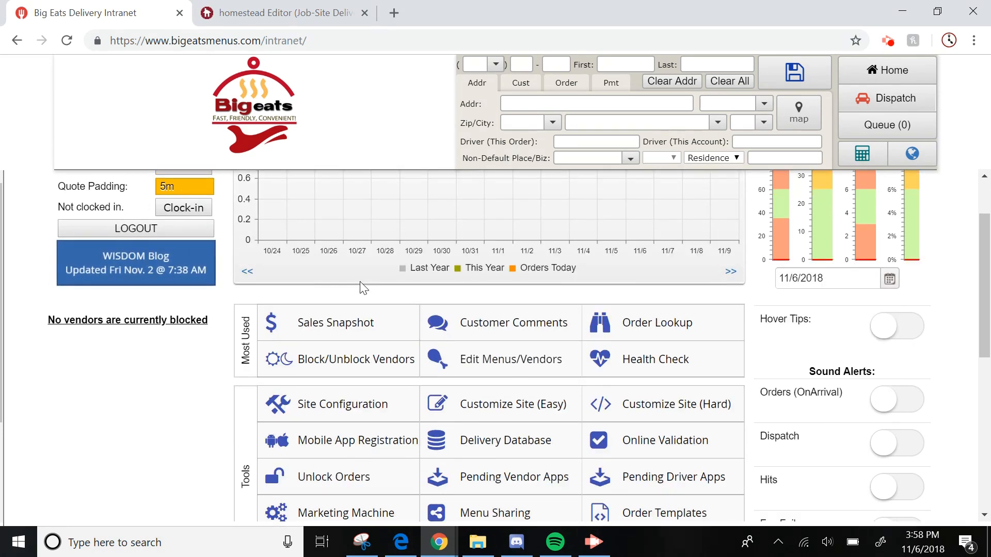
pyautogui.scroll(1, 360, 280)
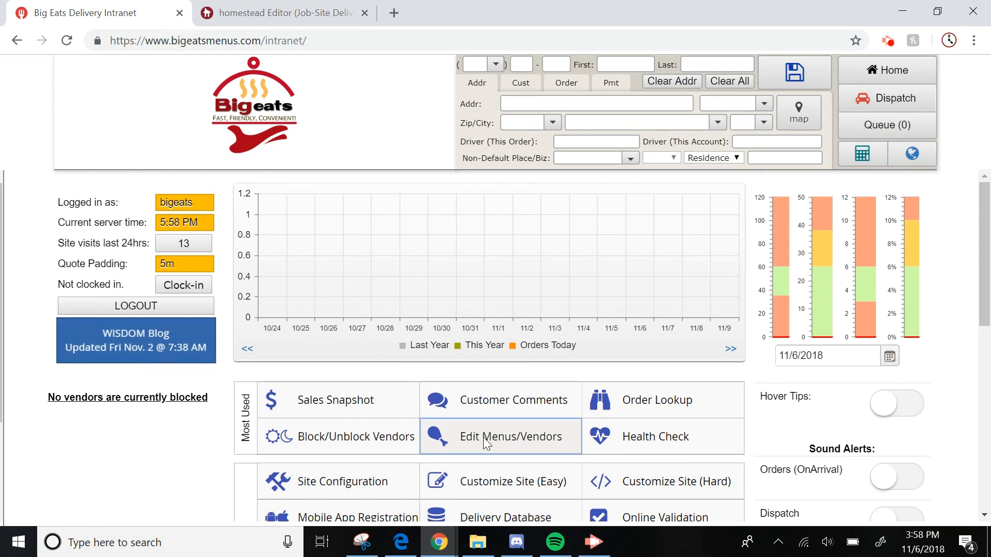
# Step: Open the restaurant profile of Basil Sushi Bar and Asian Bistro for menu/vendor editing and examine its logo, hours and Live/Unlisted options
pyautogui.click(482, 437)
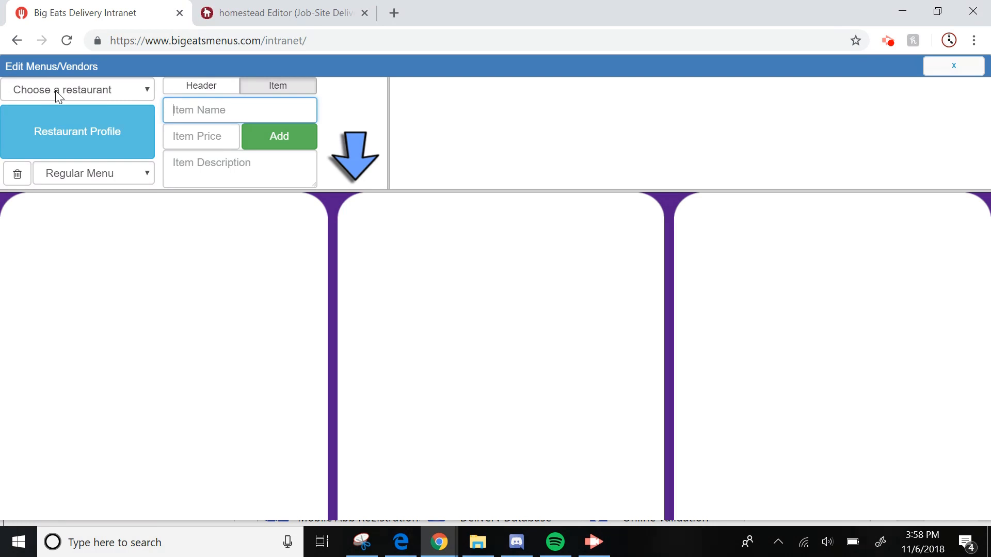
pyautogui.click(83, 91)
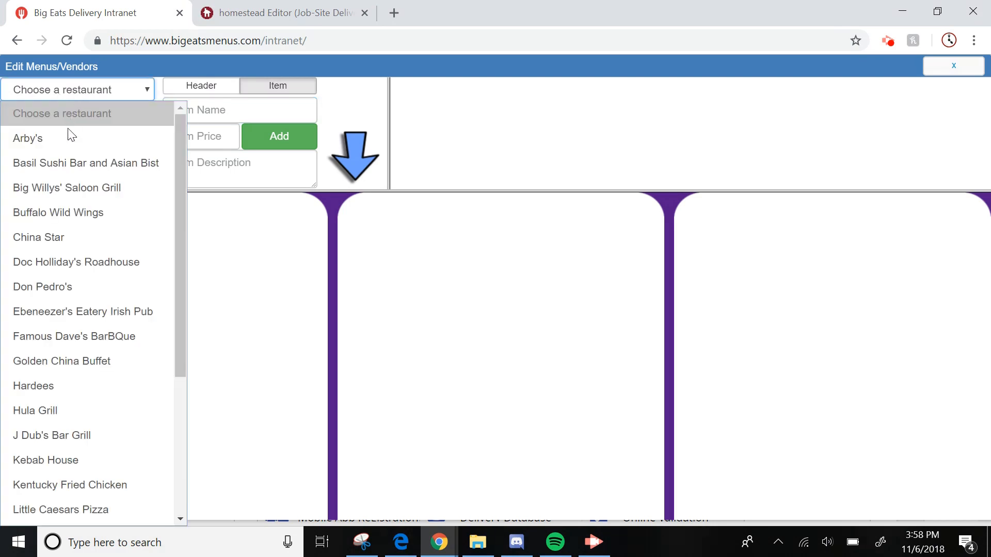
pyautogui.click(114, 170)
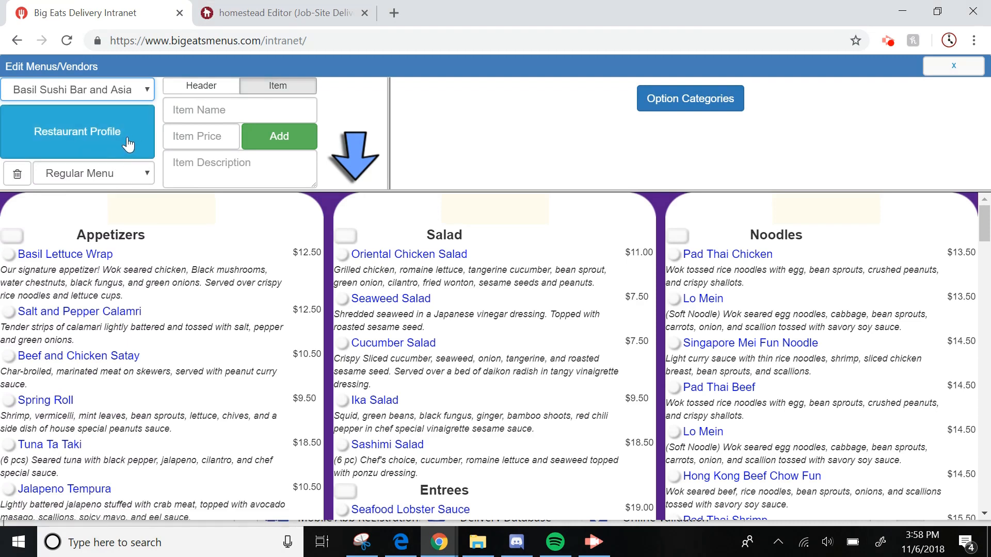
pyautogui.click(129, 138)
pyautogui.scroll(-7, 129, 138)
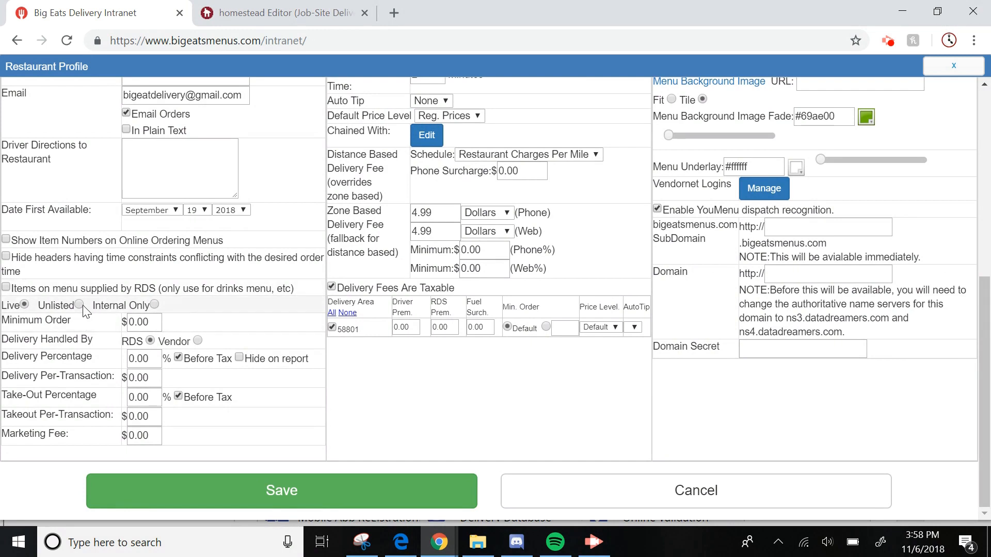
pyautogui.scroll(5, 143, 266)
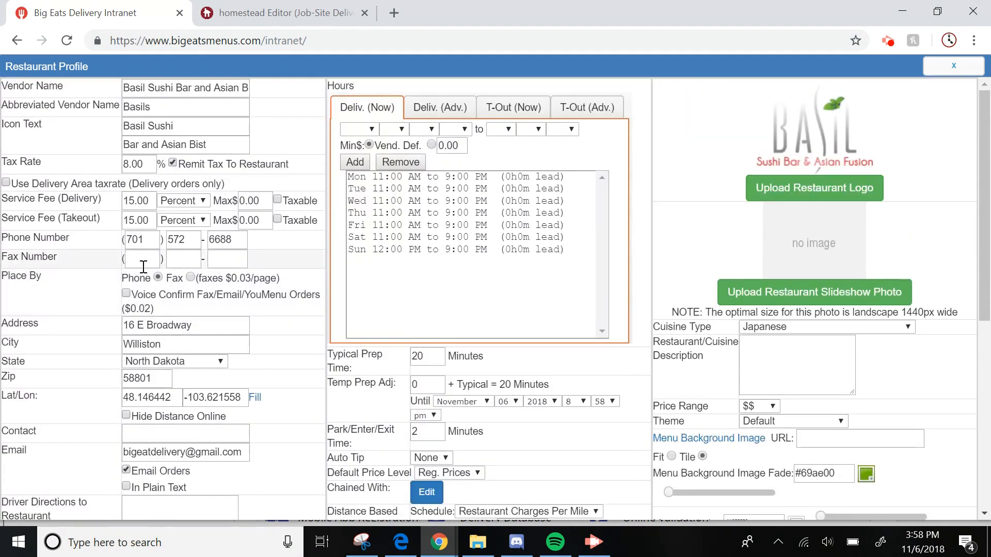
pyautogui.scroll(-5, 109, 265)
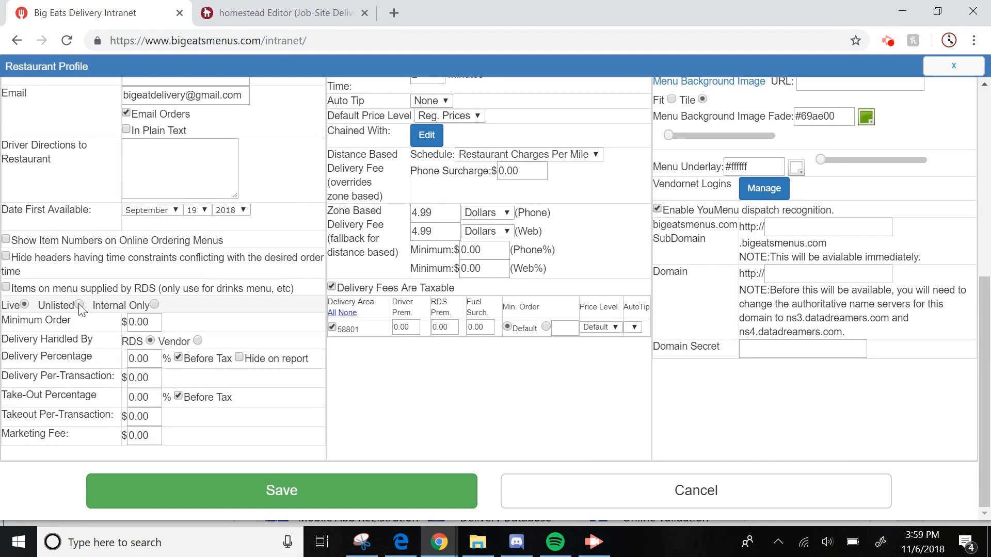
pyautogui.scroll(5, 80, 310)
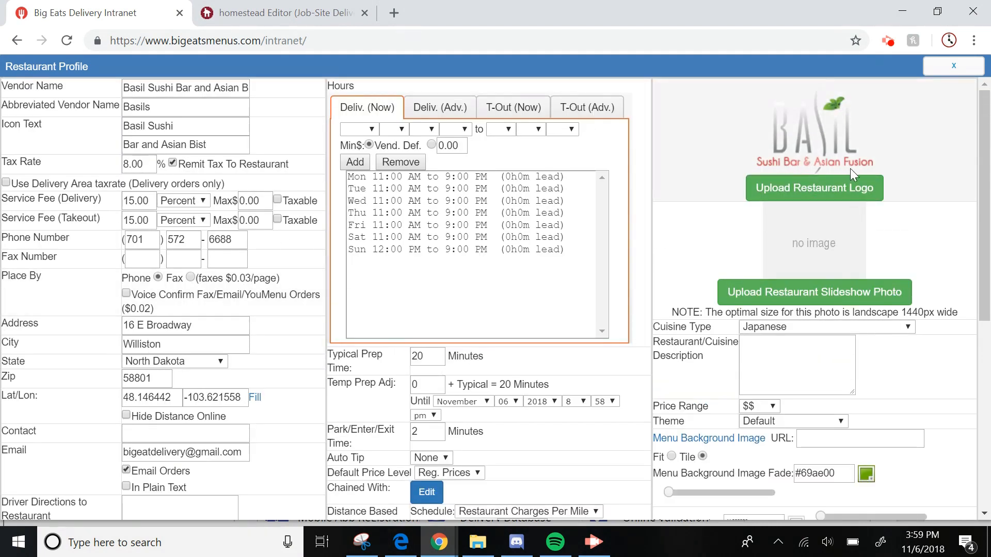
pyautogui.scroll(-7, 195, 279)
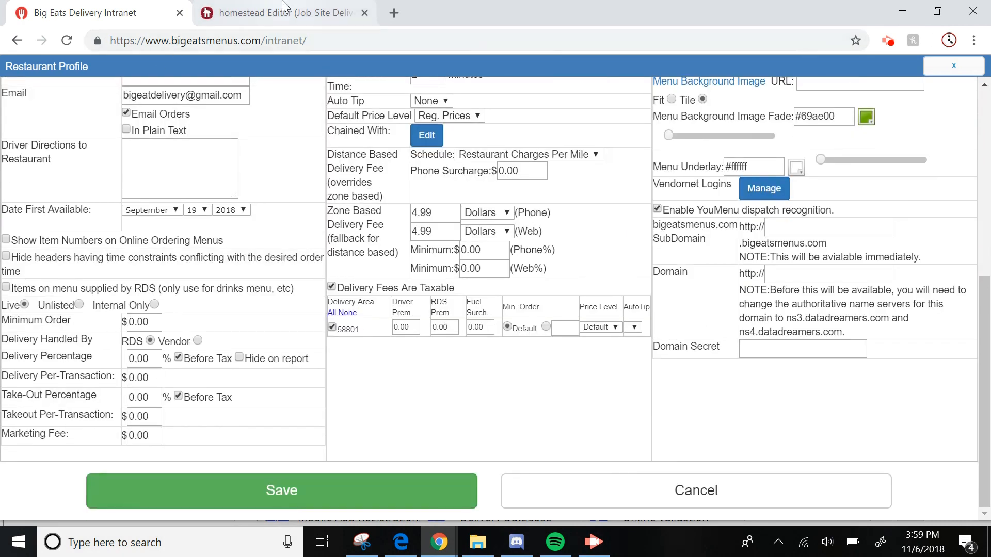
# Step: Switch to the Homestead editor and add a new blank section directly above the footer of the Job-Site Delivery page
pyautogui.click(268, 12)
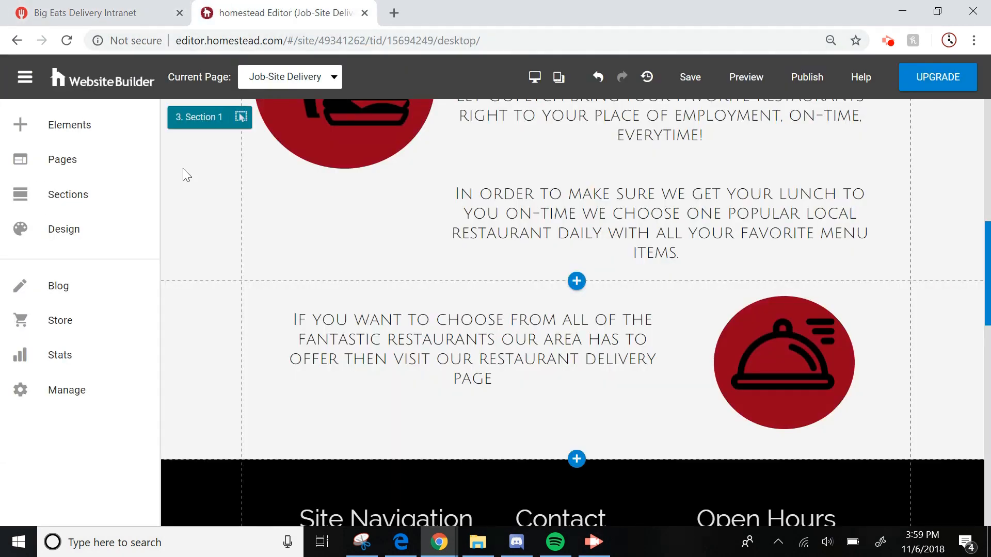
pyautogui.click(90, 205)
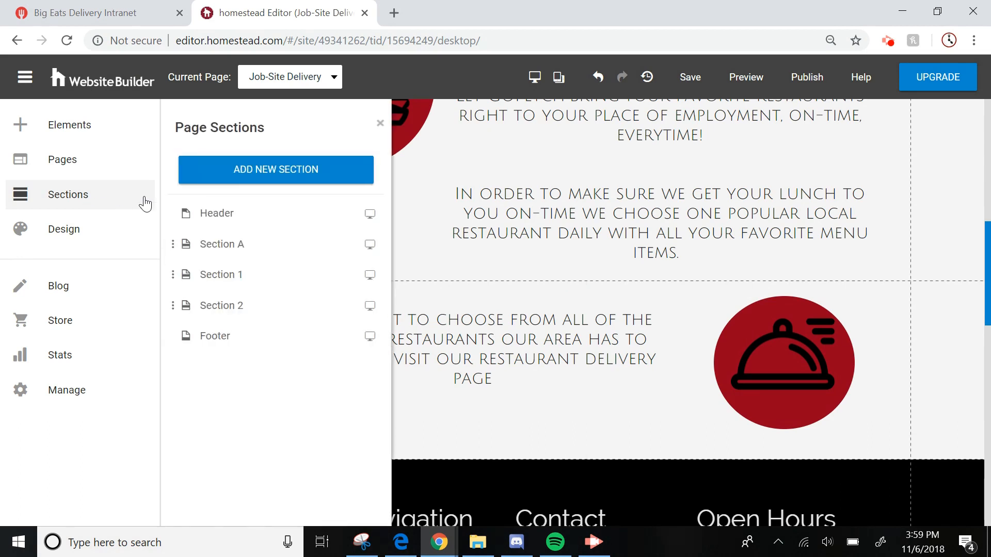
pyautogui.click(221, 170)
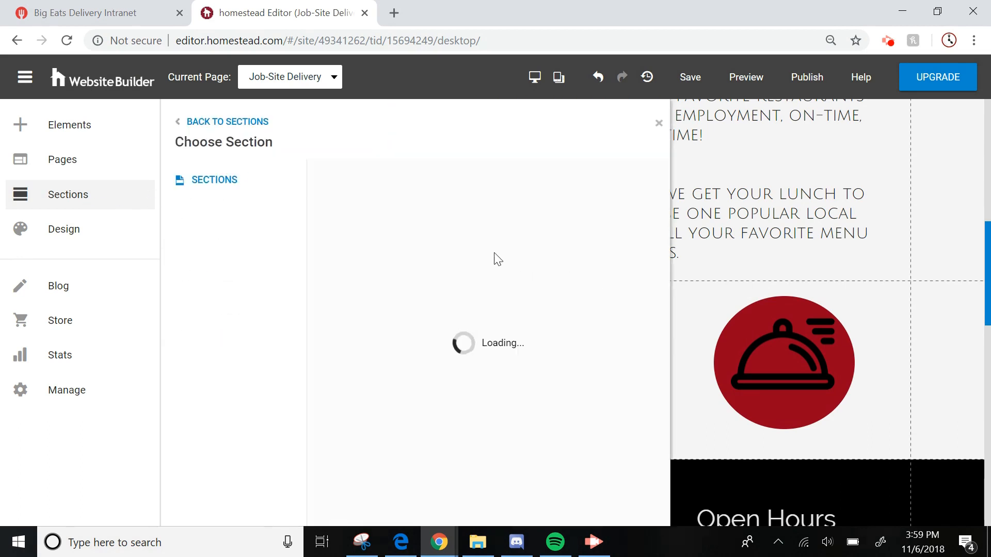
pyautogui.moveTo(377, 237); pyautogui.dragTo(485, 453)
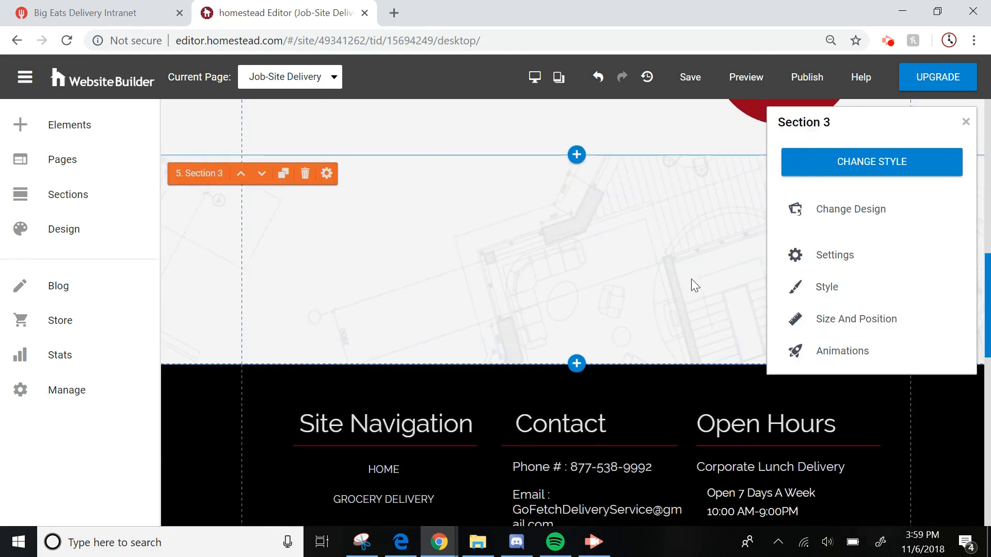
pyautogui.click(964, 122)
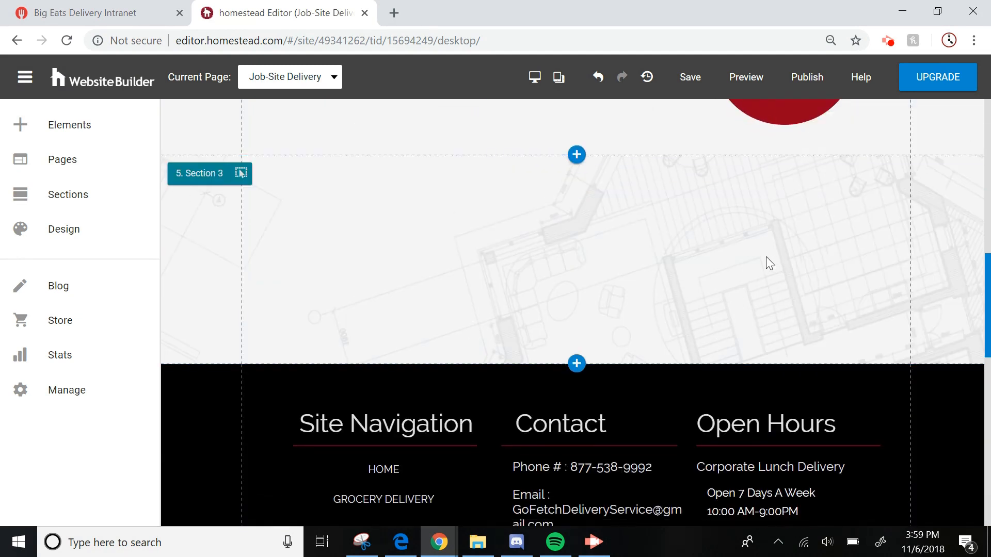
# Step: Increase the height of the new blank section by extending its lower edge downward
pyautogui.scroll(4, 568, 263)
pyautogui.scroll(-4, 552, 266)
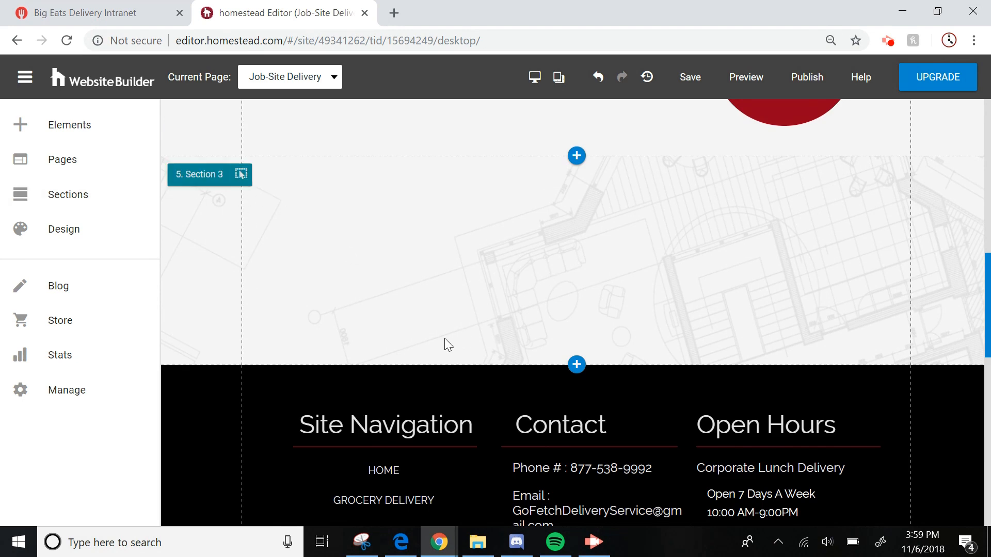
pyautogui.moveTo(434, 365); pyautogui.dragTo(430, 401)
pyautogui.scroll(4, 421, 334)
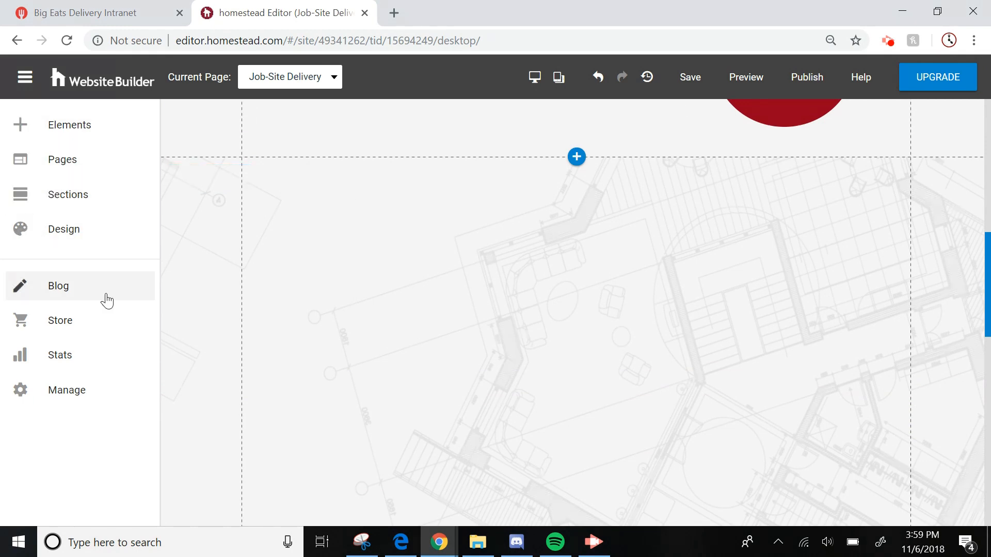
# Step: Add a Heading 1 text element near the upper left of the new section and set its font to Raleway
pyautogui.click(83, 125)
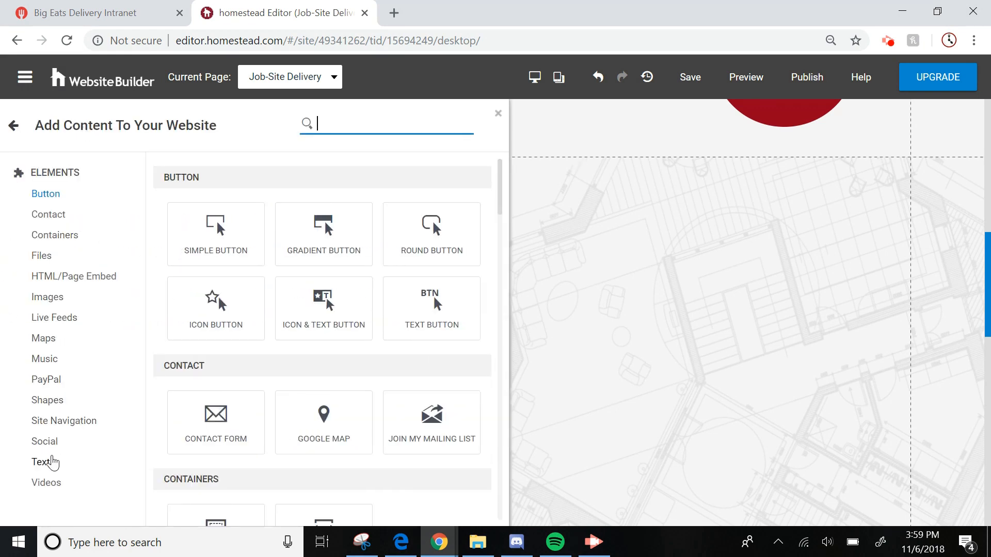
pyautogui.click(46, 462)
pyautogui.moveTo(247, 248); pyautogui.dragTo(371, 217)
pyautogui.doubleClick(372, 217)
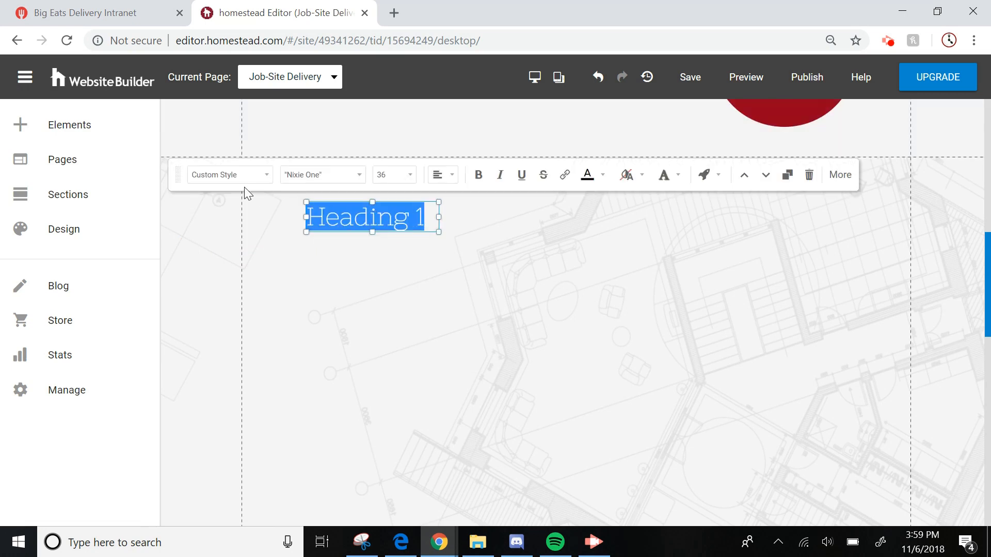
pyautogui.click(326, 178)
pyautogui.click(331, 252)
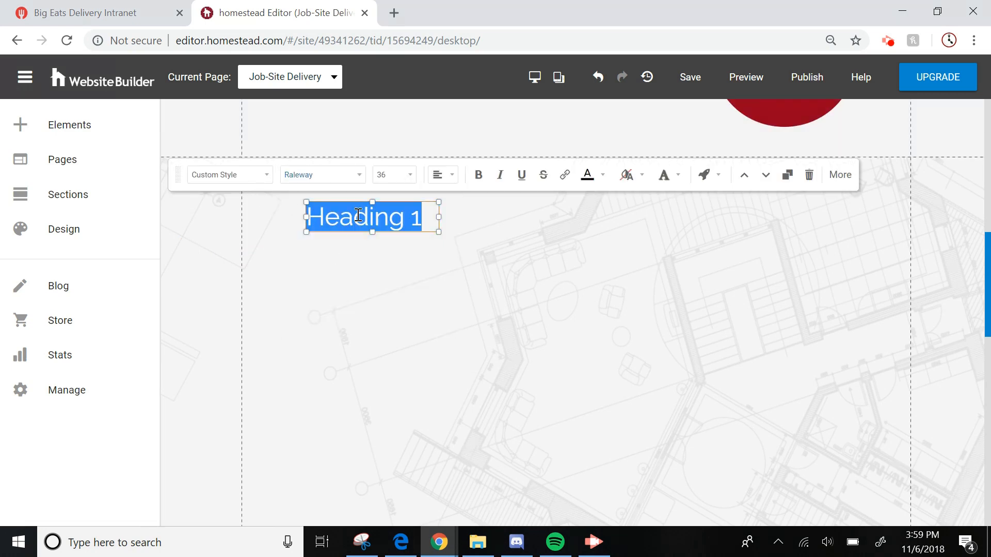
# Step: Replace the heading's placeholder text with "Monday"
pyautogui.click(412, 217)
pyautogui.moveTo(421, 220); pyautogui.dragTo(259, 222)
pyautogui.write('Mon')
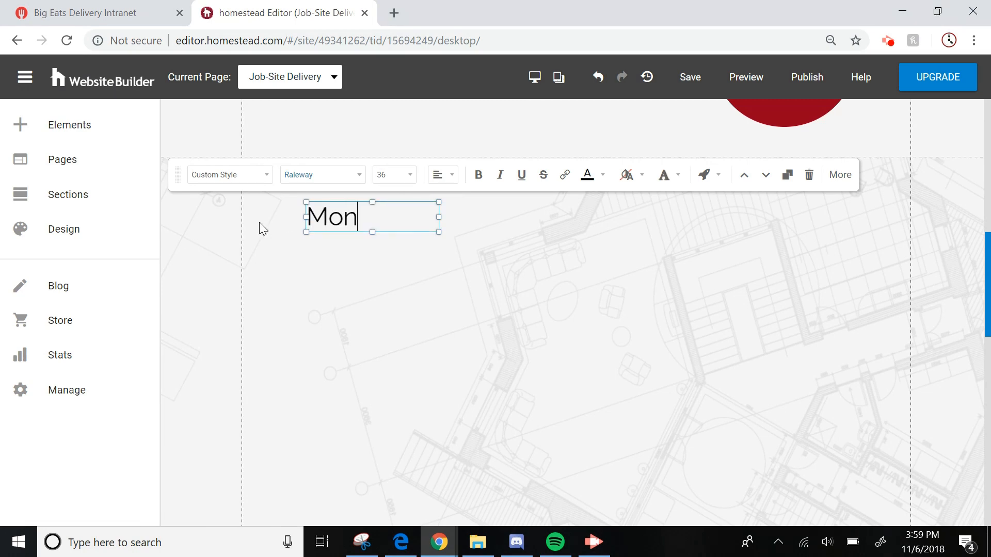
pyautogui.write('day')
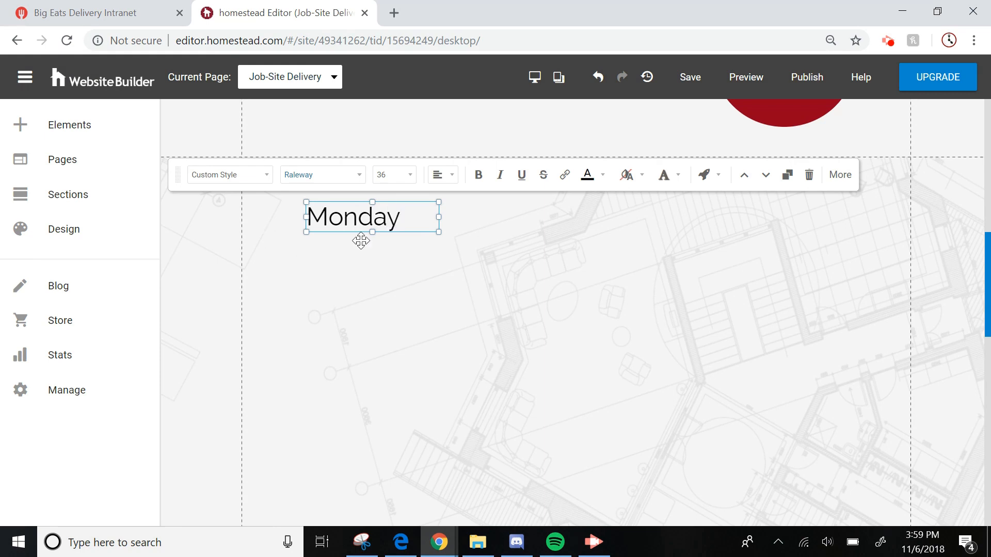
pyautogui.click(459, 230)
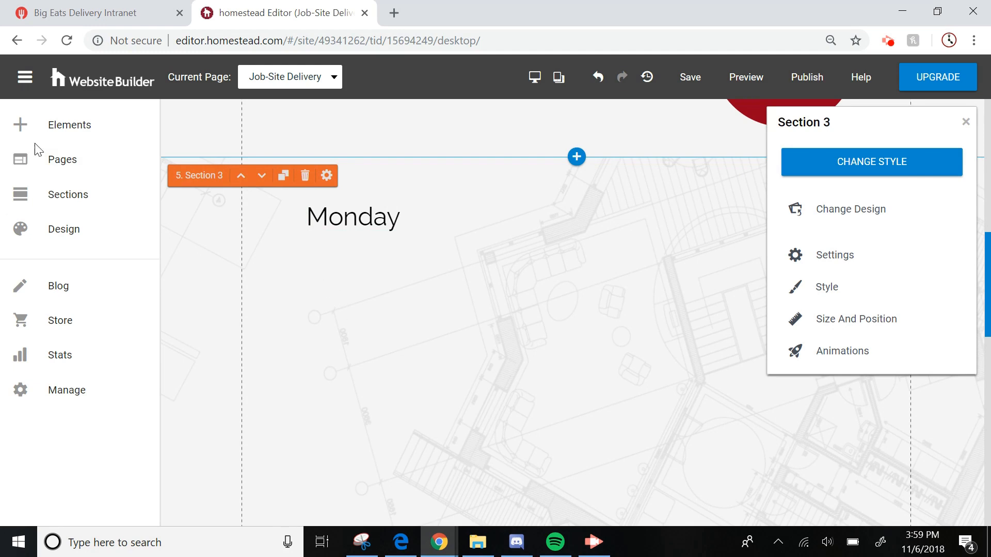
# Step: Insert the Business-Spotlight-Logo picture from My Images into the new section
pyautogui.click(68, 128)
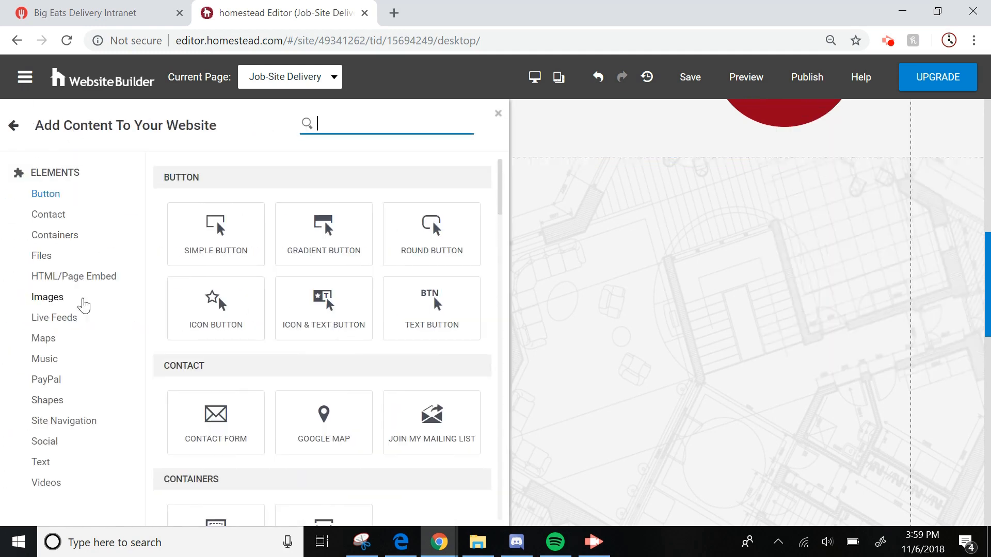
pyautogui.click(38, 297)
pyautogui.click(232, 238)
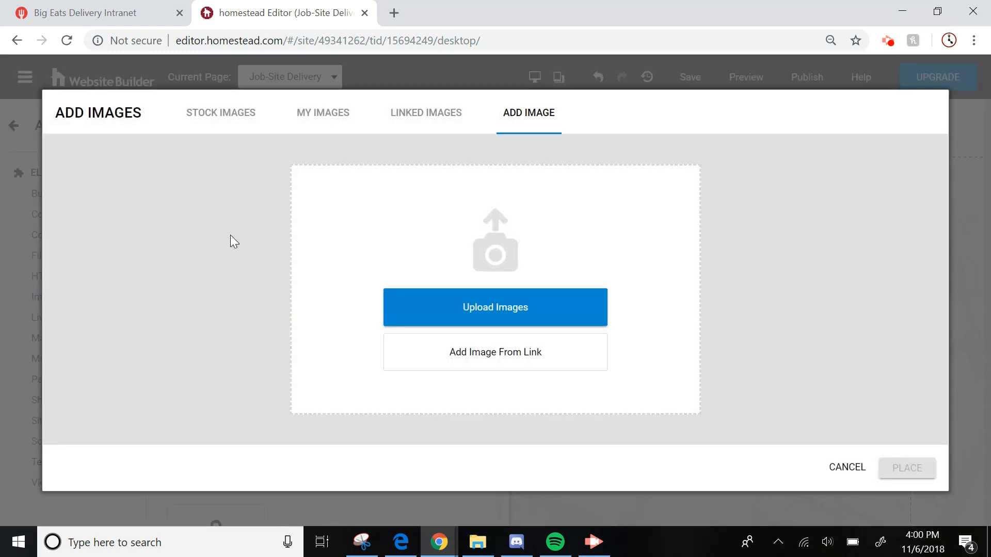
pyautogui.click(322, 116)
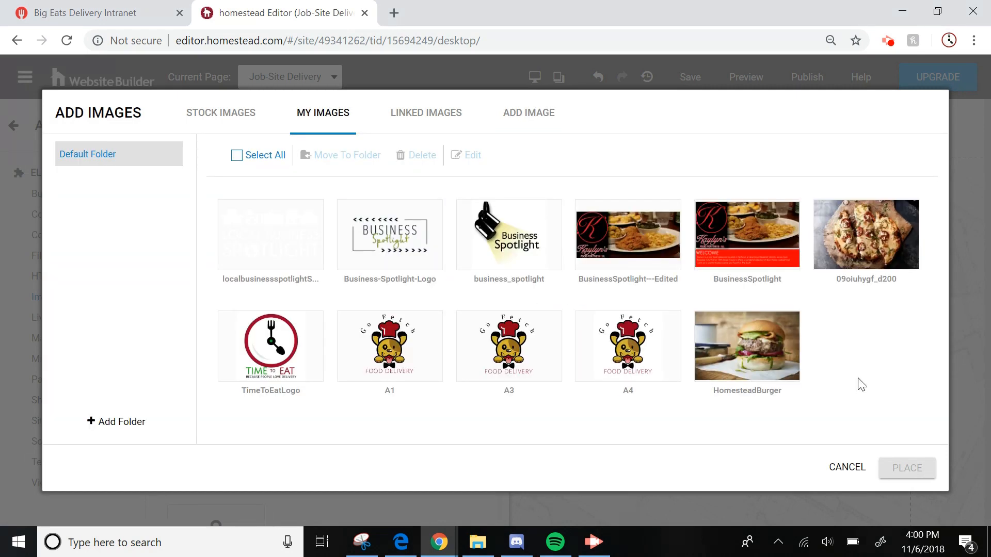
pyautogui.click(516, 250)
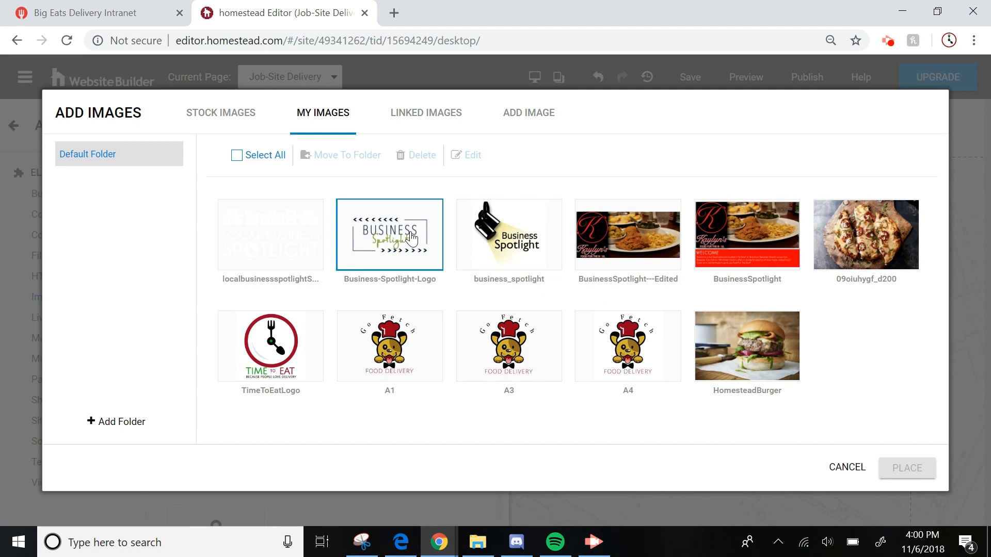
pyautogui.click(433, 240)
pyautogui.click(908, 475)
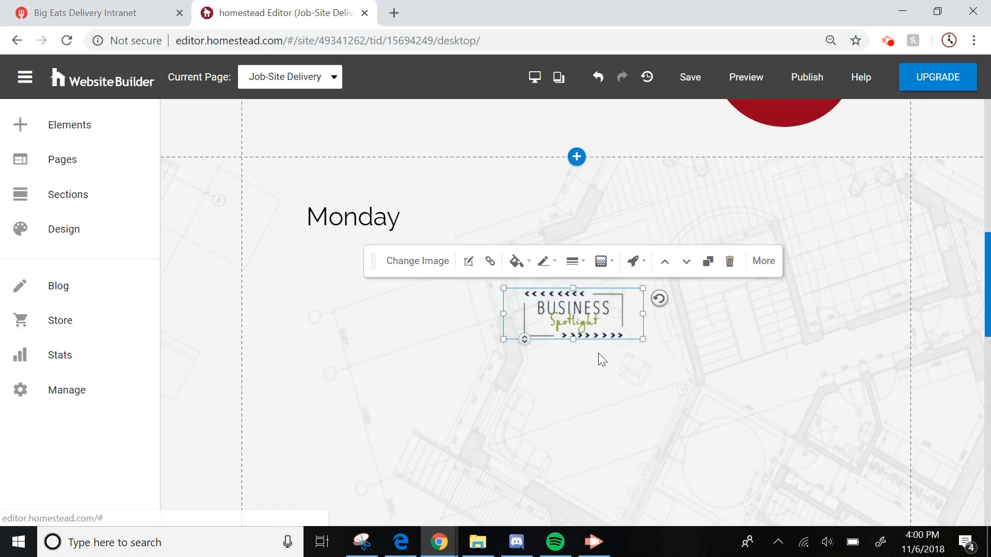
# Step: Enlarge the Business Spotlight logo and position it just below the Monday heading
pyautogui.moveTo(611, 325); pyautogui.dragTo(457, 320)
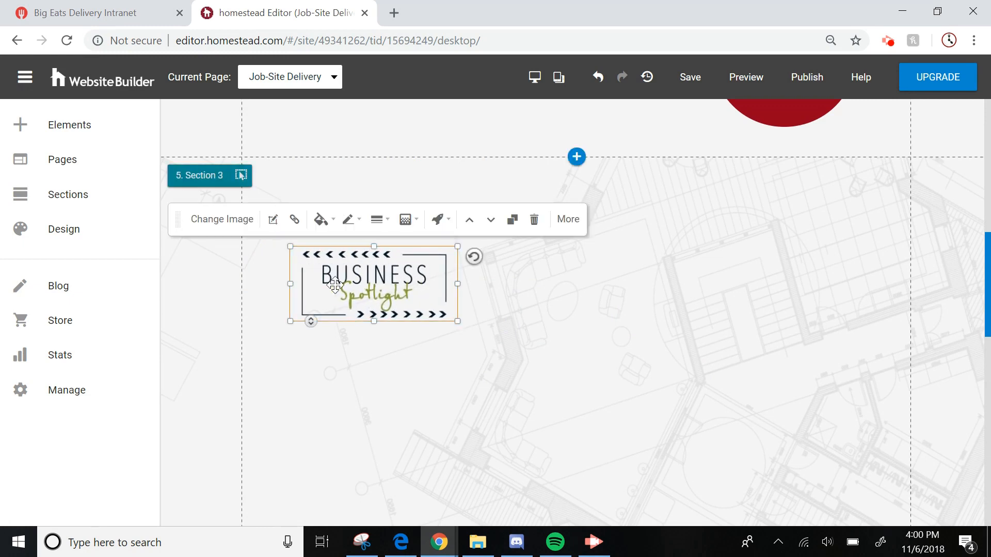
pyautogui.click(581, 315)
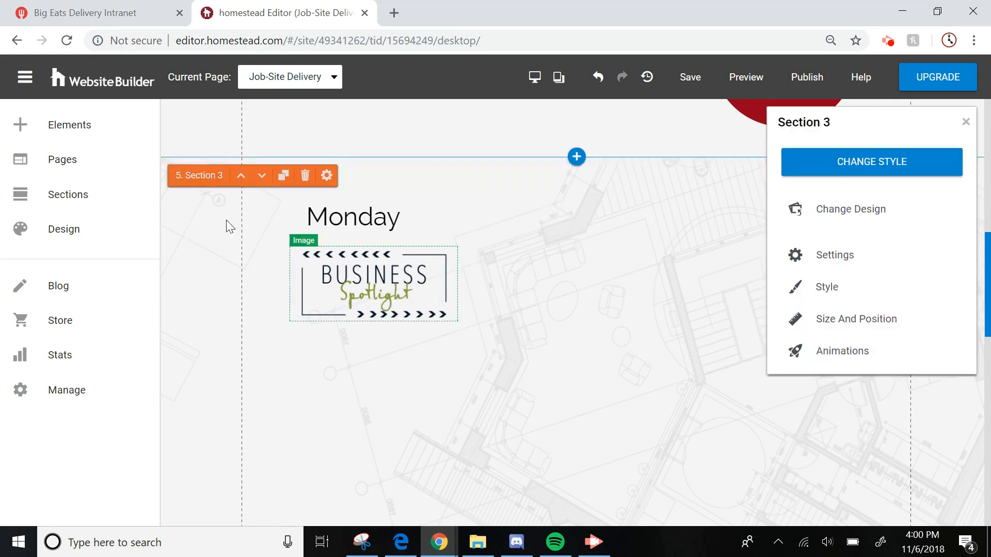
pyautogui.click(443, 305)
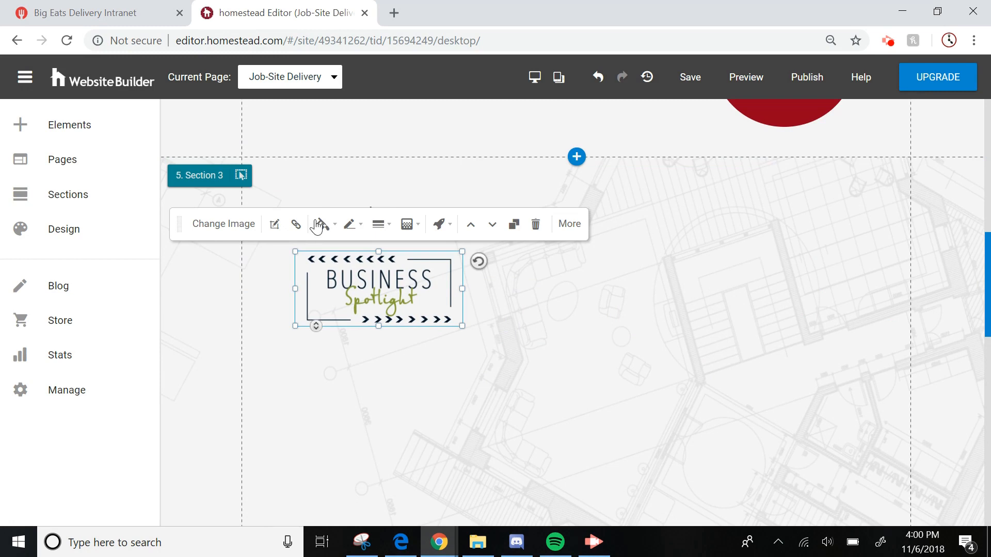
pyautogui.click(518, 276)
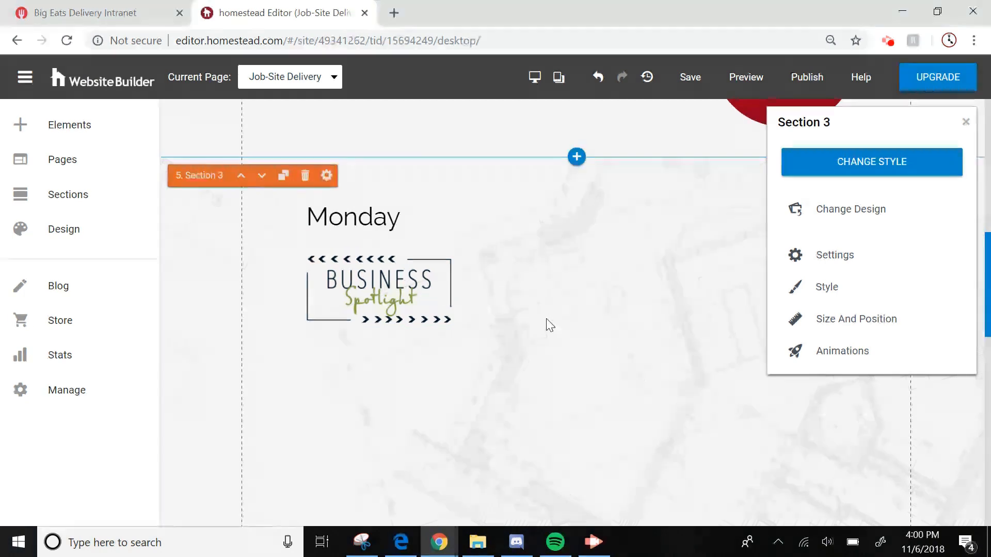
# Step: Switch to the Big Eats intranet and review the subdomain and domain fields in the restaurant profile
pyautogui.click(115, 8)
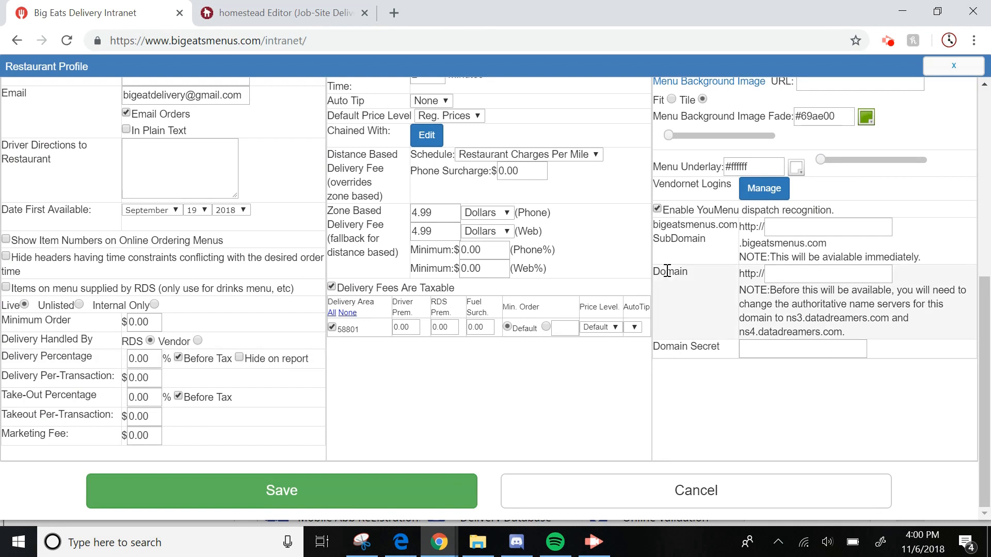
pyautogui.click(815, 228)
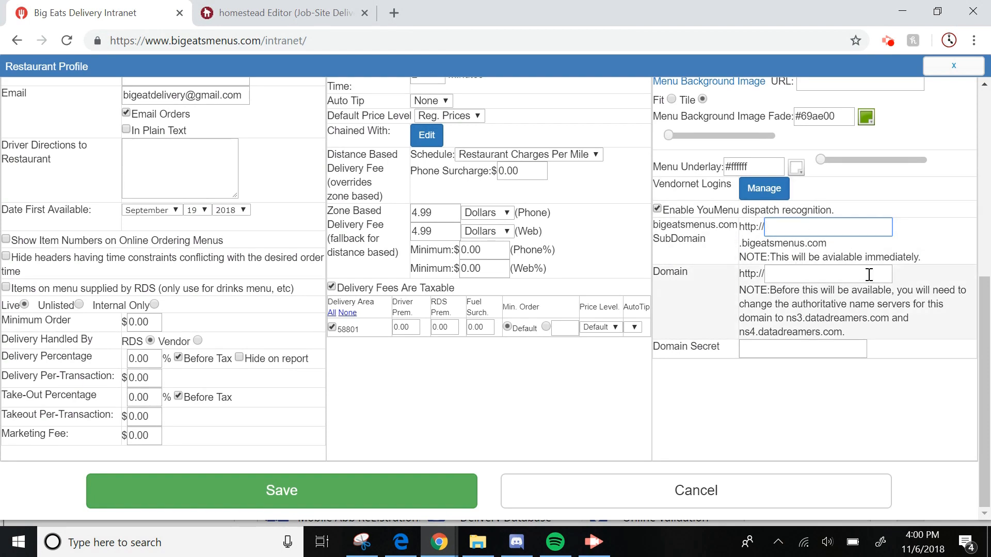
pyautogui.scroll(7, 123, 304)
pyautogui.scroll(-4, 124, 304)
pyautogui.scroll(-3, 124, 305)
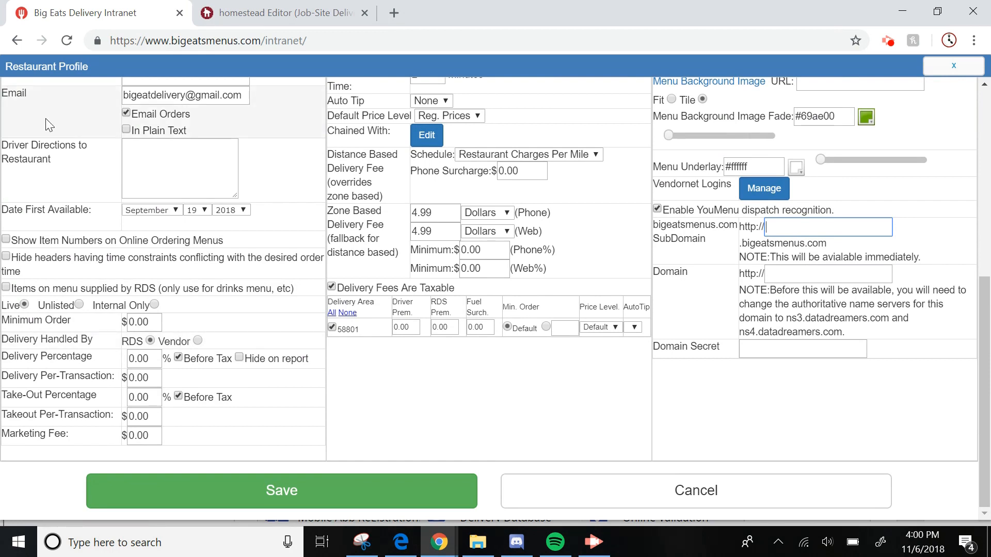
pyautogui.moveTo(261, 40); pyautogui.dragTo(109, 40)
pyautogui.rightClick(231, 40)
pyautogui.click(281, 124)
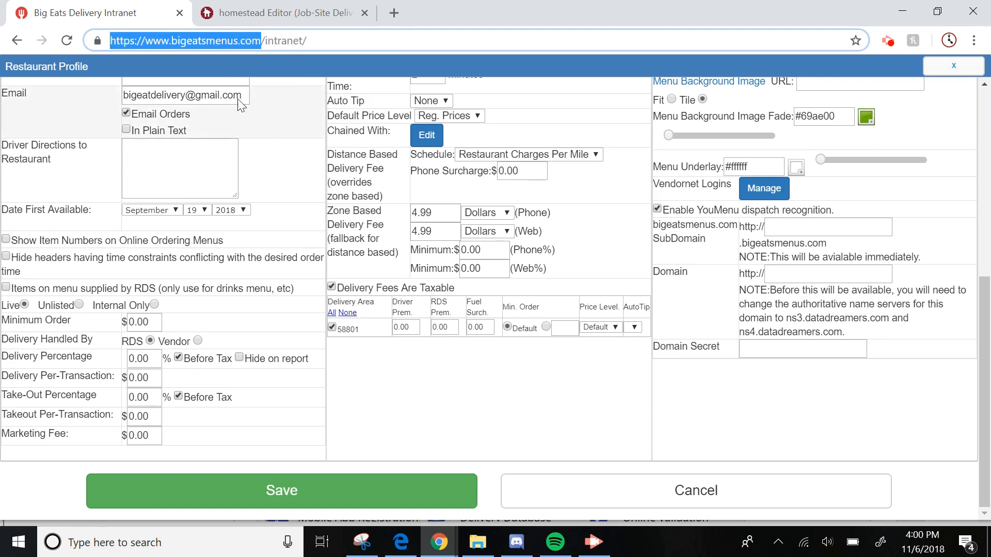
pyautogui.click(393, 11)
pyautogui.rightClick(271, 43)
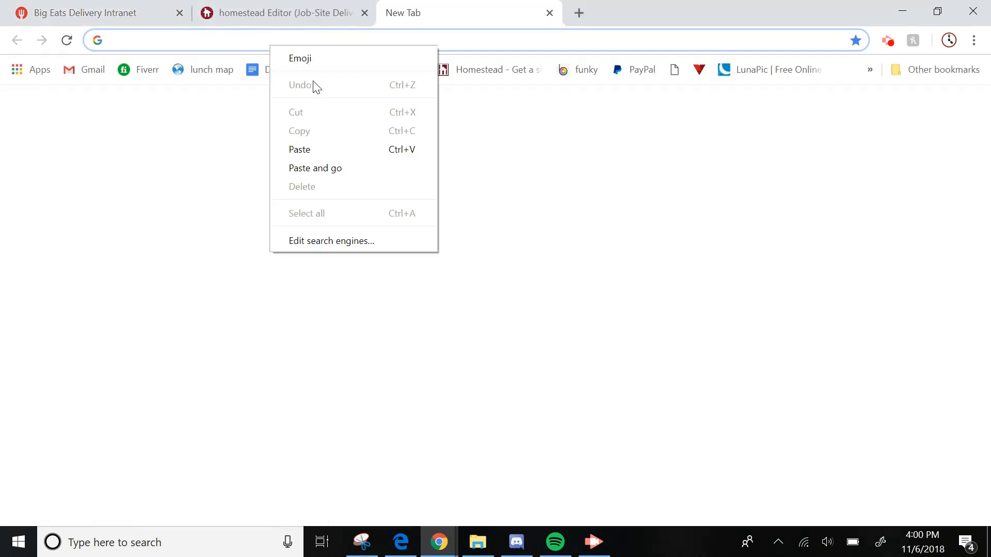
pyautogui.click(312, 149)
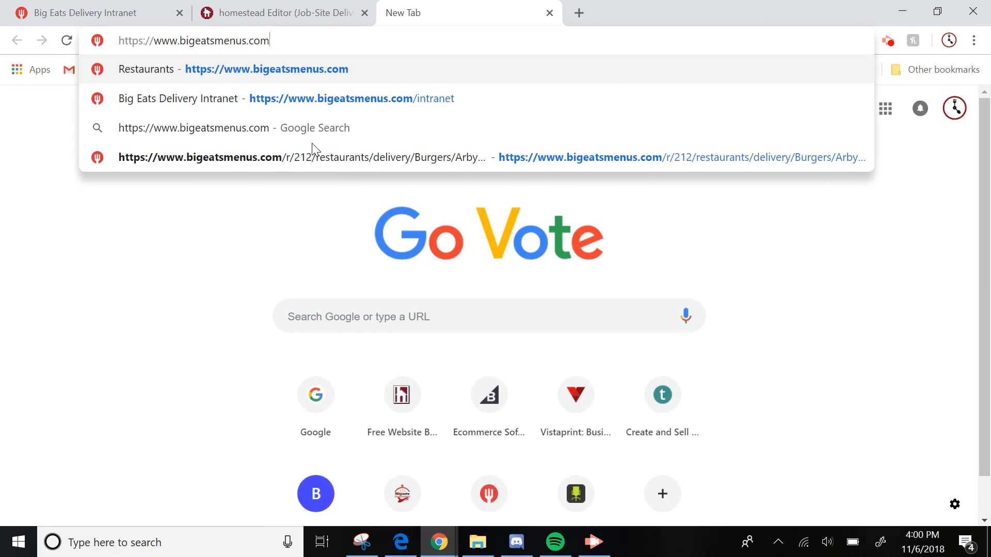
pyautogui.press('Return')
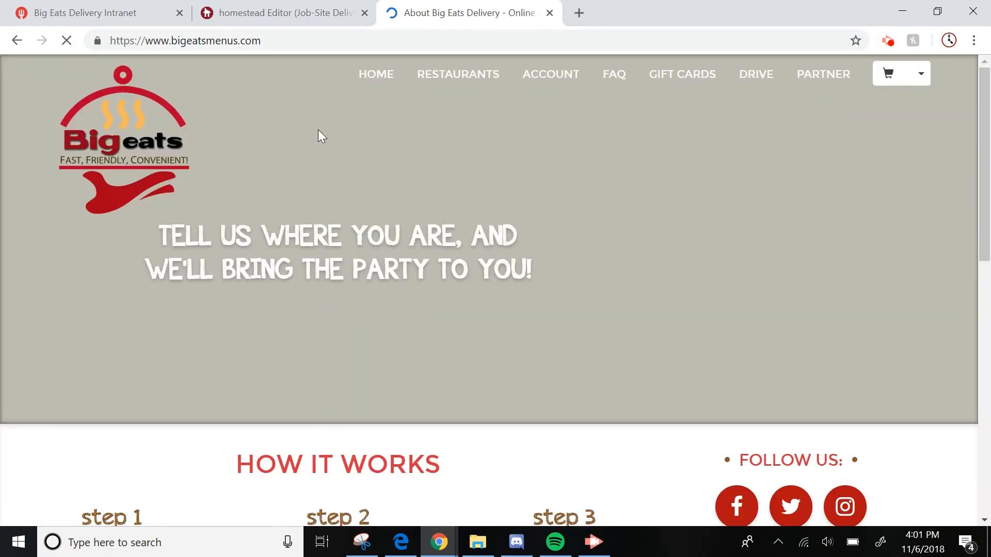
# Step: Open the Basil Sushi Bar and Asian Bist menu from the restaurants list and copy its full page address
pyautogui.click(438, 76)
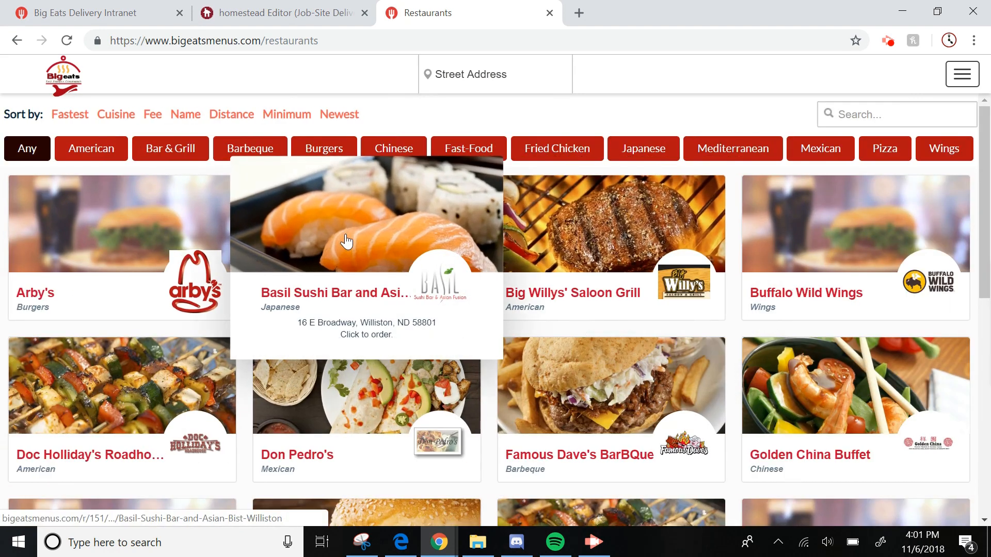
pyautogui.click(345, 240)
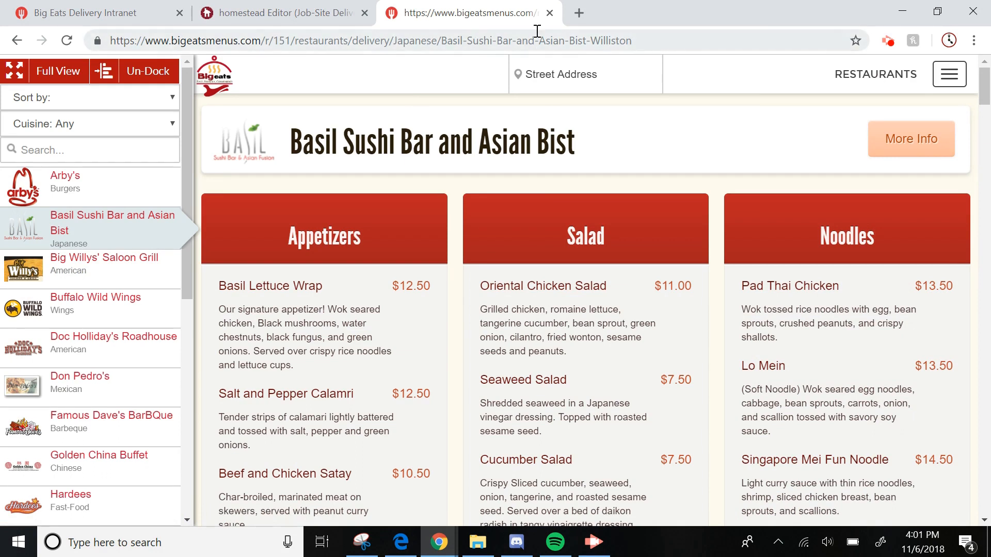
pyautogui.moveTo(634, 40); pyautogui.dragTo(94, 40)
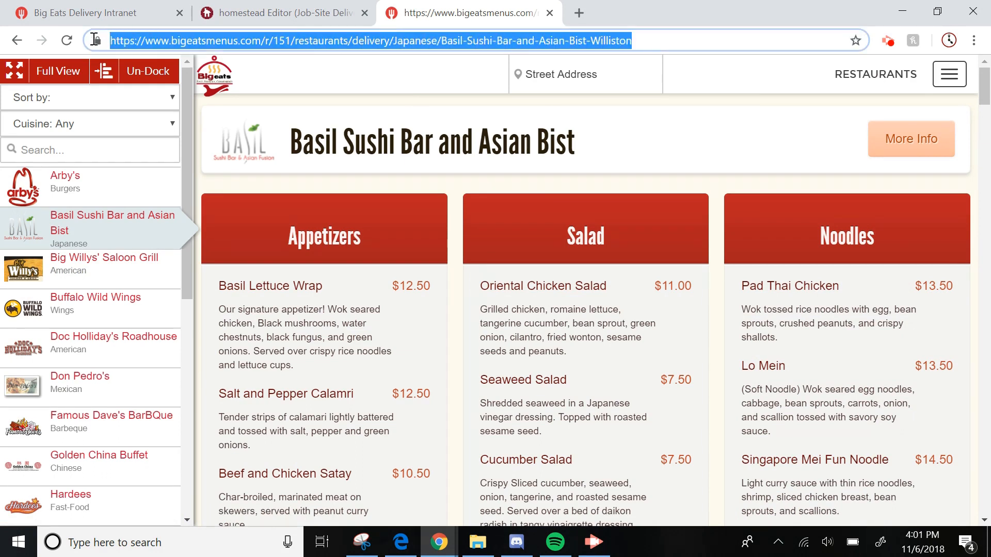
pyautogui.rightClick(256, 39)
pyautogui.click(307, 124)
# Step: Return to the Homestead editor and link the Monday heading to the copied restaurant URL, set to open in a new tab
pyautogui.click(278, 13)
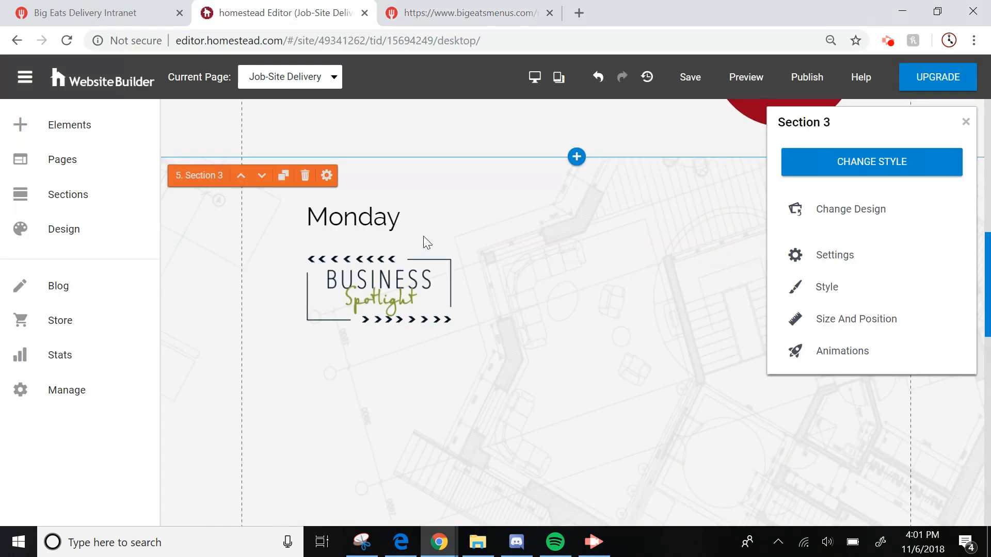
pyautogui.click(443, 6)
pyautogui.click(270, 7)
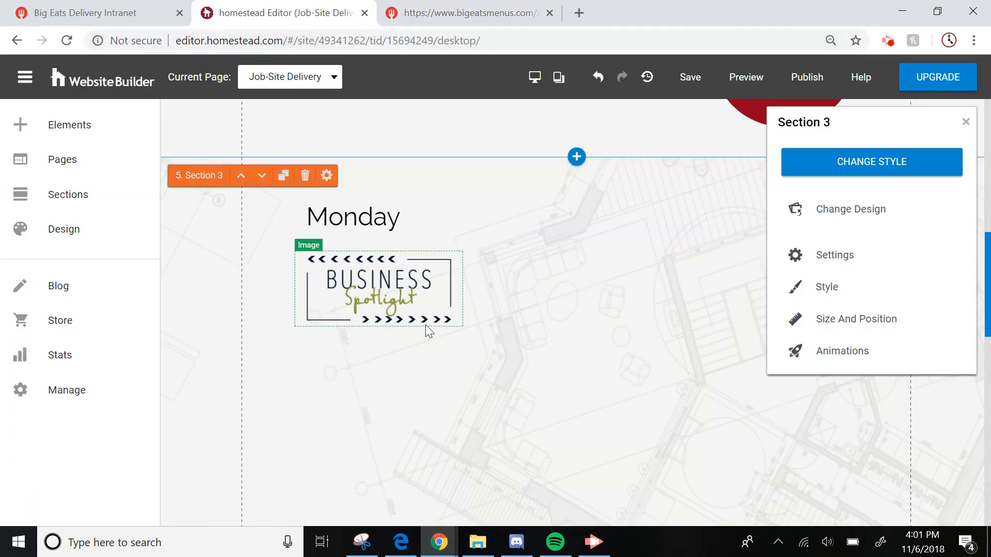
pyautogui.click(367, 225)
pyautogui.moveTo(413, 223); pyautogui.dragTo(270, 224)
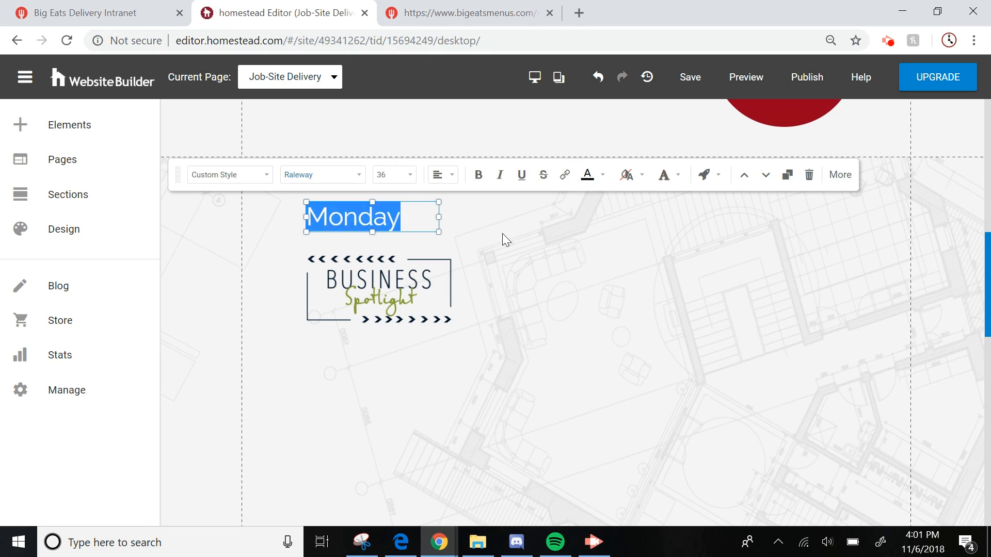
pyautogui.click(563, 176)
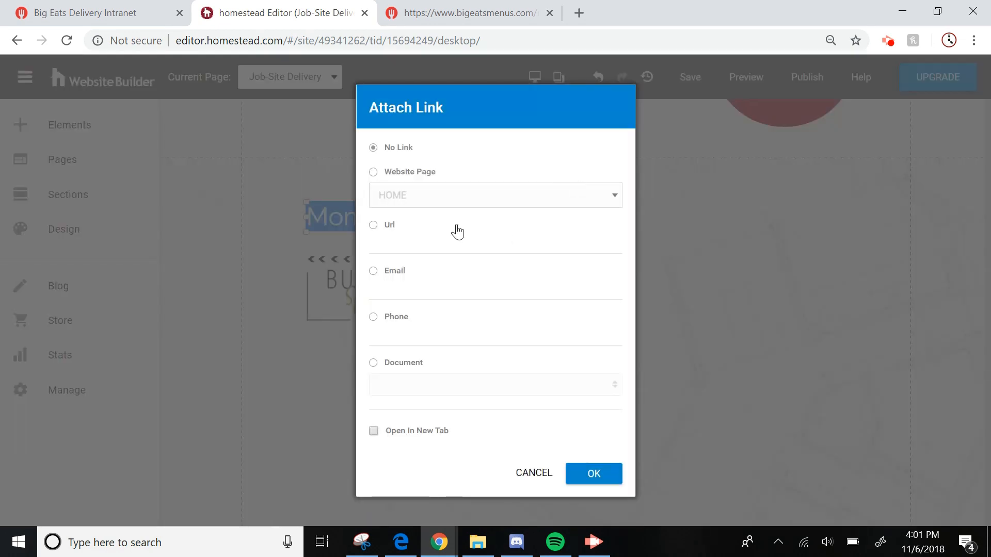
pyautogui.click(373, 226)
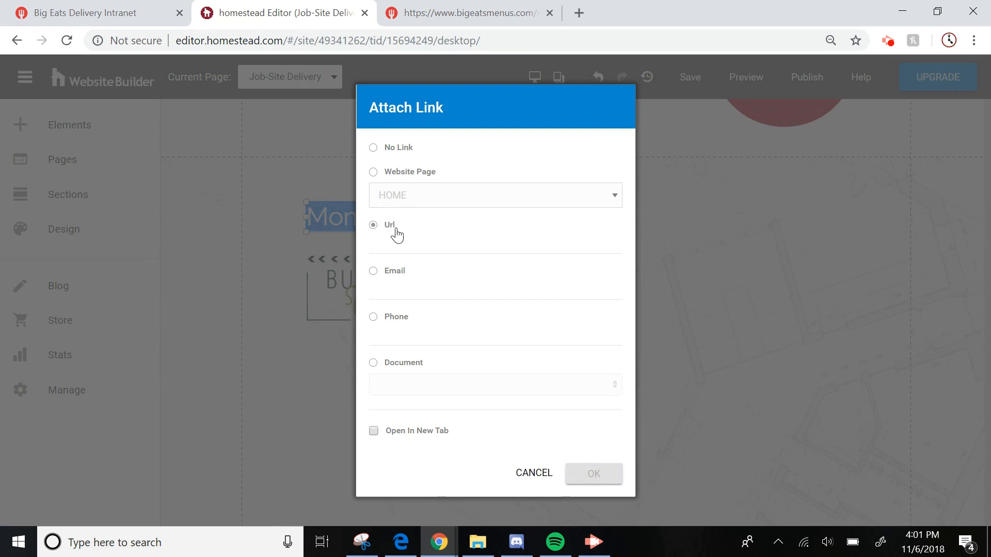
pyautogui.click(398, 245)
pyautogui.rightClick(399, 246)
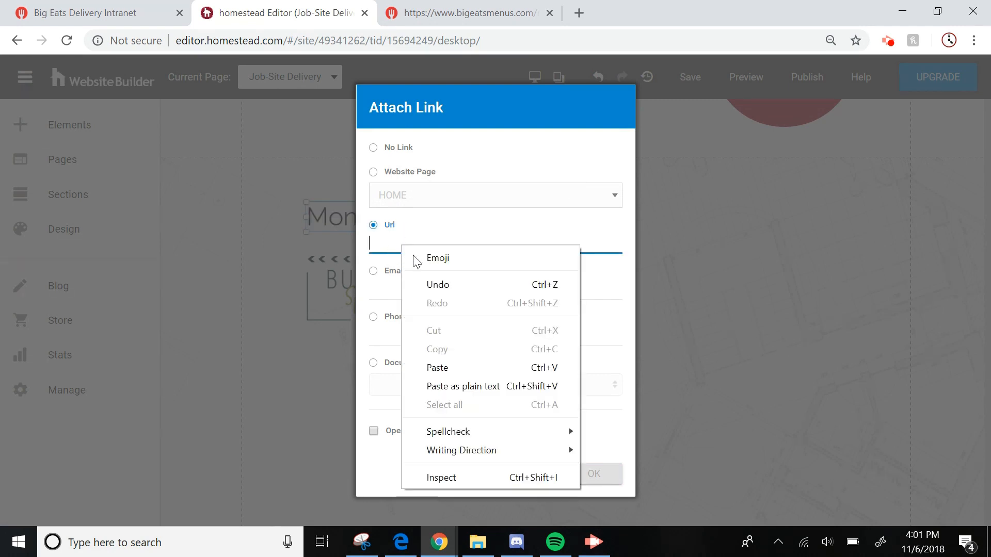
pyautogui.click(459, 368)
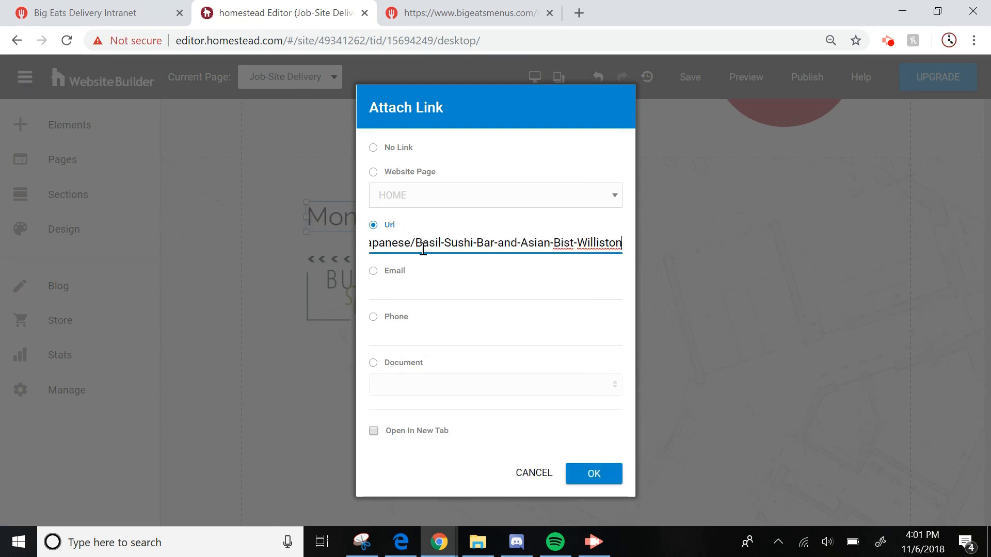
pyautogui.click(373, 431)
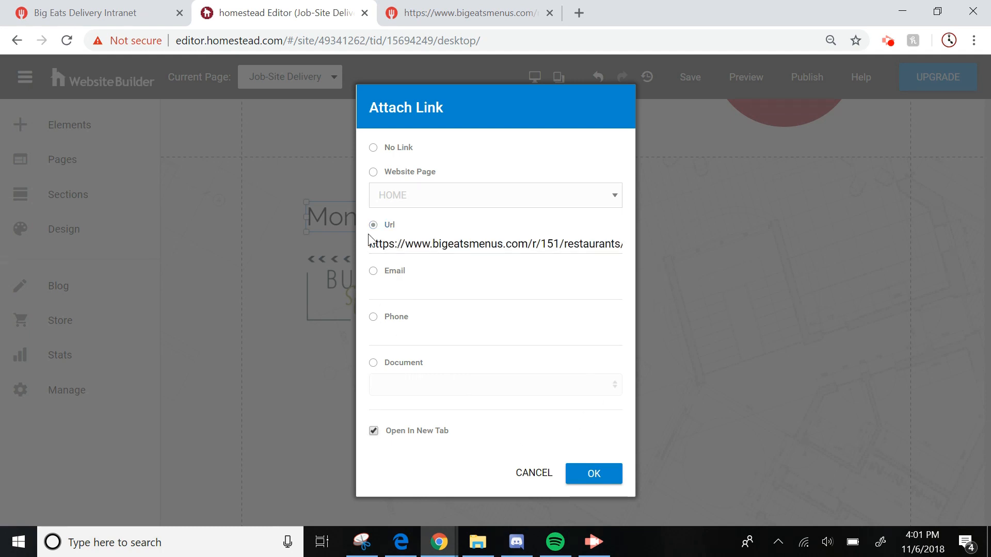
pyautogui.click(590, 477)
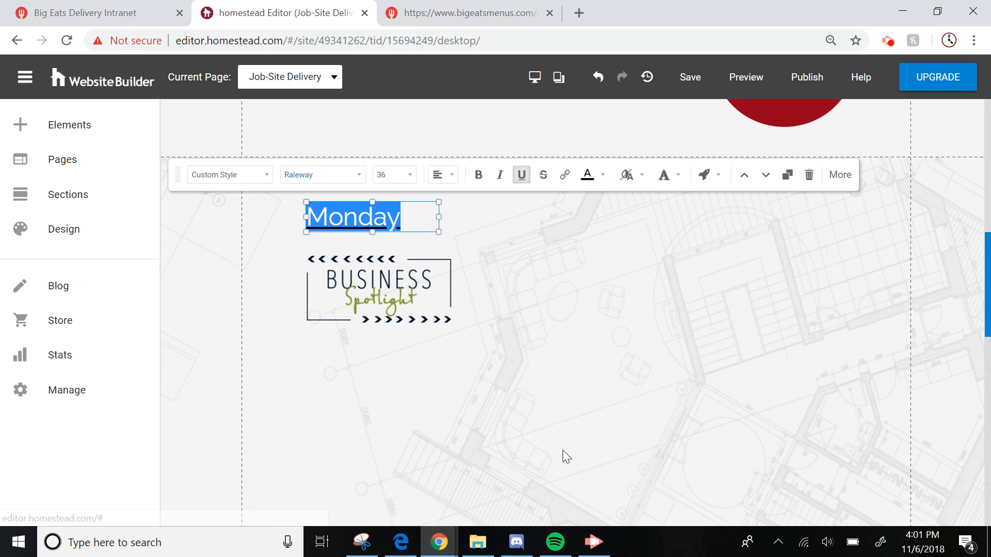
# Step: Remove the underline from the linked Monday heading
pyautogui.click(424, 221)
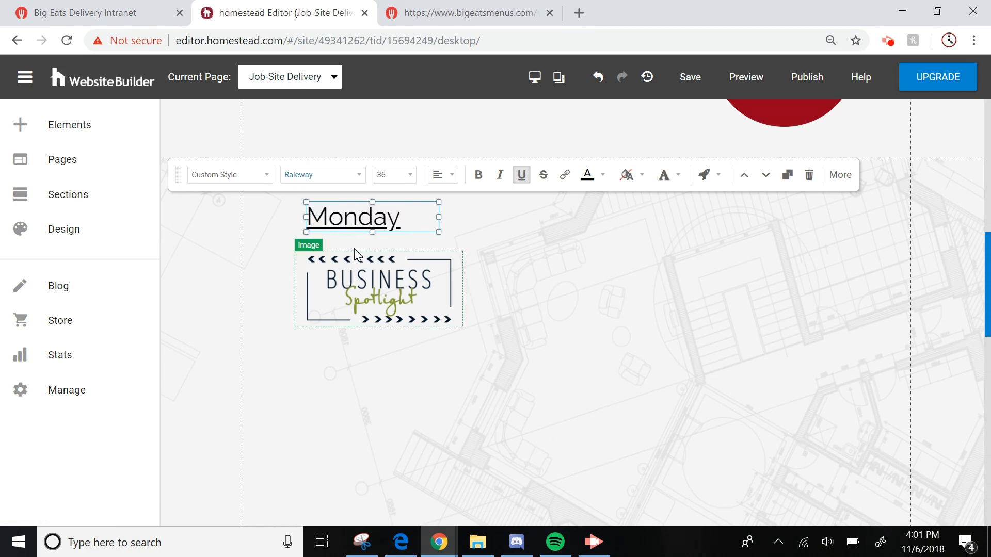
pyautogui.moveTo(405, 216); pyautogui.dragTo(306, 216)
pyautogui.click(522, 176)
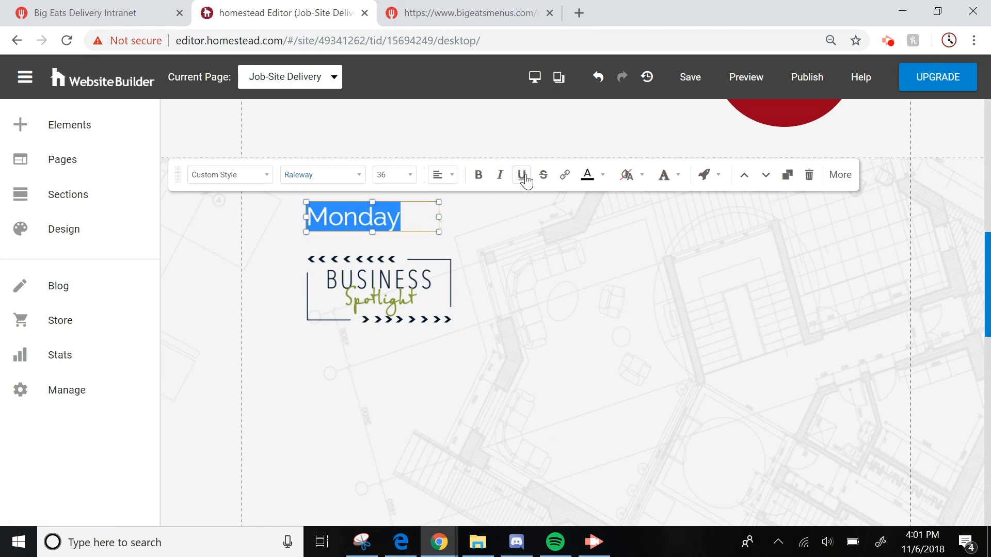
pyautogui.click(415, 217)
pyautogui.click(522, 264)
# Step: Check the Monday heading's link settings and close them without changes
pyautogui.click(406, 216)
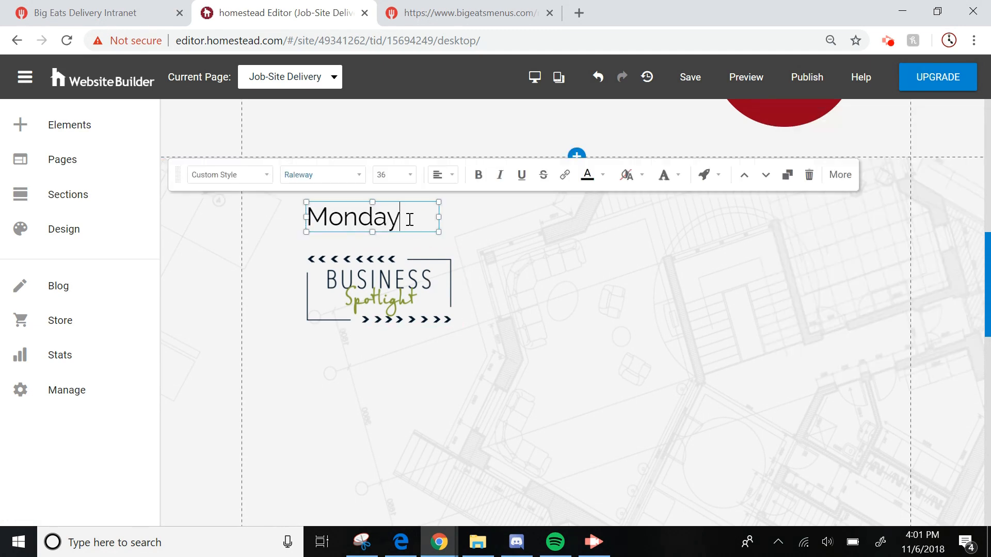
pyautogui.doubleClick(407, 217)
pyautogui.click(565, 176)
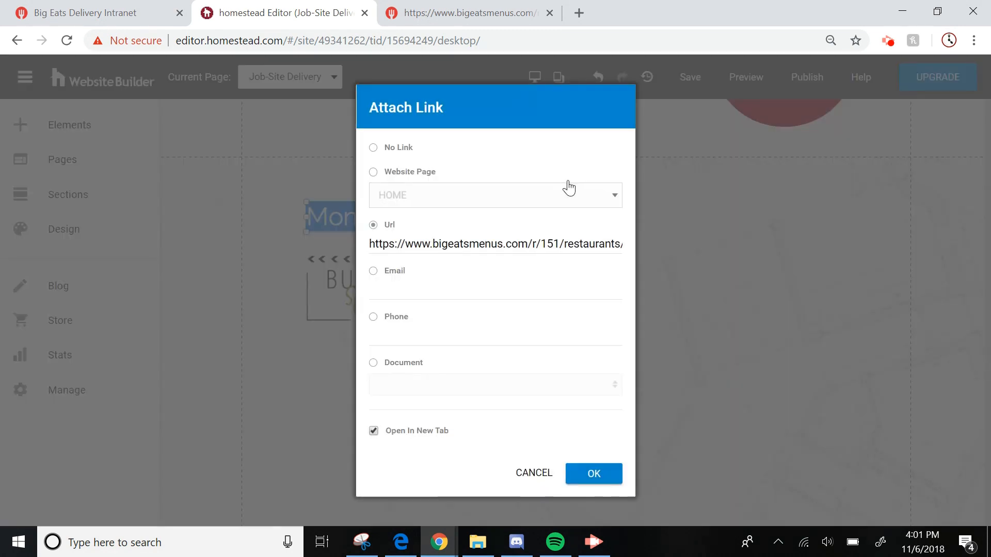
pyautogui.click(534, 473)
pyautogui.click(522, 273)
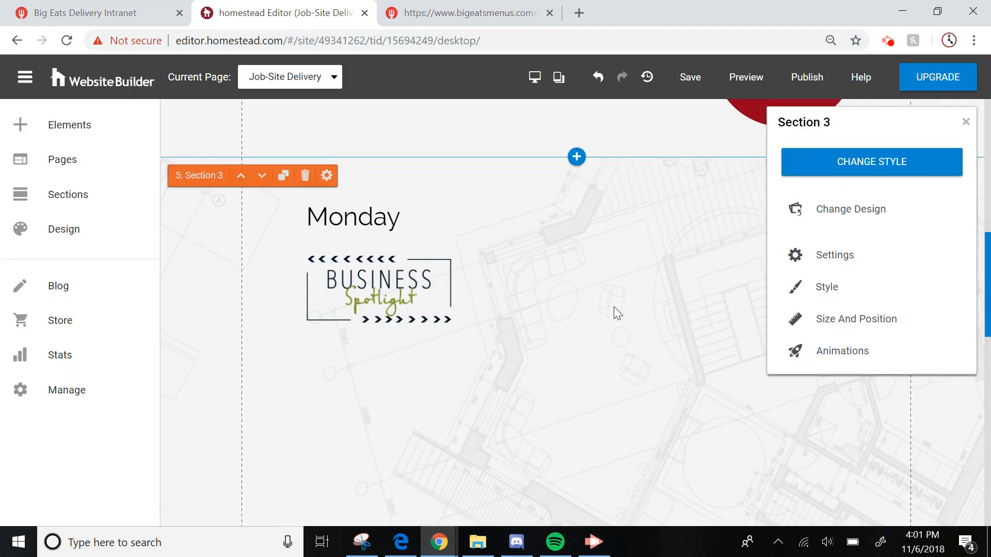
# Step: Link the Business Spotlight logo to the copied Basil Sushi Bar and Asian Bist URL, set to open in a new tab
pyautogui.click(382, 281)
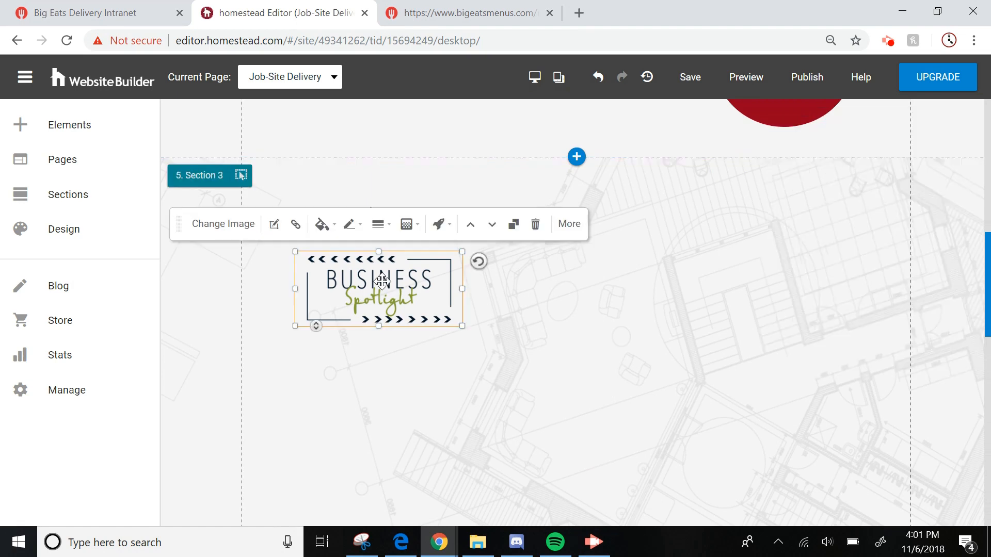
pyautogui.click(296, 225)
pyautogui.click(373, 225)
pyautogui.rightClick(393, 244)
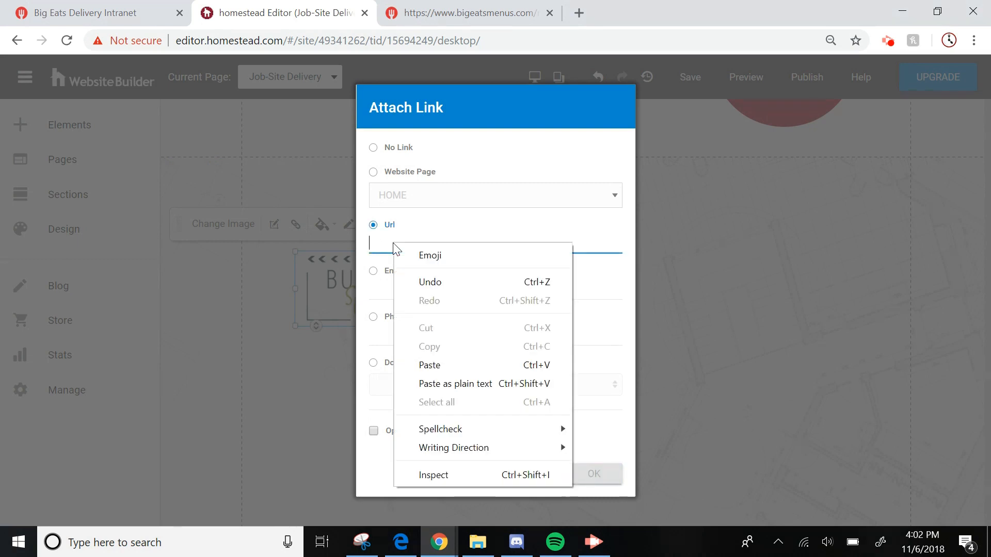
pyautogui.click(467, 367)
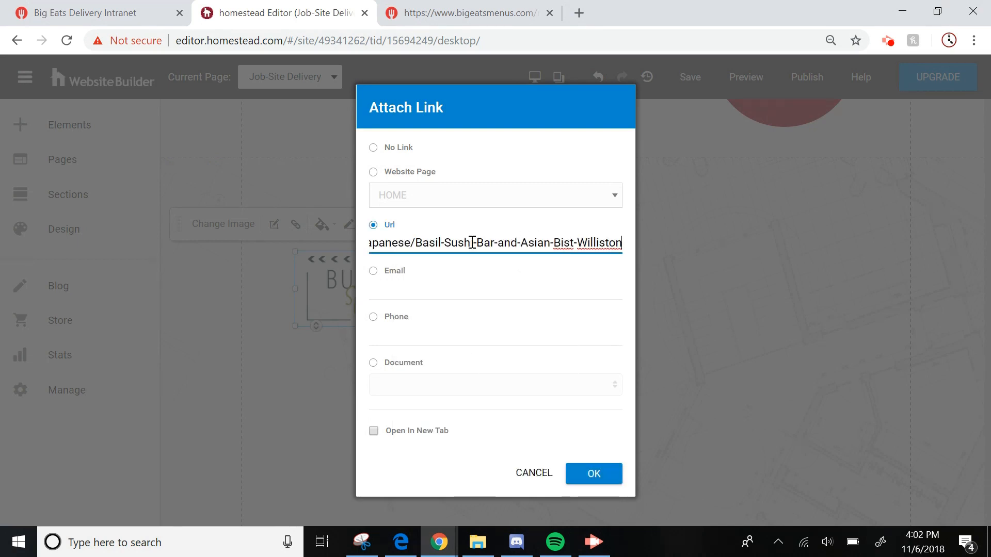
pyautogui.moveTo(458, 242); pyautogui.dragTo(632, 241)
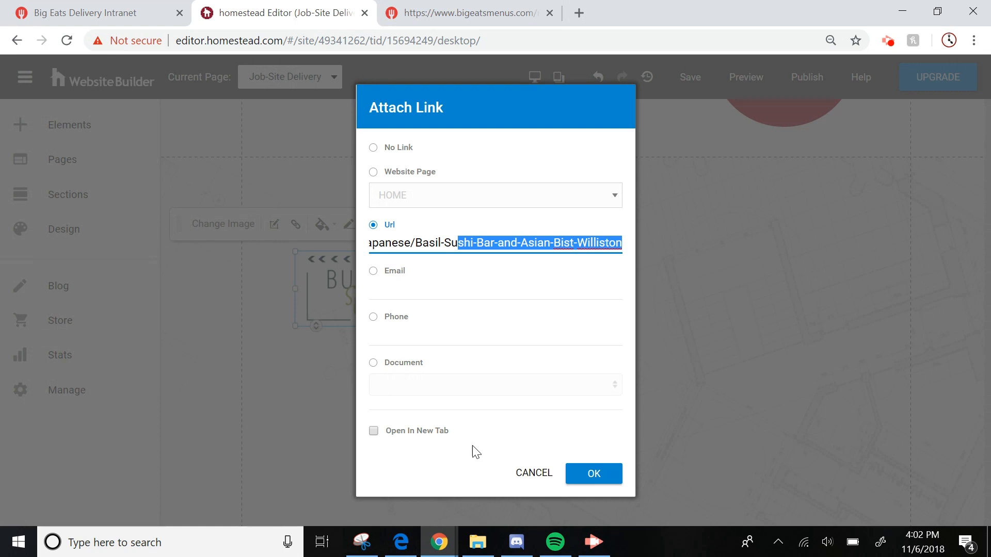
pyautogui.click(379, 434)
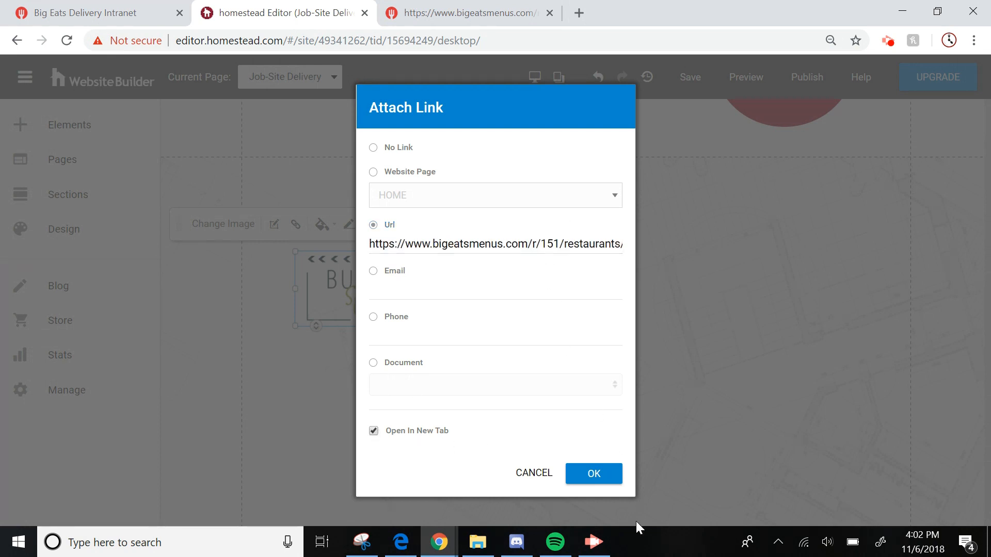
pyautogui.click(588, 473)
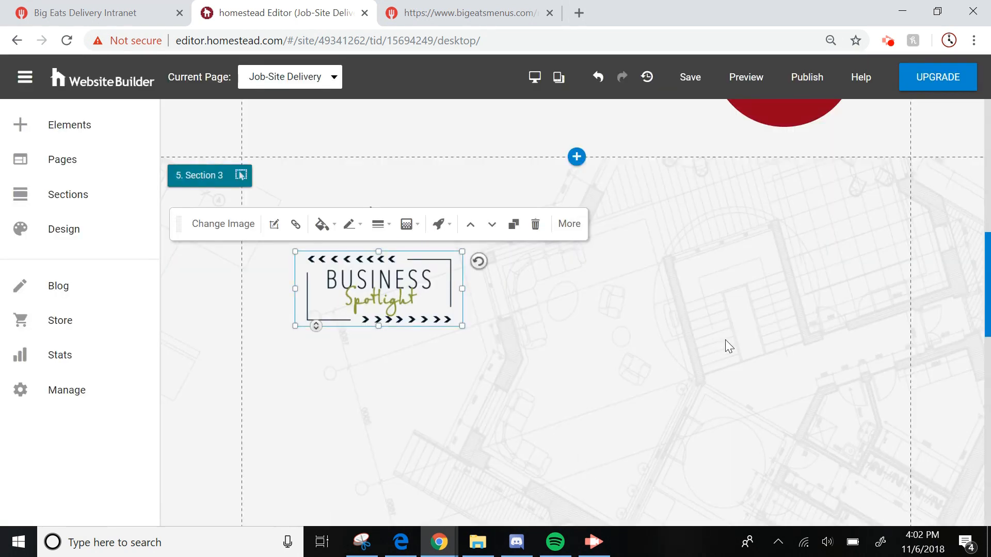
# Step: Preview the Job-Site Delivery page and test the Monday heading's link
pyautogui.click(749, 77)
pyautogui.scroll(-12, 367, 264)
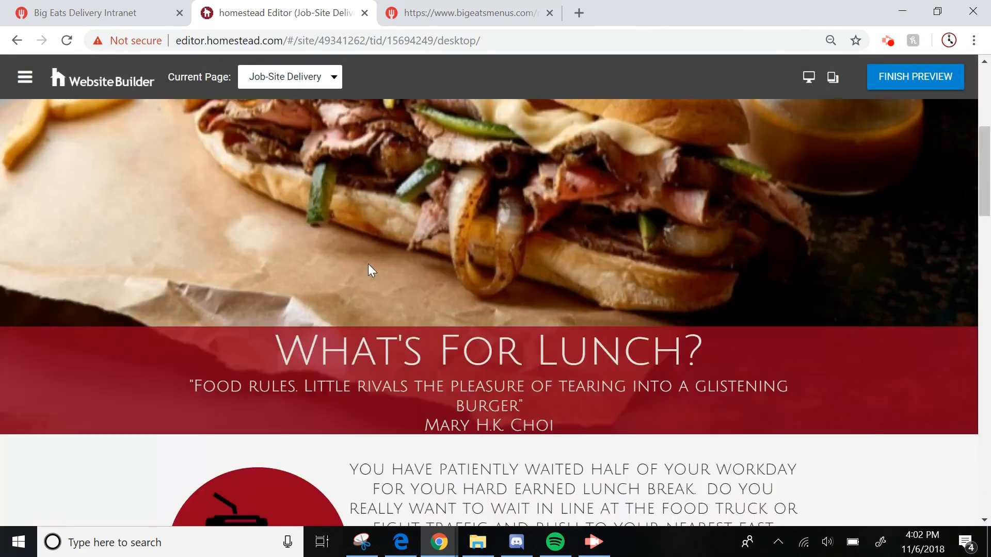
pyautogui.scroll(-15, 362, 250)
pyautogui.scroll(4, 363, 249)
pyautogui.scroll(2, 282, 232)
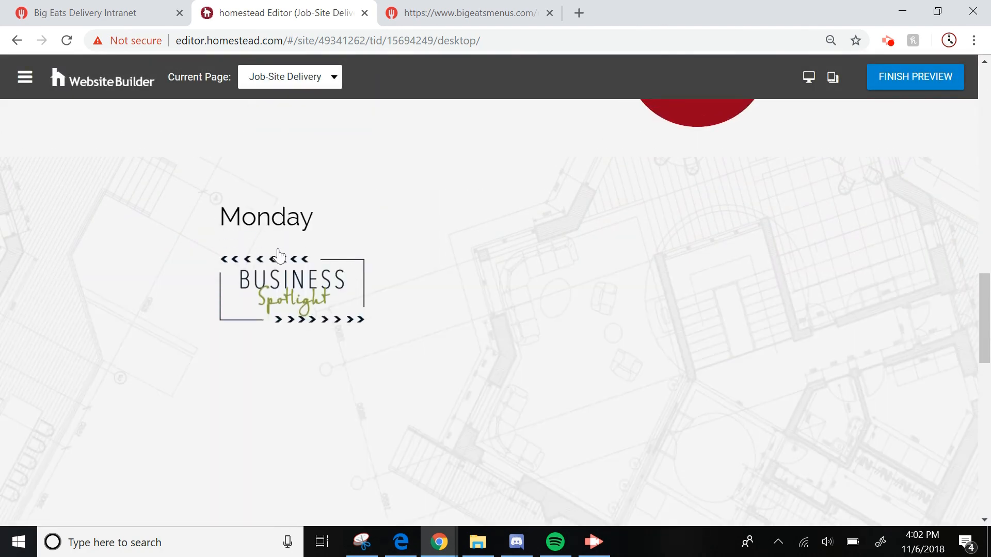
pyautogui.click(283, 232)
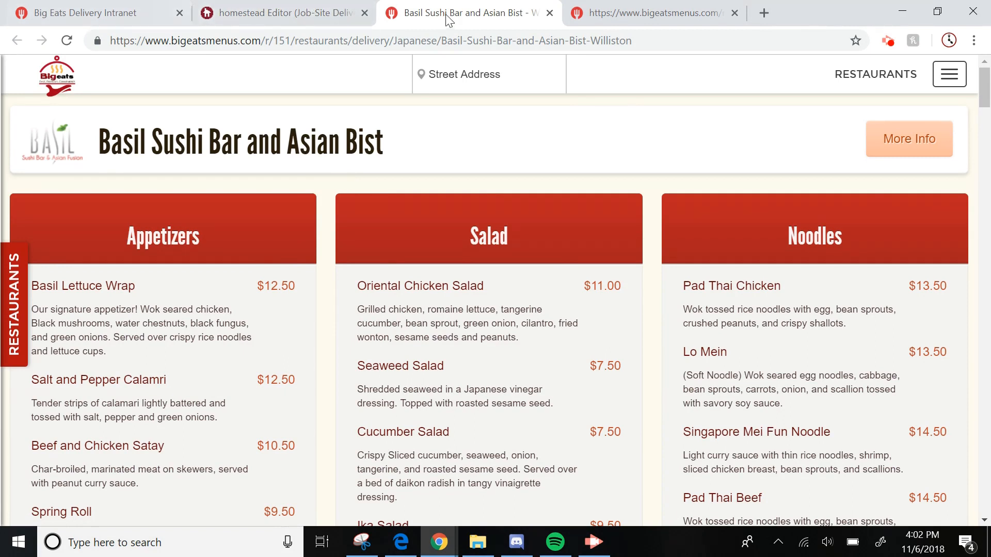
# Step: Compare the newly opened menu page with the original restaurant tab and expand its restaurants list
pyautogui.click(624, 12)
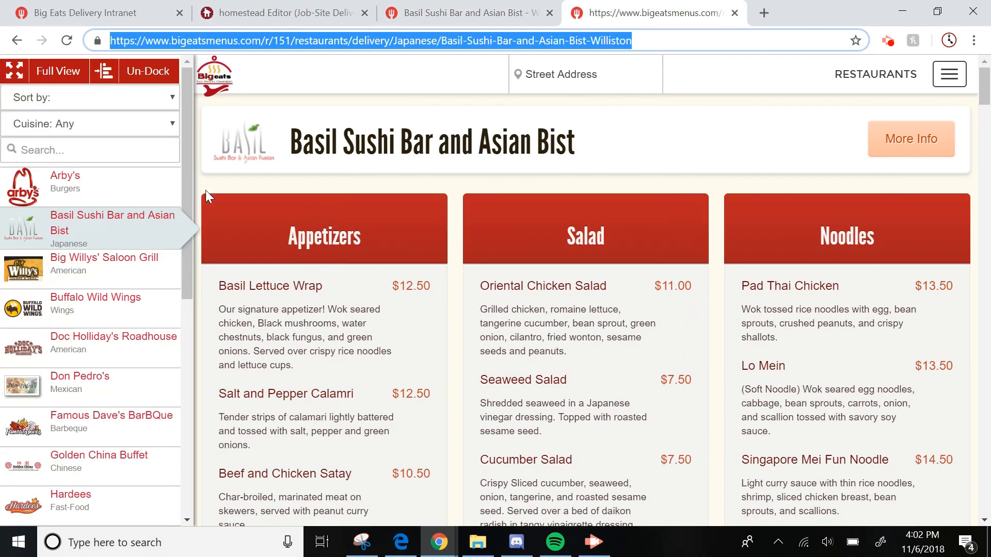
pyautogui.click(465, 13)
pyautogui.click(15, 289)
pyautogui.moveTo(112, 232)
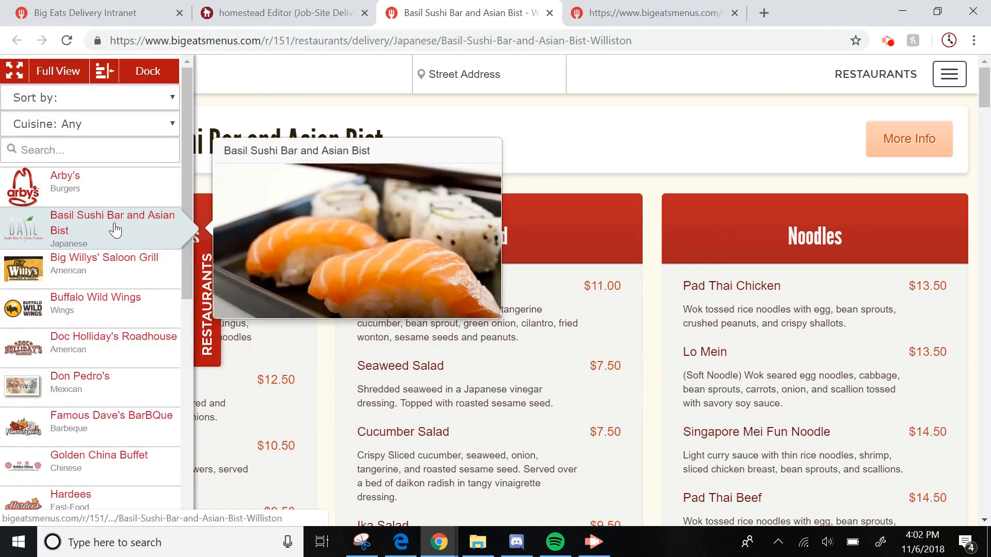
# Step: Switch to the Big Eats Delivery Intranet, set Basil Sushi Bar and Asian Bist to Unlisted, and save its profile
pyautogui.click(321, 6)
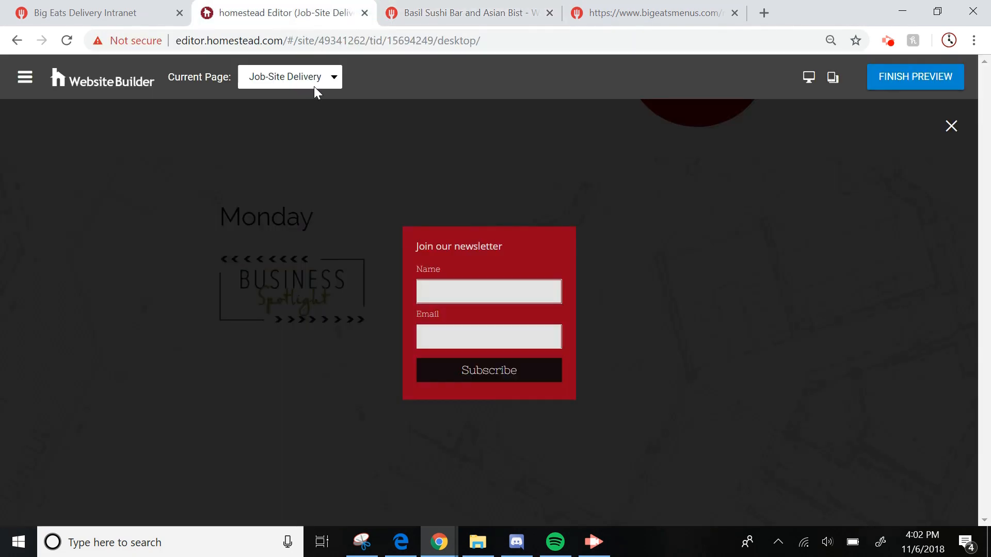
pyautogui.click(85, 13)
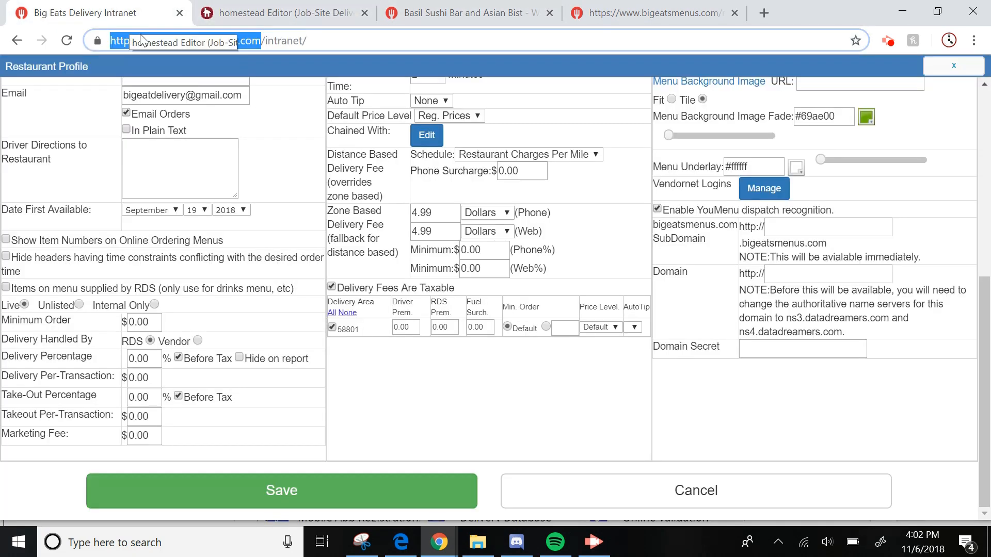
pyautogui.click(79, 305)
pyautogui.click(293, 491)
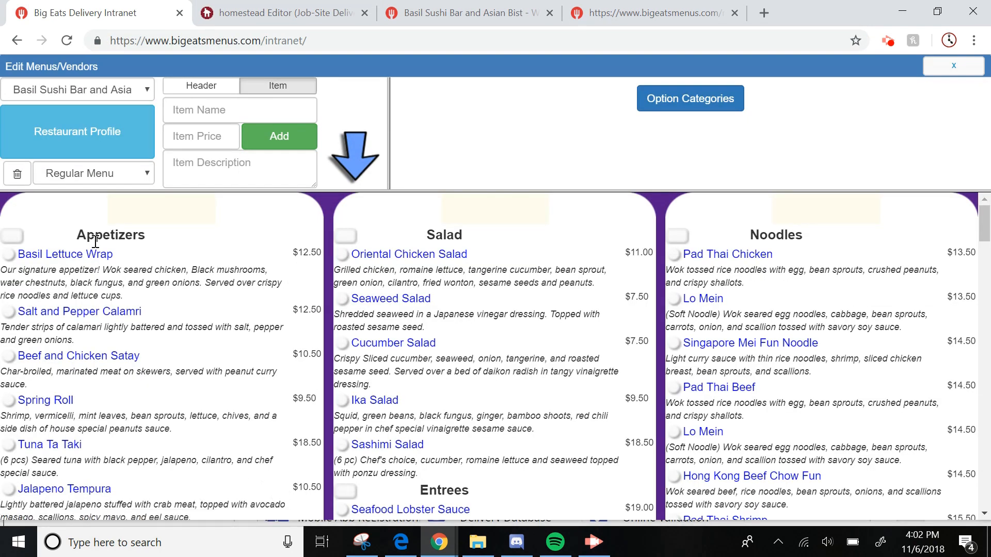
# Step: Close the previously opened menu page and test the Business Spotlight logo's link from the Job-Site Delivery preview
pyautogui.click(481, 6)
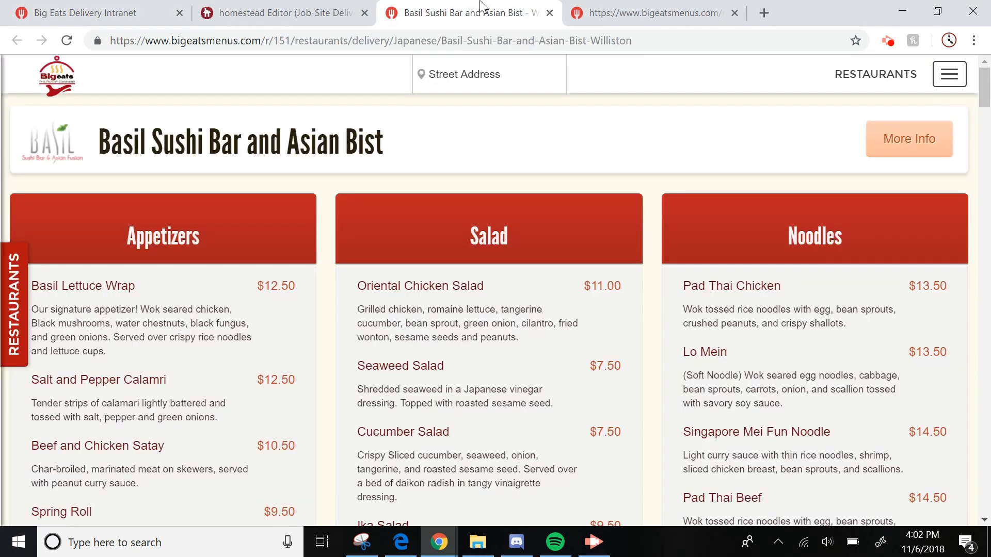
pyautogui.click(550, 13)
pyautogui.click(263, 13)
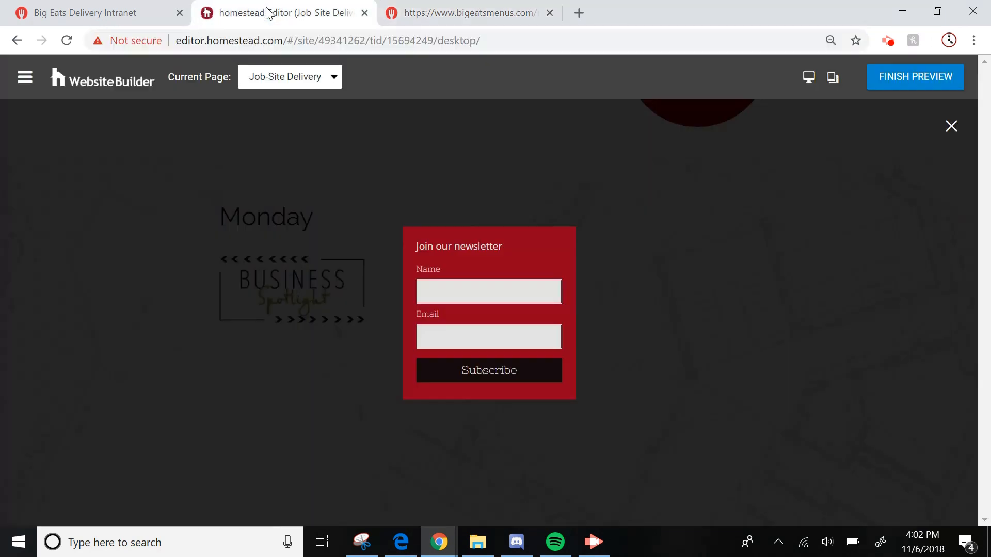
pyautogui.click(951, 126)
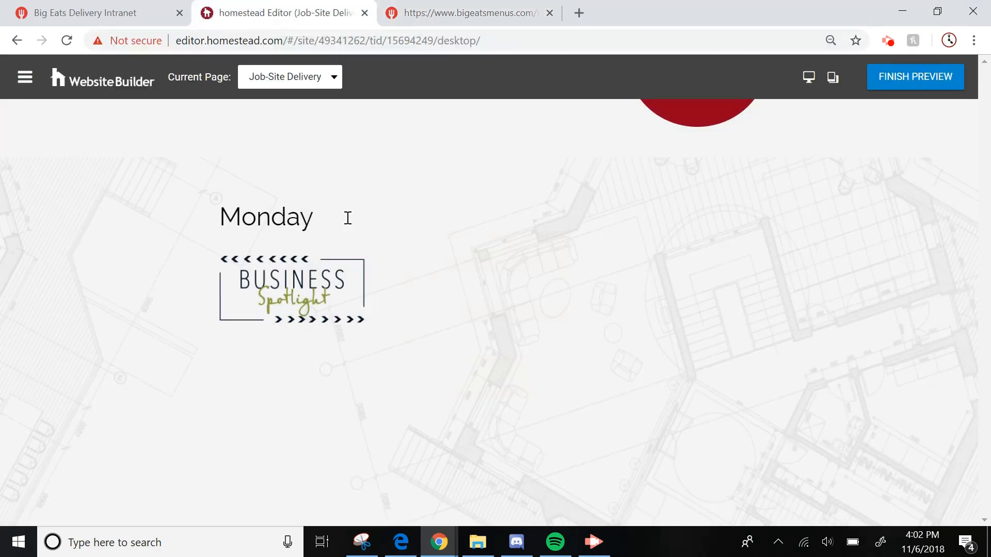
pyautogui.click(276, 290)
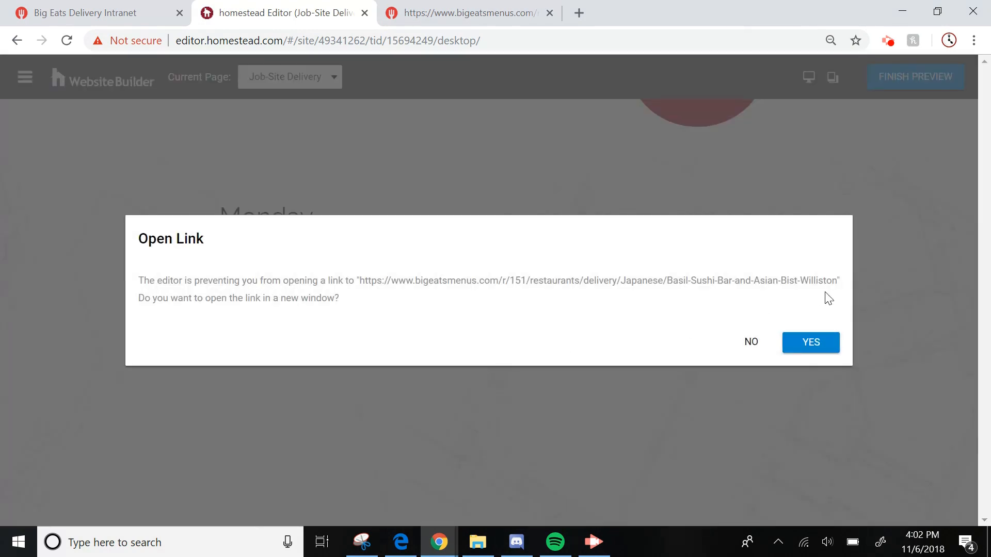
pyautogui.click(824, 342)
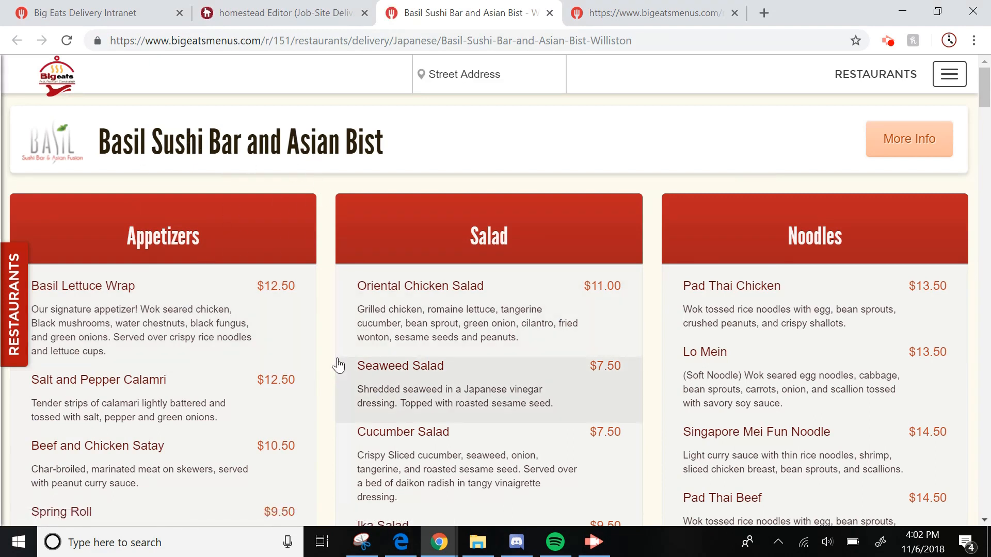
# Step: Examine the restaurants list on the newly opened menu page and reload the original Basil Sushi Bar menu page
pyautogui.click(7, 302)
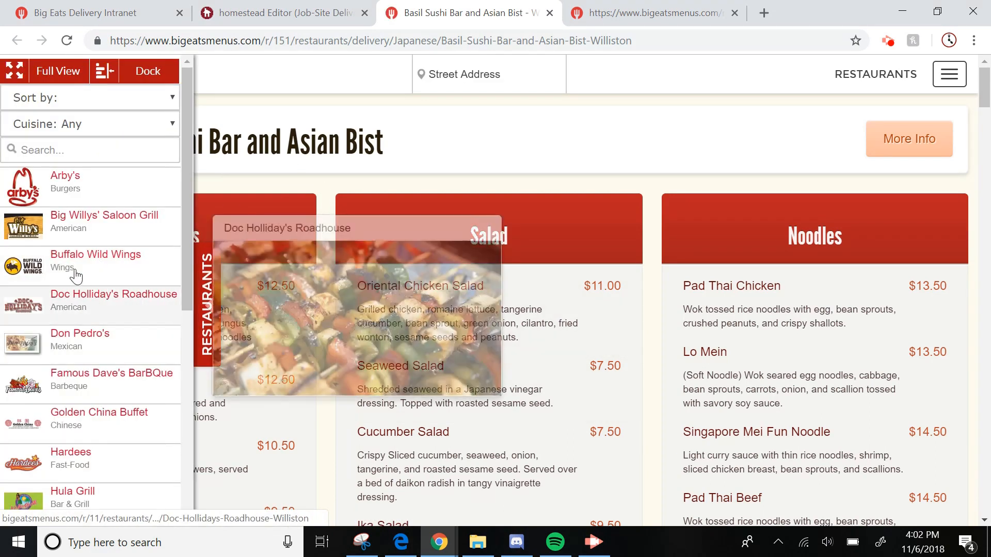
pyautogui.moveTo(62, 227)
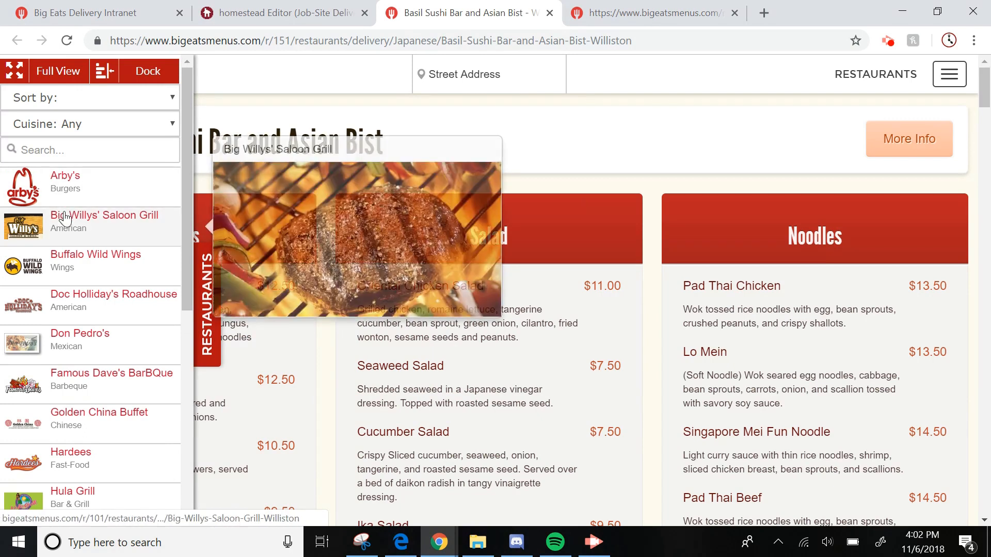
pyautogui.hotkey('ctrl', 'Tab')
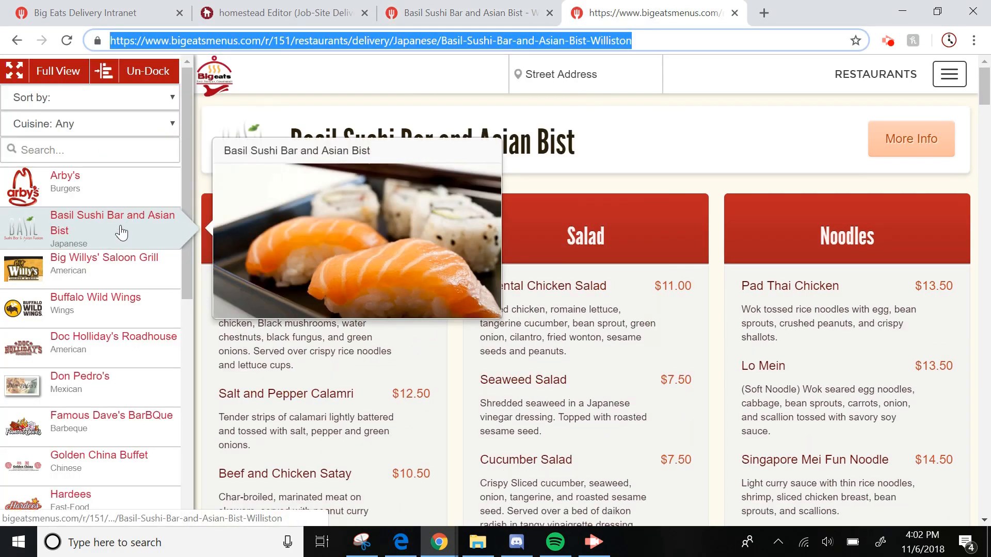
pyautogui.click(67, 40)
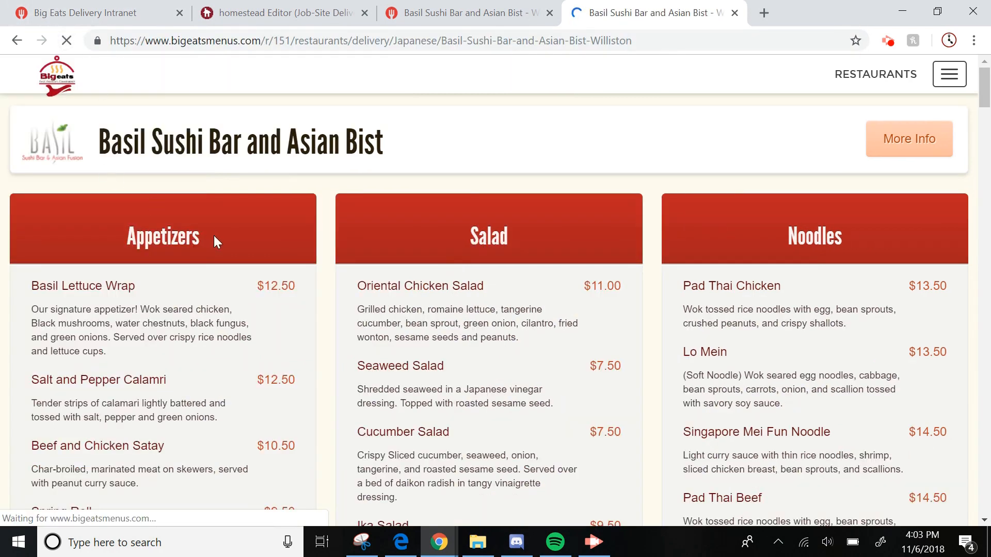
pyautogui.scroll(-5, 593, 216)
pyautogui.scroll(5, 575, 189)
pyautogui.moveTo(7, 262)
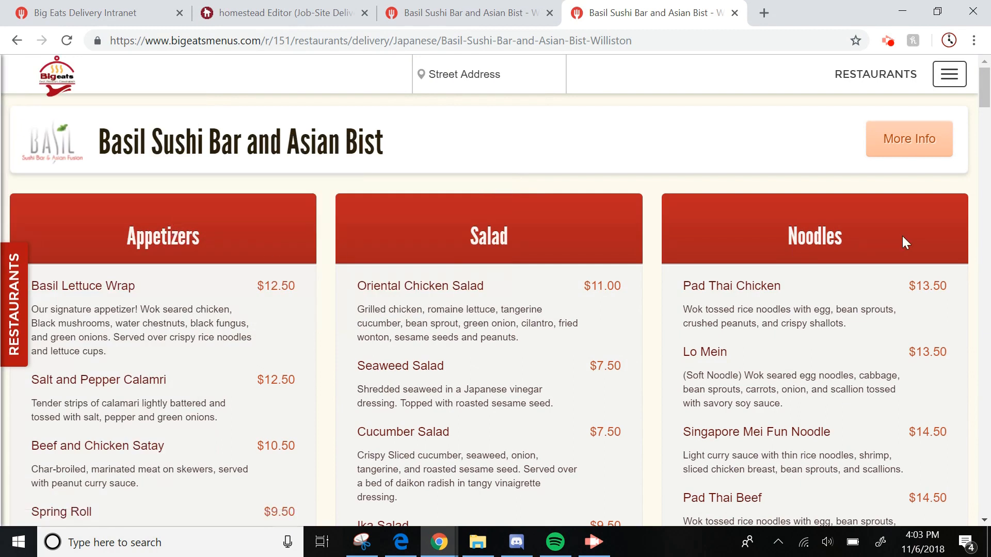
# Step: Close both Basil Sushi Bar menu pages and finish previewing the Job-Site Delivery page
pyautogui.click(734, 13)
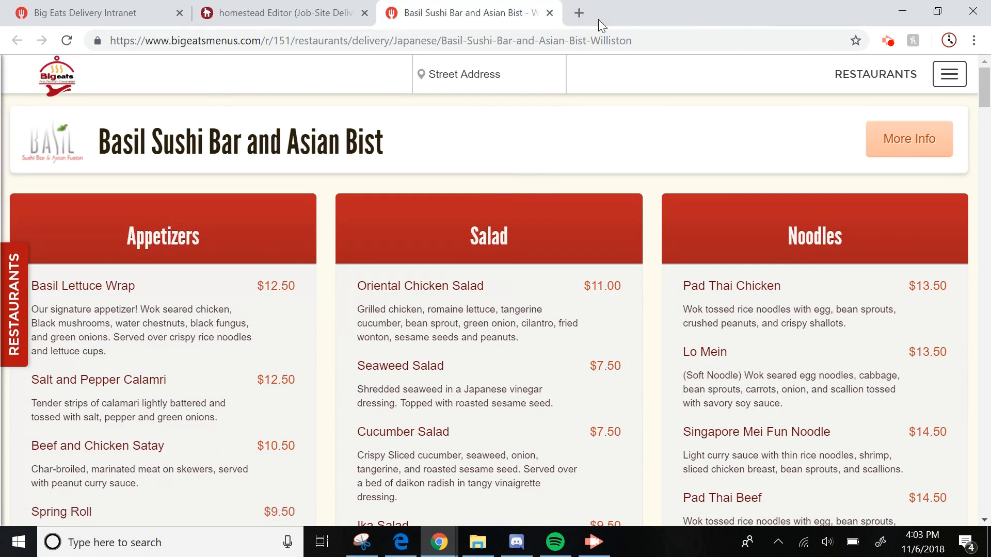
pyautogui.click(548, 14)
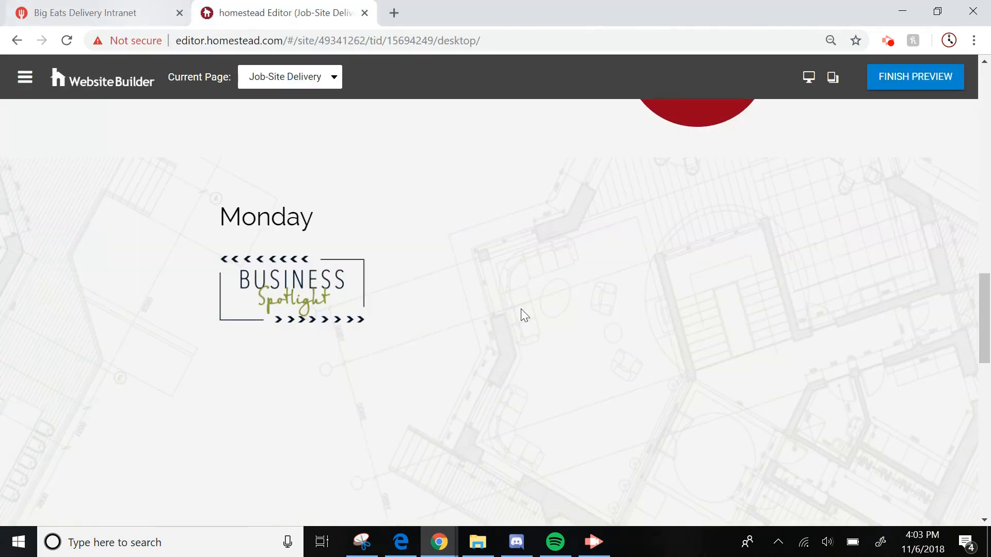
pyautogui.scroll(10, 693, 278)
pyautogui.scroll(-10, 627, 274)
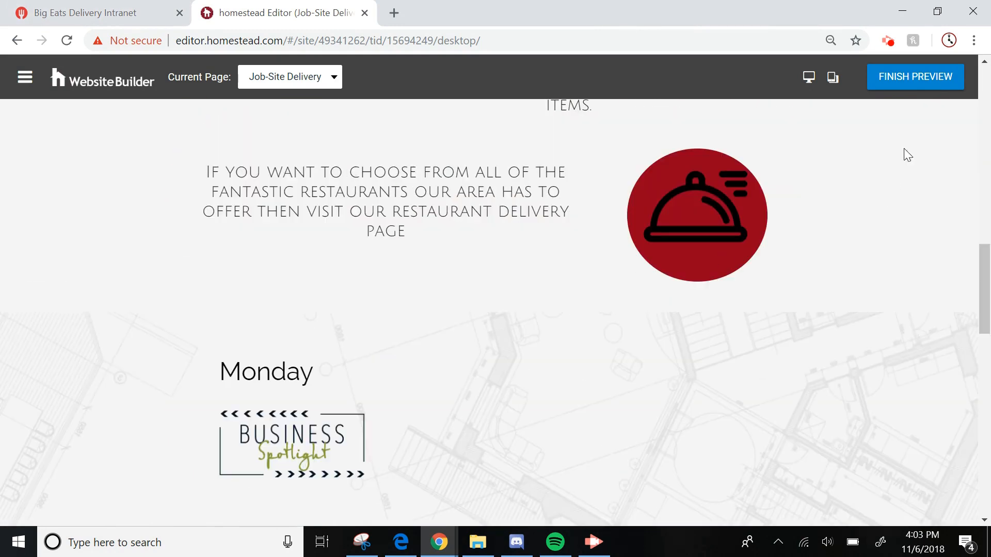
pyautogui.click(927, 84)
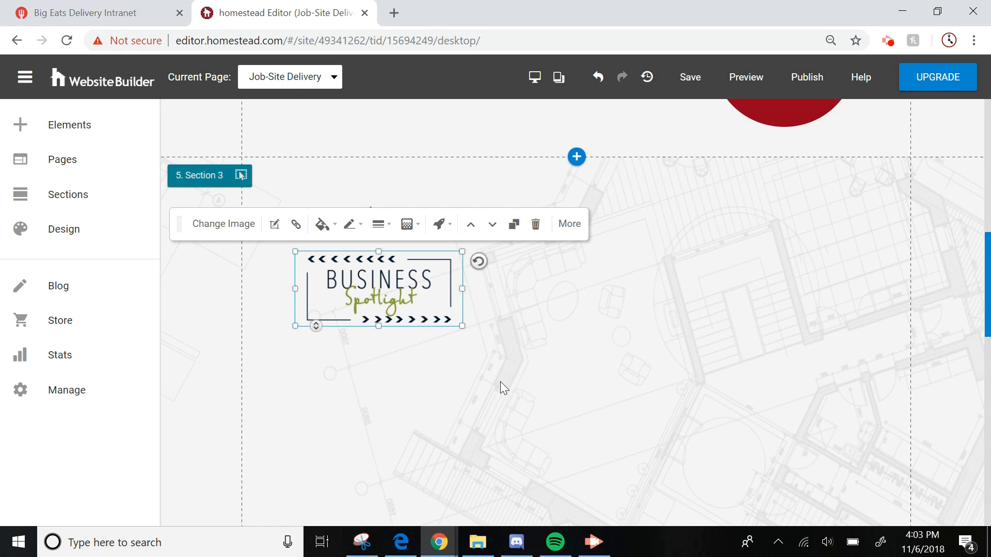
# Step: Review the Live and Unlisted options in Basil Sushi Bar and Asian Bist's restaurant profile and save the profile
pyautogui.click(125, 9)
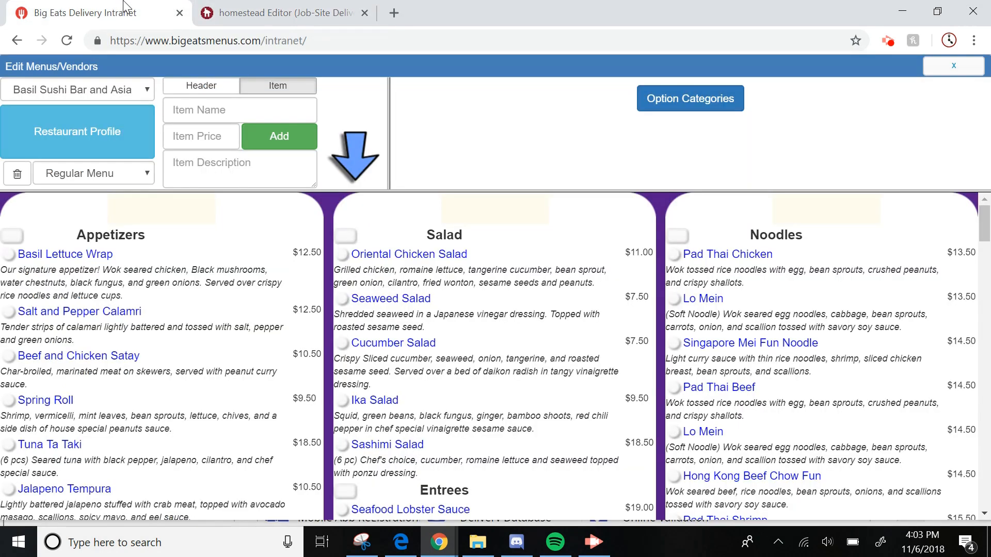
pyautogui.click(92, 146)
pyautogui.scroll(-7, 133, 339)
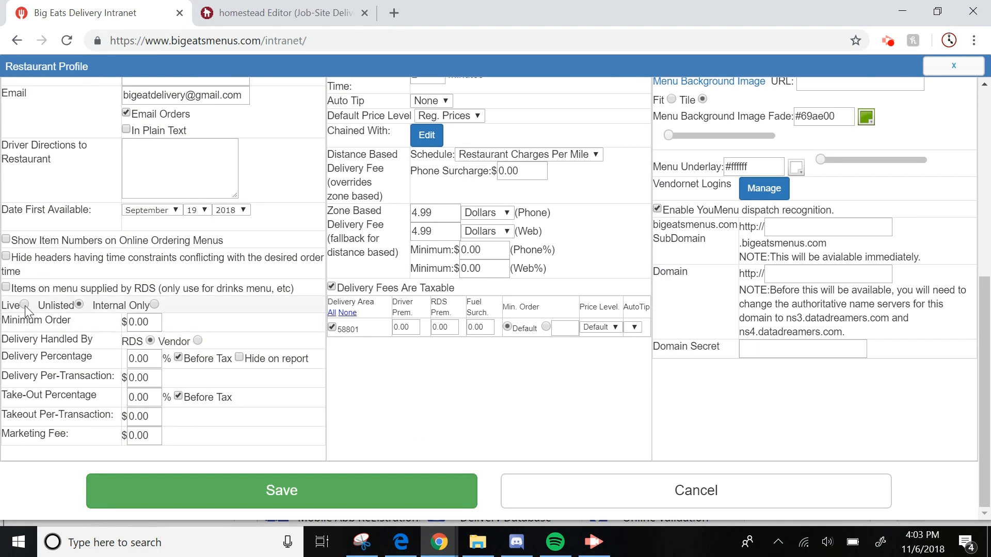
pyautogui.click(233, 491)
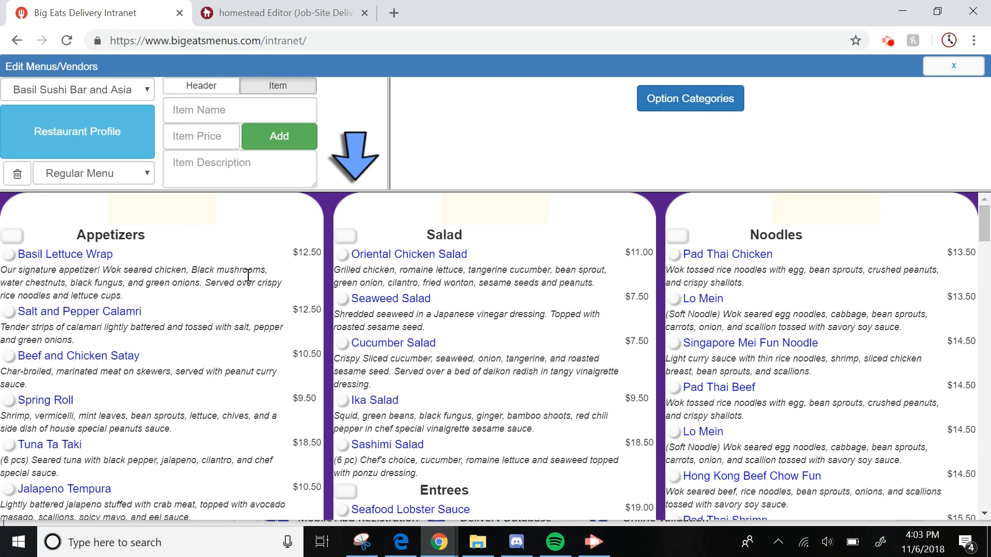
# Step: Return to the homestead Editor and review the Job-Site Delivery page around the Business Spotlight logo
pyautogui.click(260, 7)
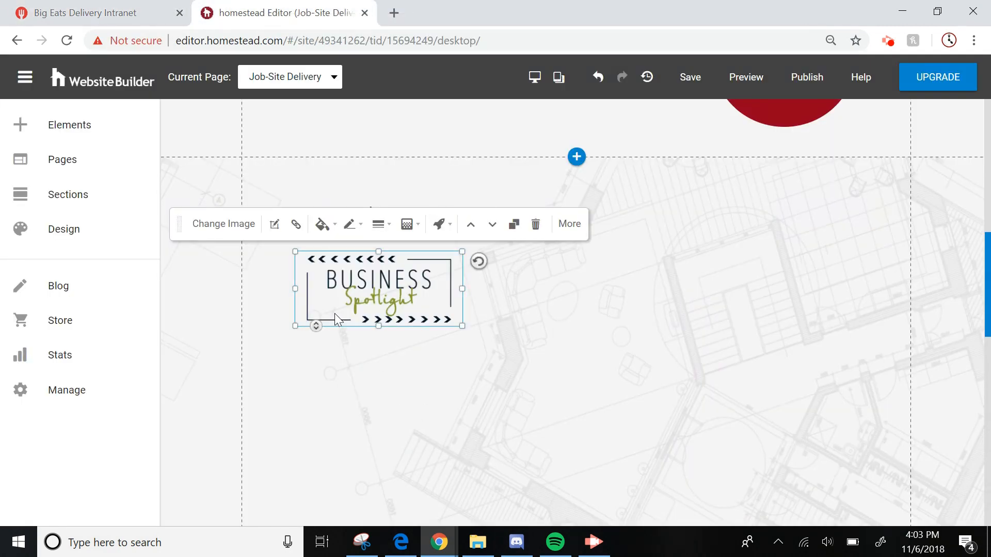
pyautogui.scroll(6, 470, 301)
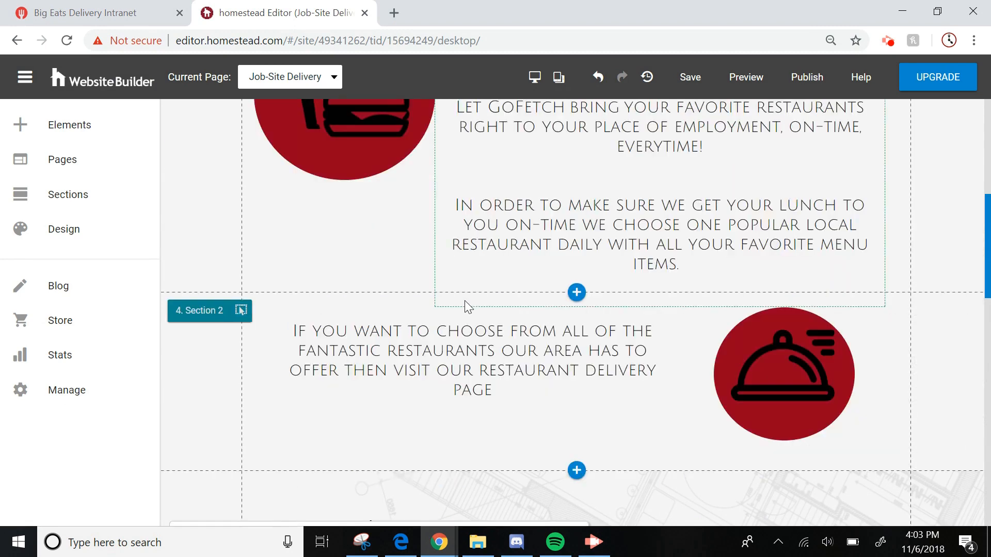
pyautogui.scroll(-6, 465, 300)
pyautogui.scroll(3, 516, 309)
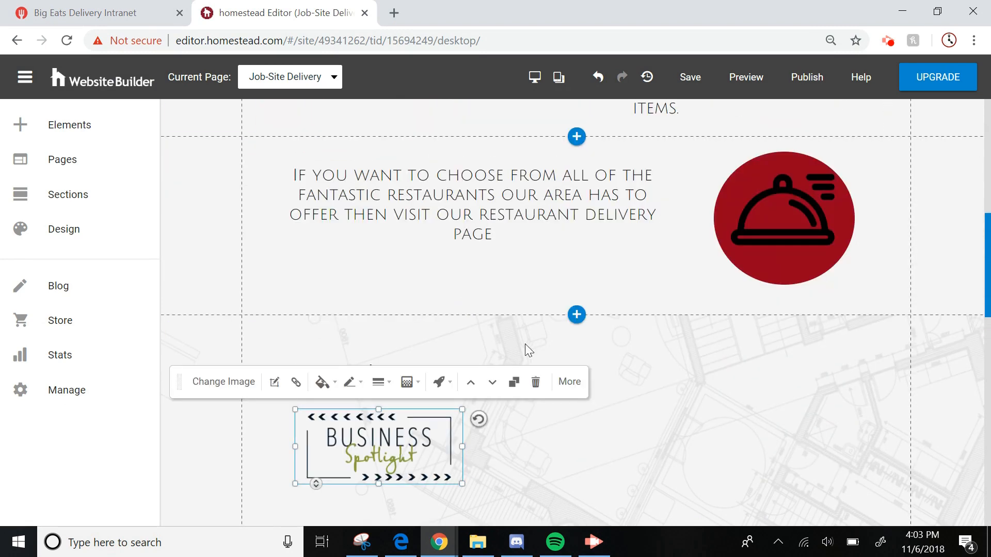
pyautogui.scroll(-3, 427, 353)
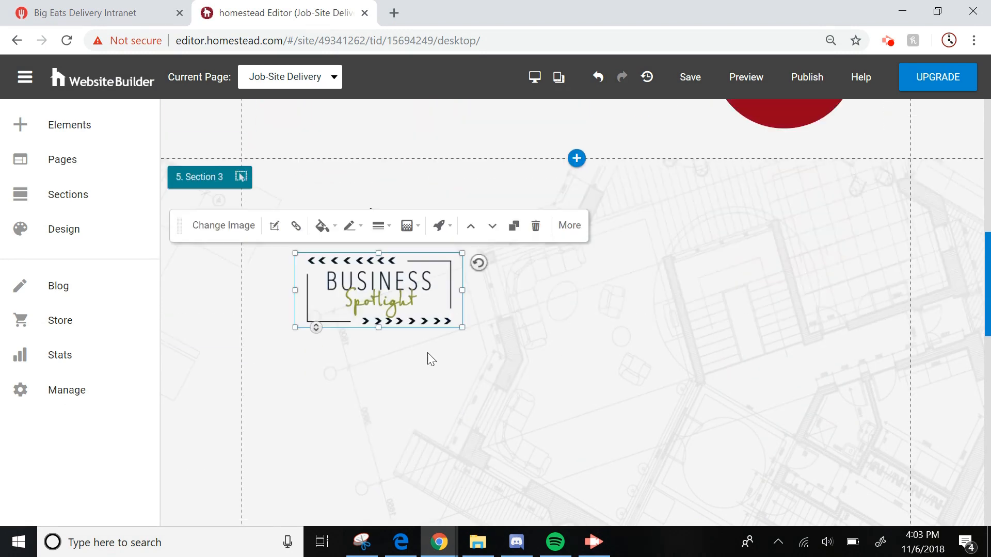
pyautogui.scroll(-3, 464, 309)
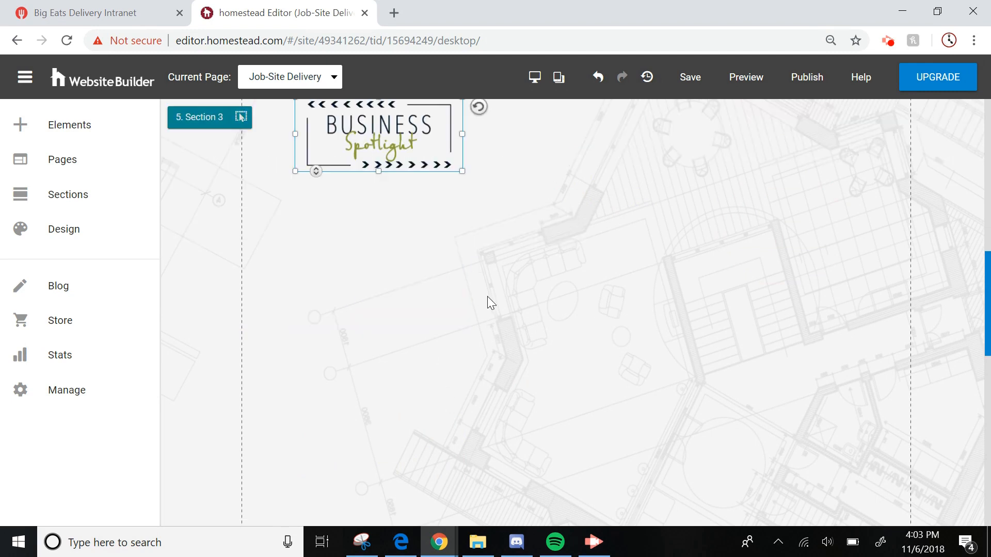
pyautogui.scroll(3, 487, 297)
pyautogui.click(487, 296)
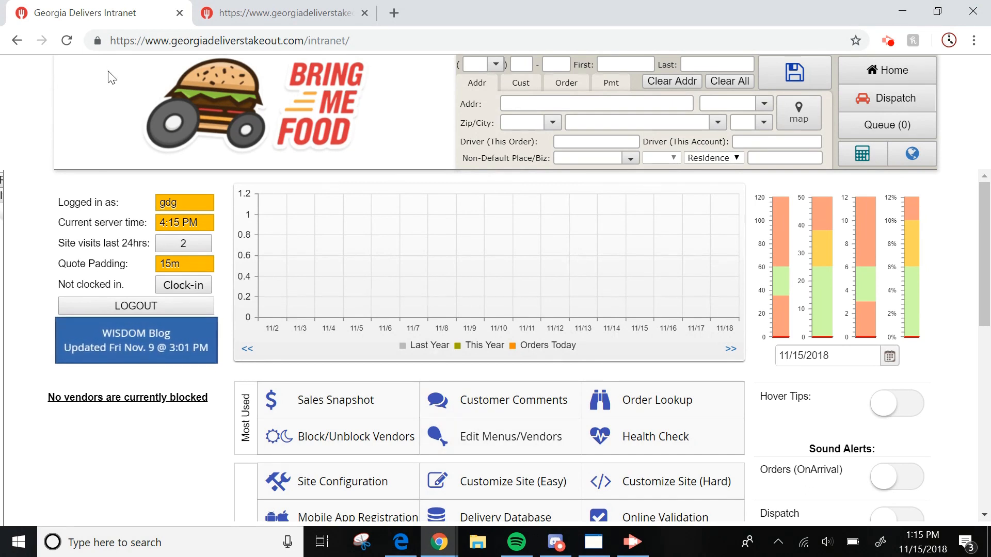
# Step: Load Basil Sushi Bar and Asian Bist in the Georgia Delivers Edit Menus/Vendors tool, then view and close its restaurant profile
pyautogui.click(474, 439)
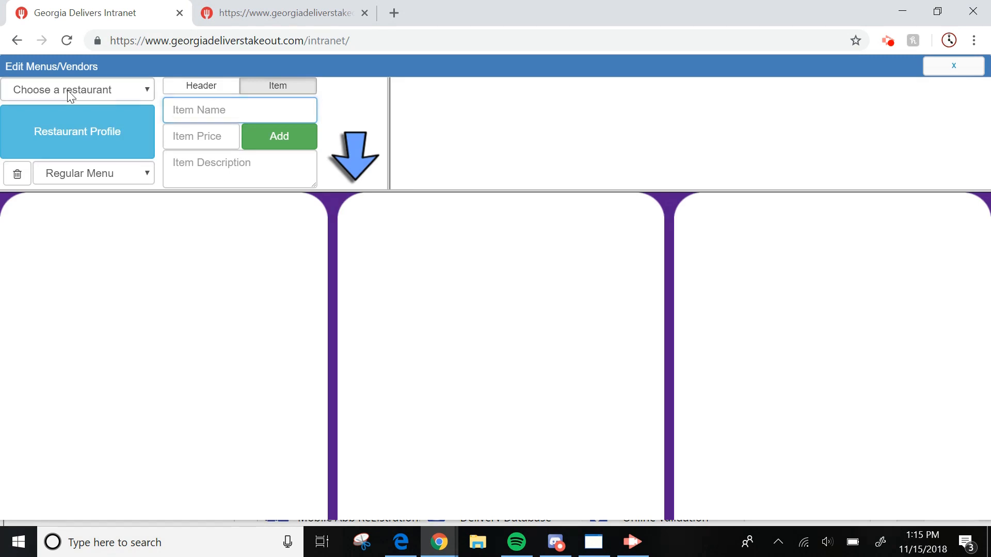
pyautogui.click(67, 89)
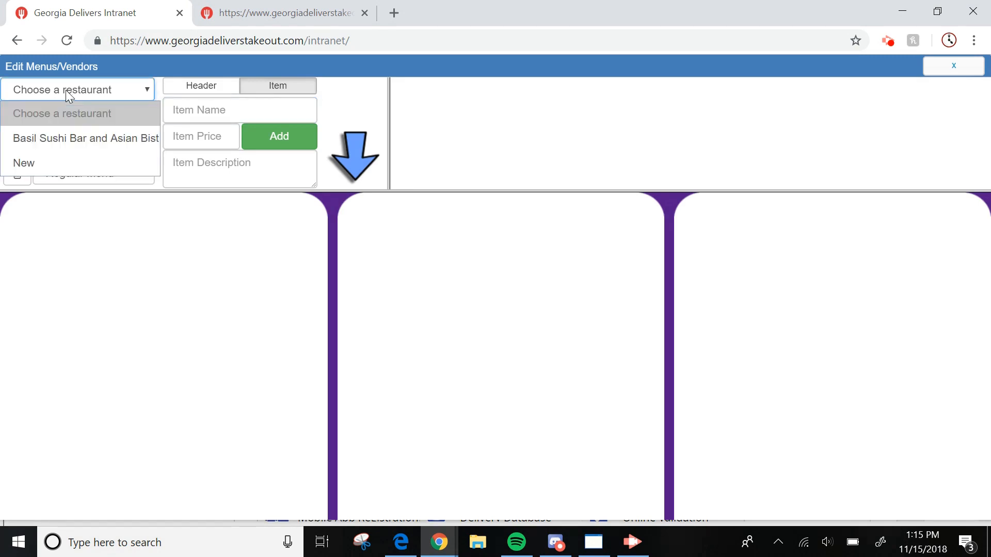
pyautogui.click(61, 138)
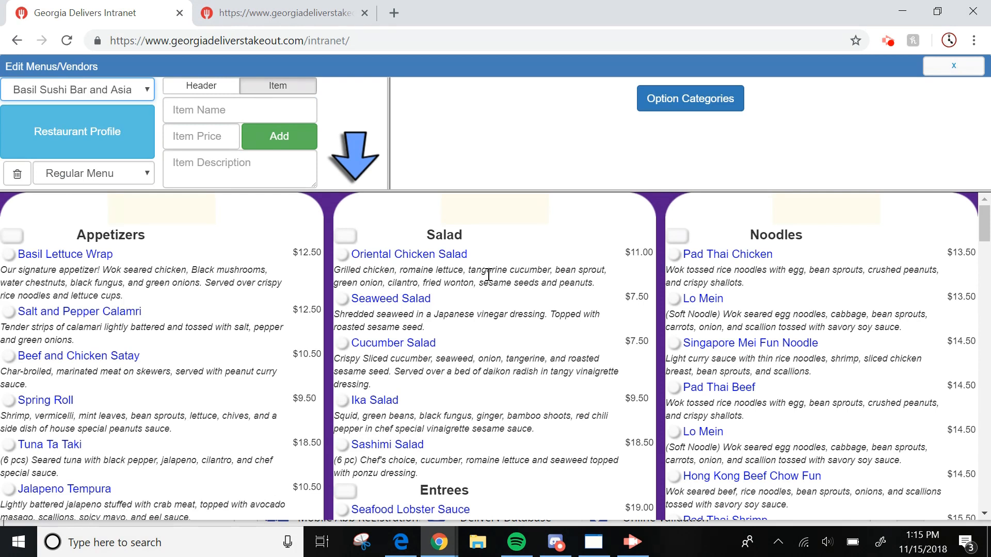
pyautogui.click(72, 140)
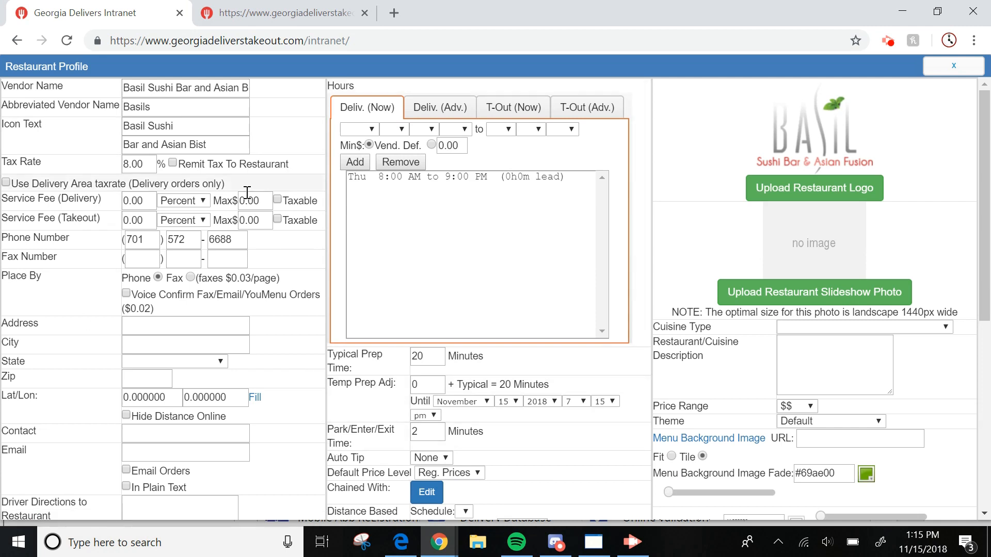
pyautogui.click(943, 76)
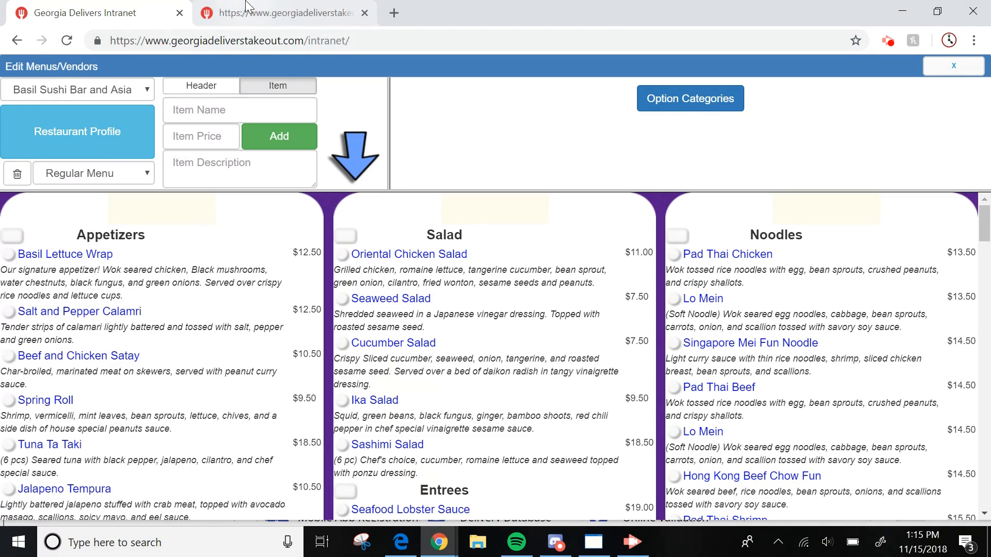
# Step: Look over the Basil Sushi Bar and Asian Bist menu page on georgiadeliverstakeout.com
pyautogui.click(279, 12)
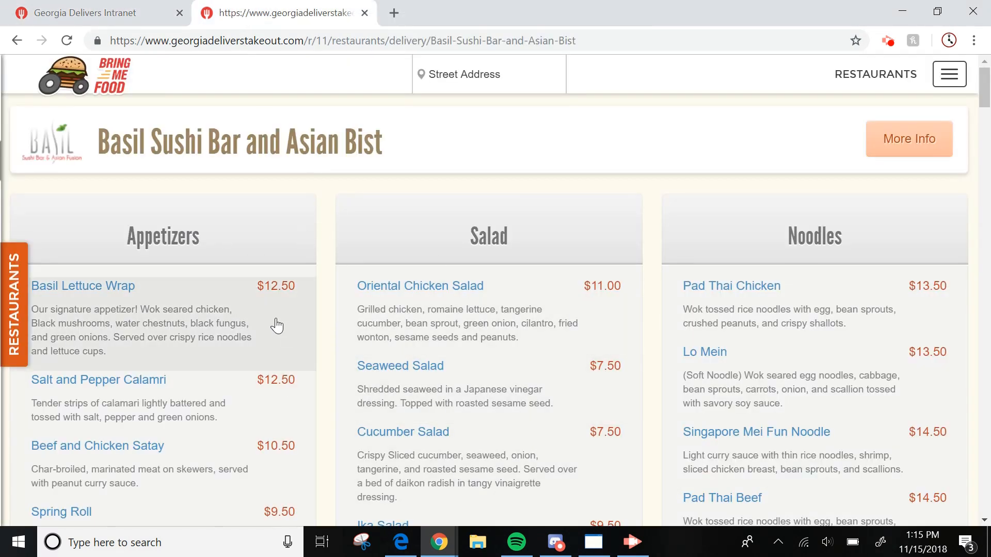
pyautogui.scroll(-3, 299, 310)
pyautogui.scroll(2, 276, 251)
pyautogui.scroll(2, 276, 252)
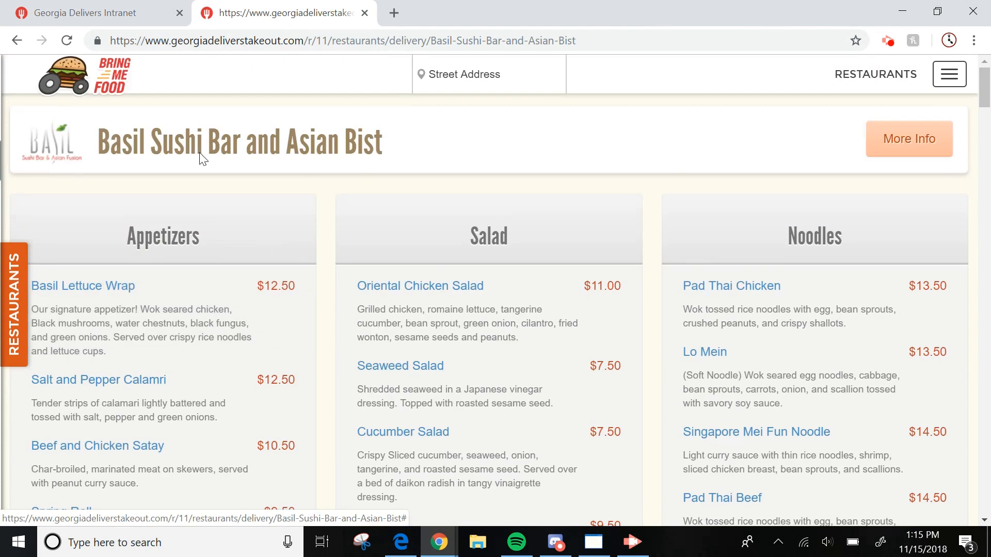
# Step: Open a second copy of the Georgia Delivers intranet in a new browser tab placed beside the first one
pyautogui.click(69, 8)
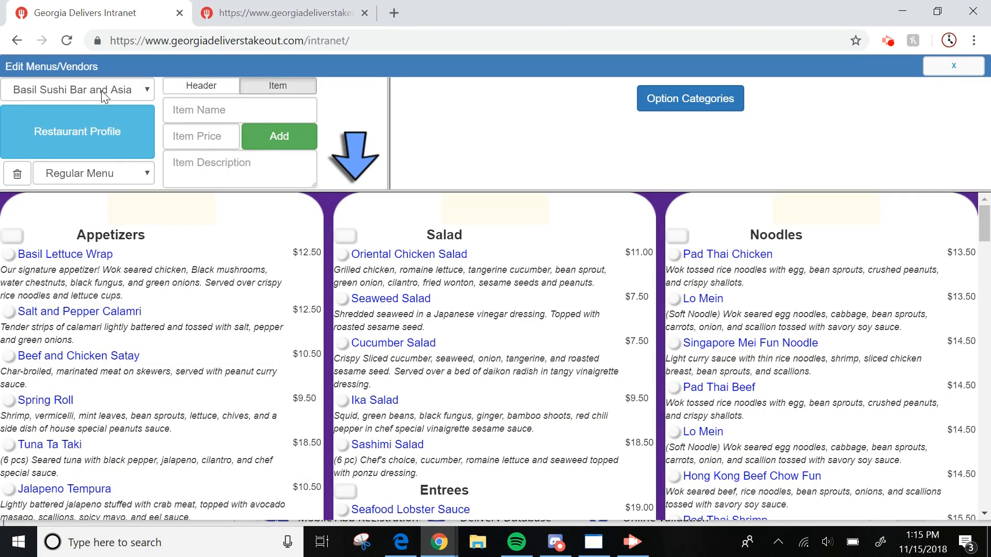
pyautogui.moveTo(361, 42); pyautogui.dragTo(124, 41)
pyautogui.rightClick(123, 41)
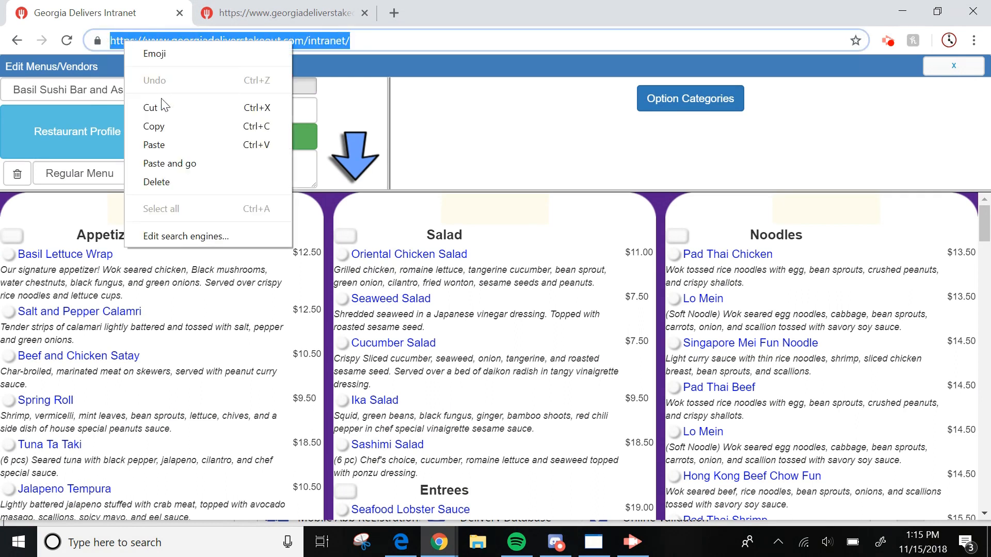
pyautogui.click(171, 127)
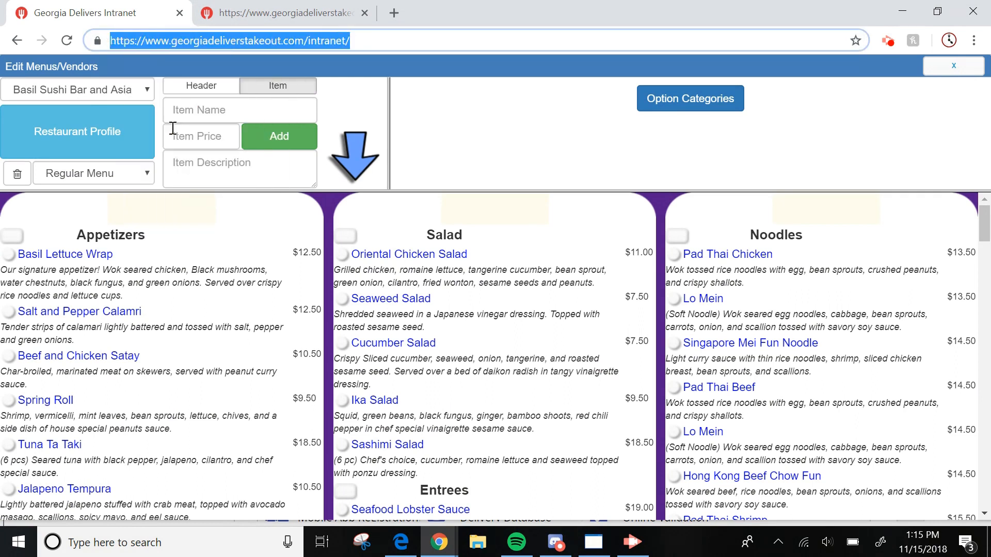
pyautogui.click(396, 15)
pyautogui.rightClick(259, 41)
pyautogui.click(333, 142)
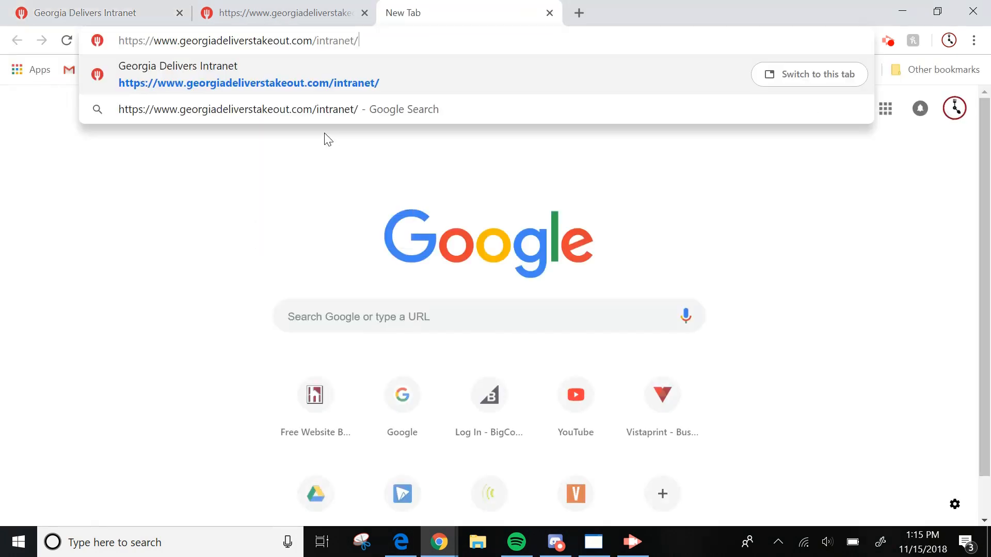
pyautogui.press('Return')
pyautogui.moveTo(405, 10); pyautogui.dragTo(246, 10)
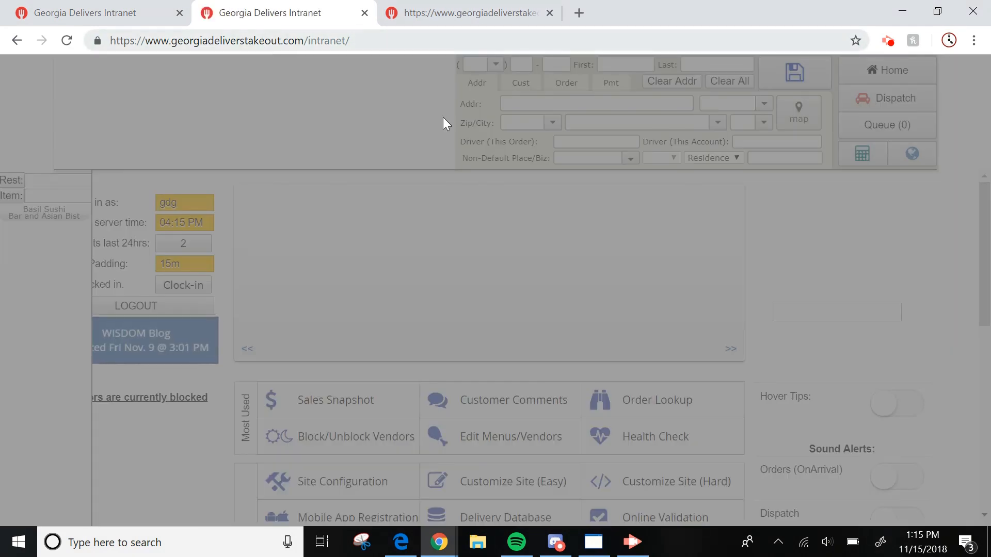
pyautogui.click(679, 314)
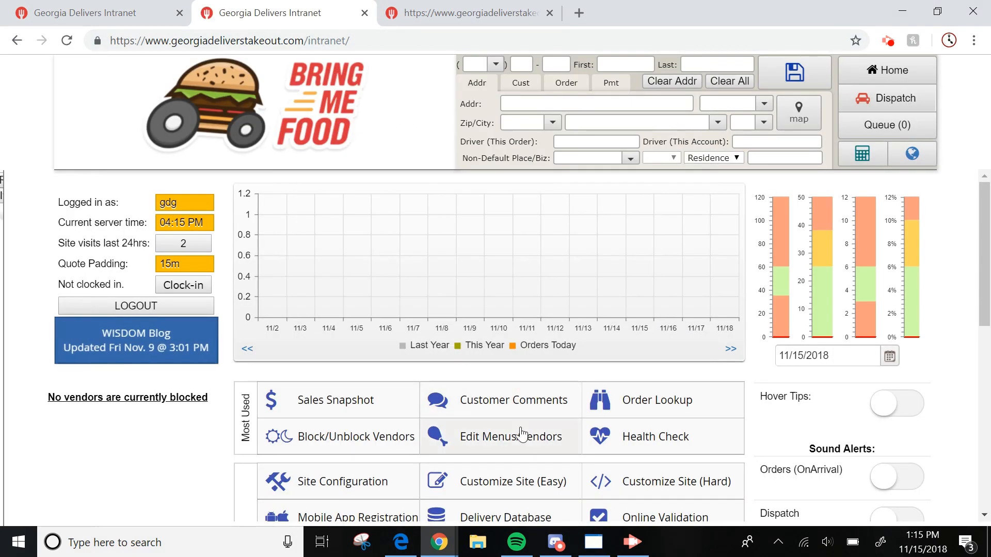
# Step: Load Basil Sushi Bar and Asian Bist in the second intranet tab's Edit Menus/Vendors tool and open its restaurant profile
pyautogui.click(515, 437)
pyautogui.click(44, 92)
pyautogui.click(101, 135)
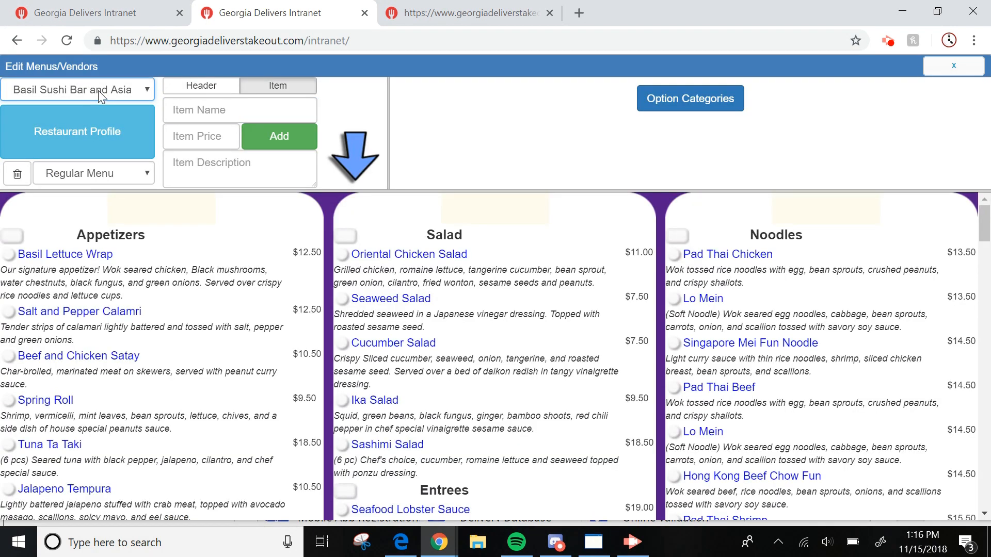
pyautogui.click(68, 137)
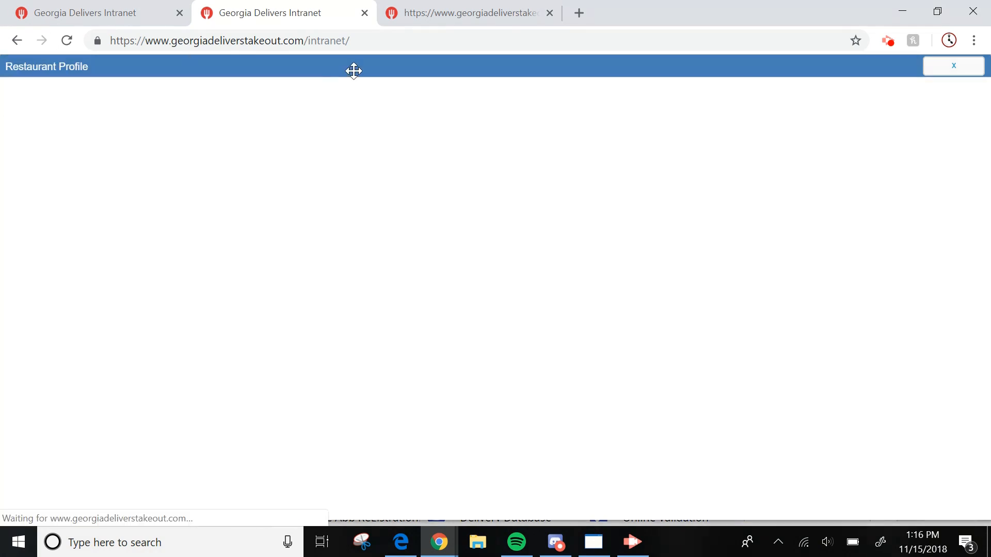
# Step: Return to the first intranet tab and start creating a new vendor from the restaurant list
pyautogui.hotkey('ctrl', 'shift', 'Tab')
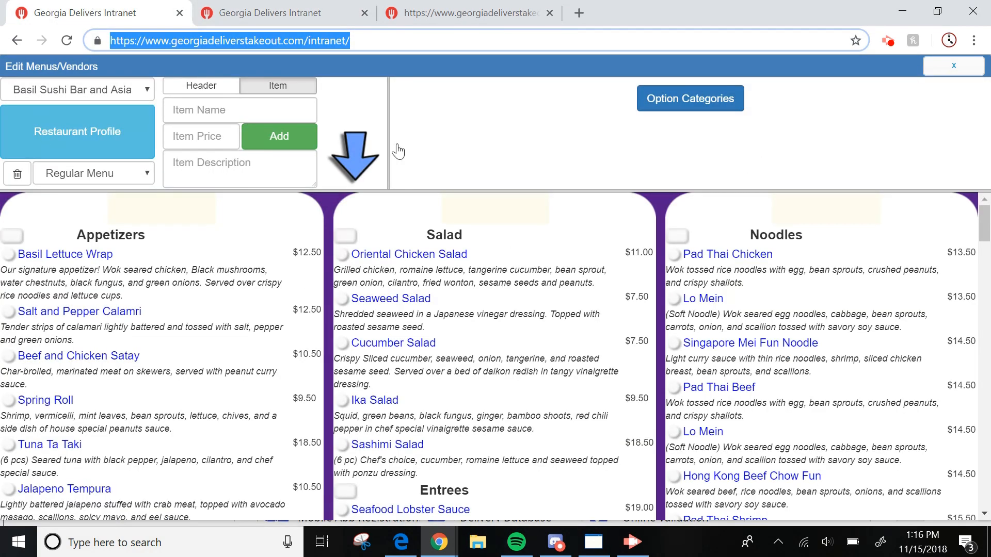
pyautogui.click(46, 92)
pyautogui.click(42, 162)
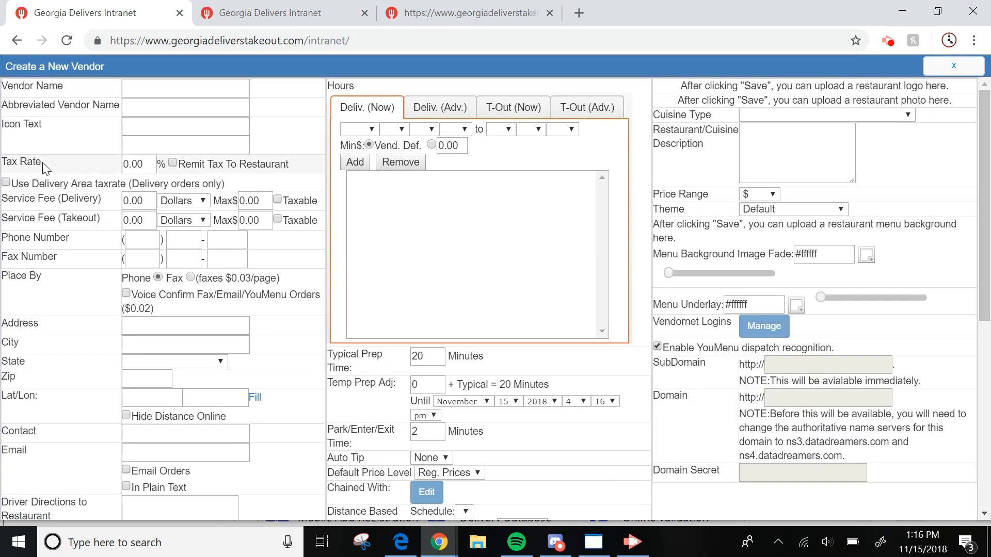
# Step: Compare the existing Basil Sushi Bar and Asian Bist restaurant profile with the blank Create a New Vendor form
pyautogui.click(248, 12)
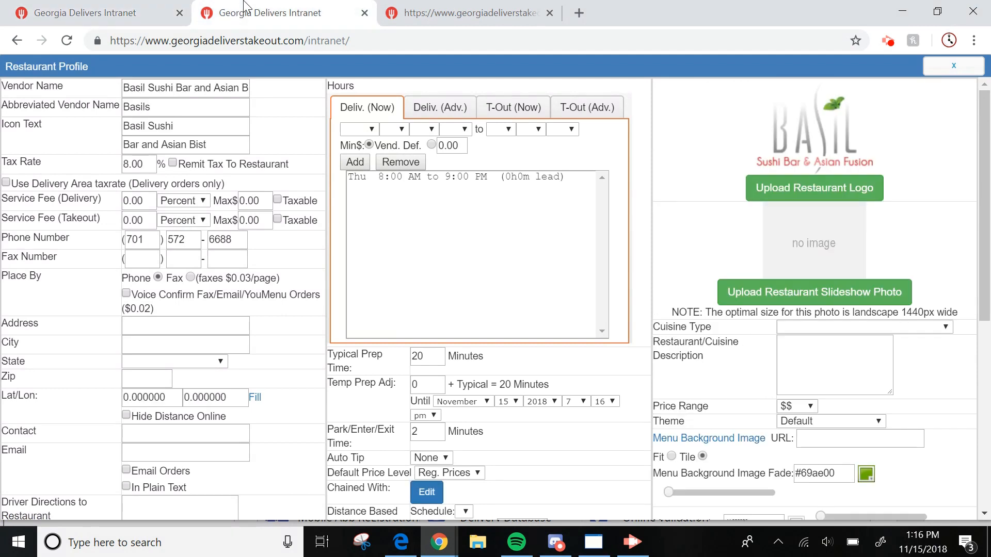
pyautogui.click(119, 12)
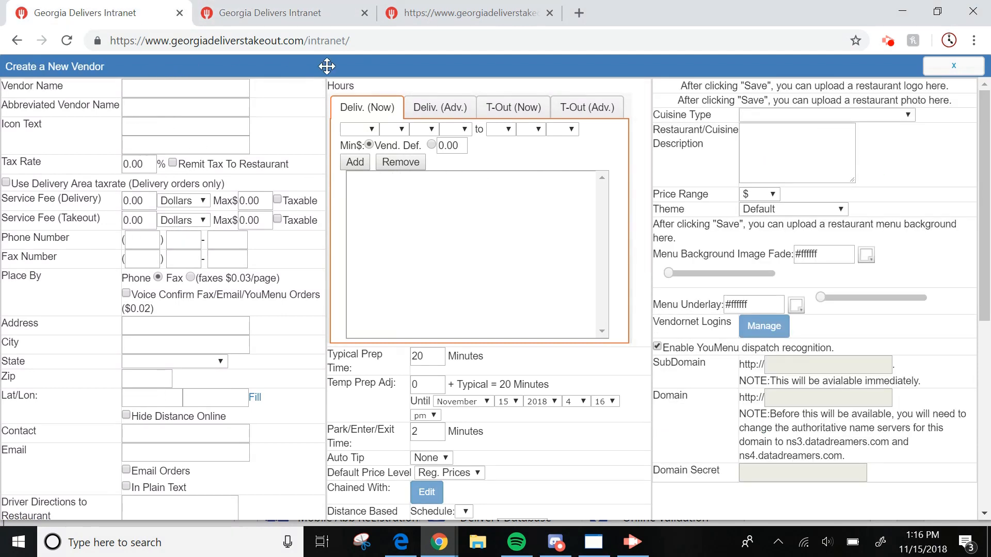
pyautogui.click(305, 13)
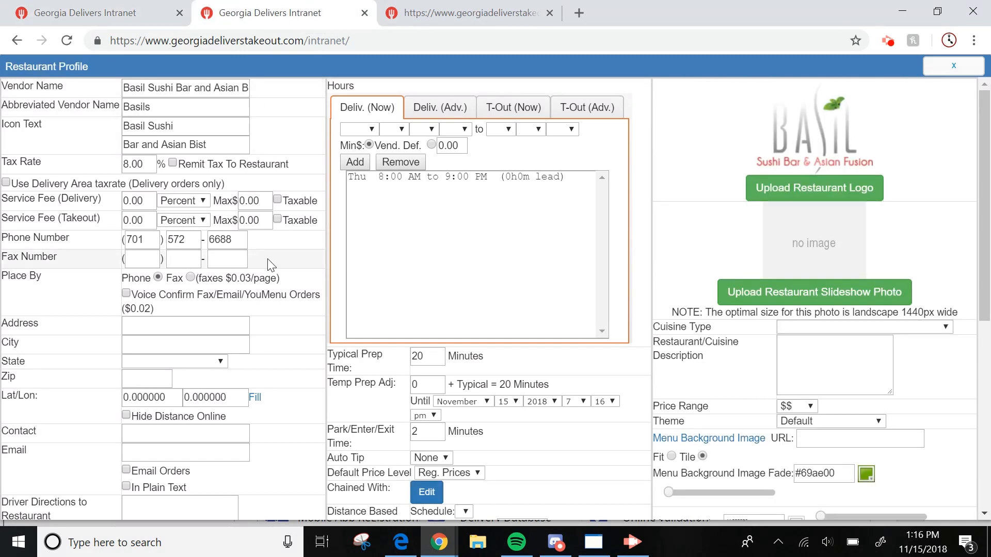
pyautogui.scroll(-7, 281, 276)
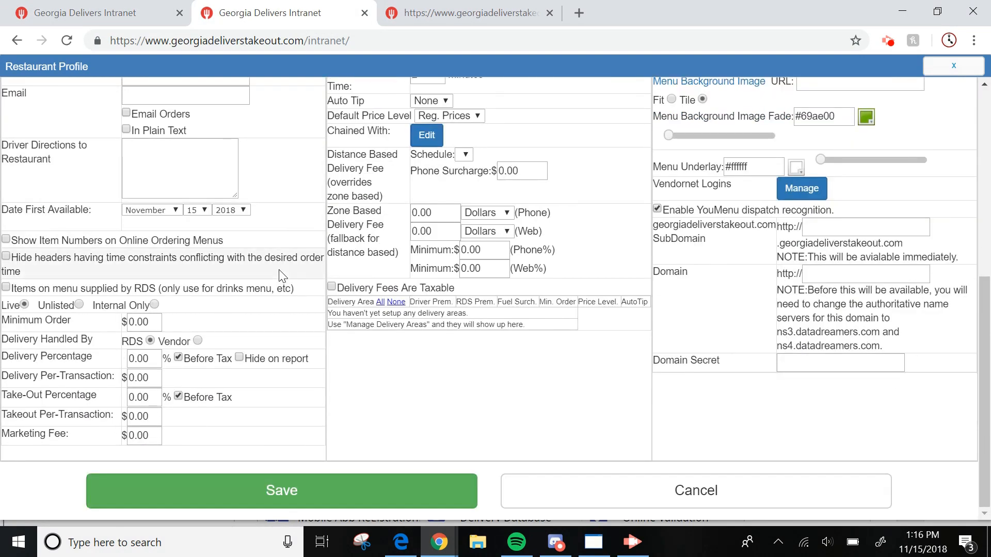
pyautogui.scroll(5, 347, 398)
pyautogui.scroll(3, 432, 468)
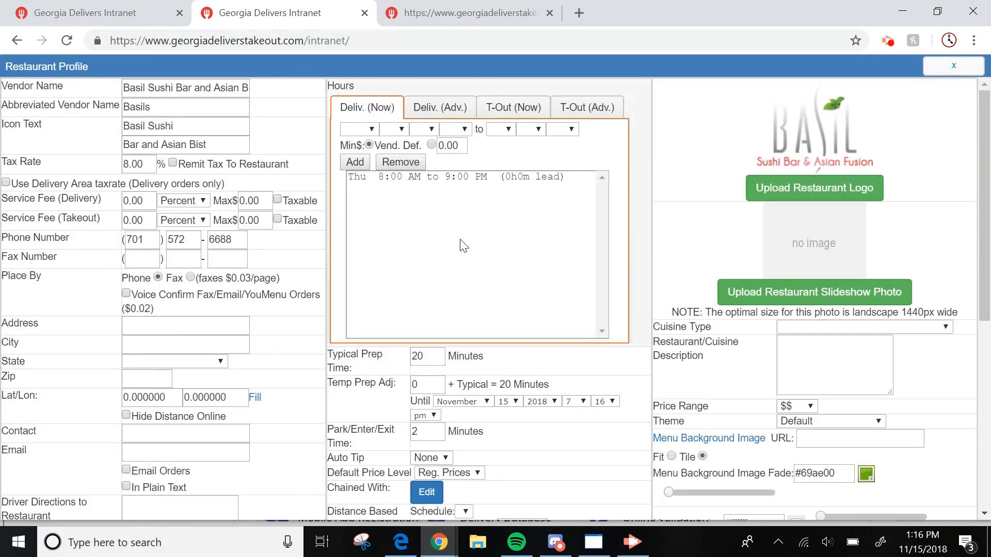
pyautogui.click(108, 6)
pyautogui.click(259, 7)
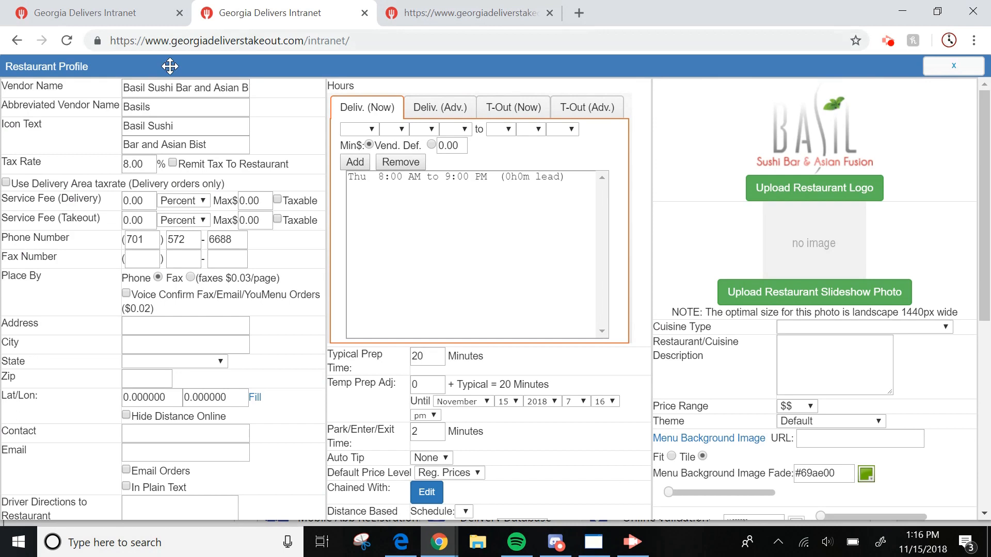
# Step: Copy the Vendor Name "Basil Sushi Bar and Asian Bist" from the existing profile into the new vendor form
pyautogui.tripleClick(166, 89)
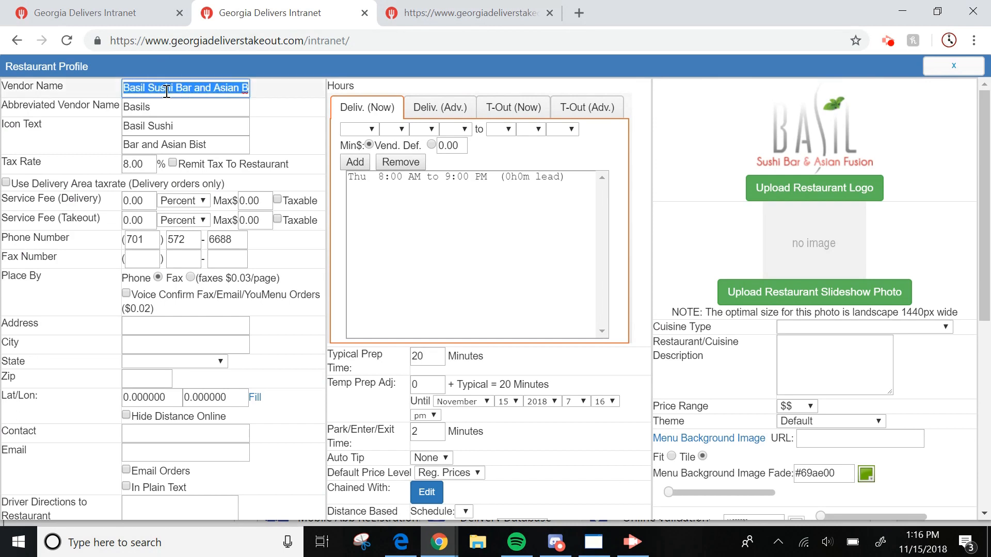
pyautogui.rightClick(167, 91)
pyautogui.click(201, 148)
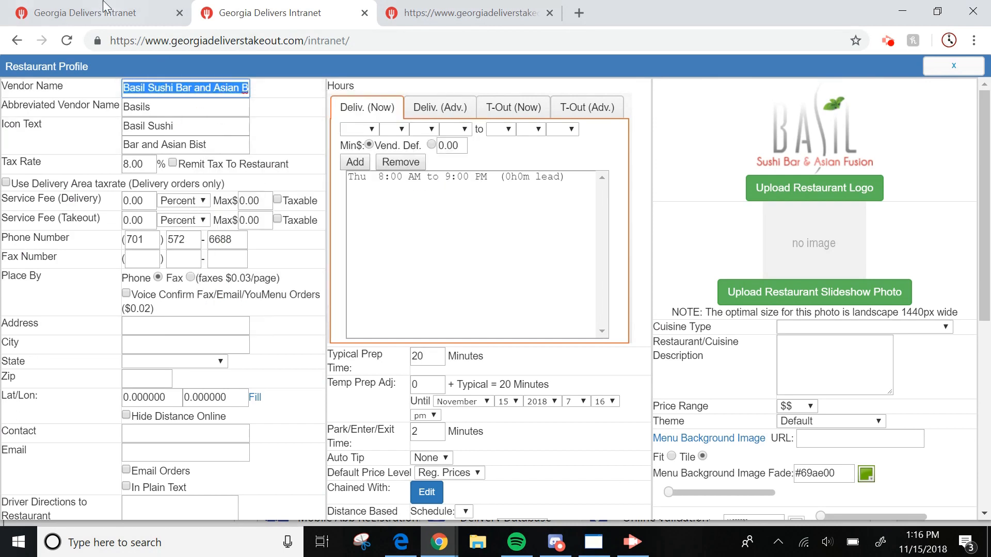
pyautogui.click(105, 7)
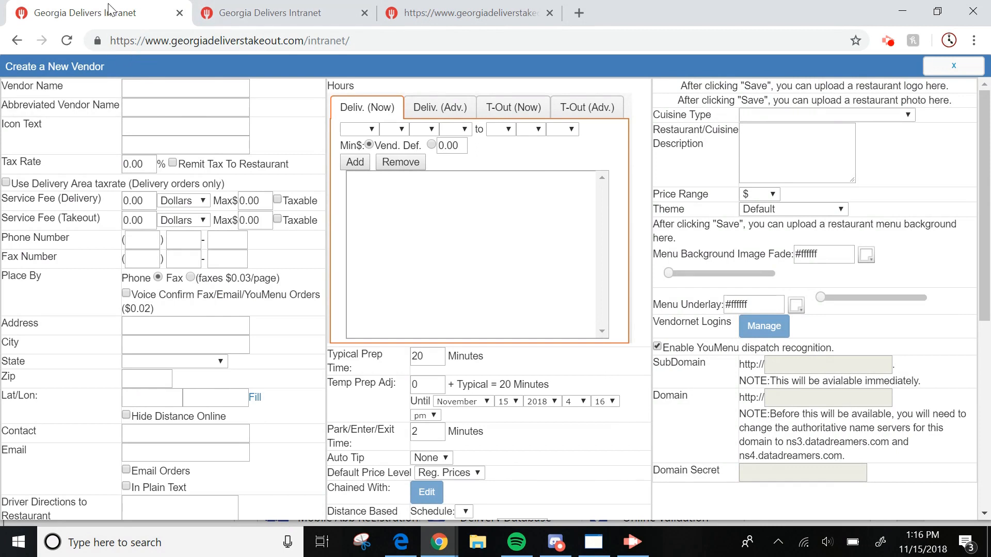
pyautogui.click(155, 91)
pyautogui.rightClick(155, 92)
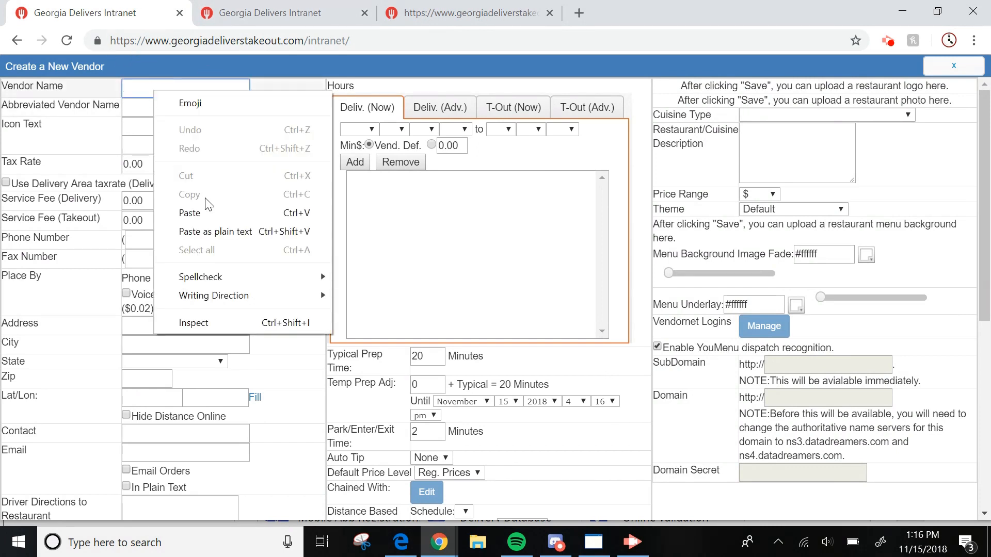
pyautogui.click(203, 211)
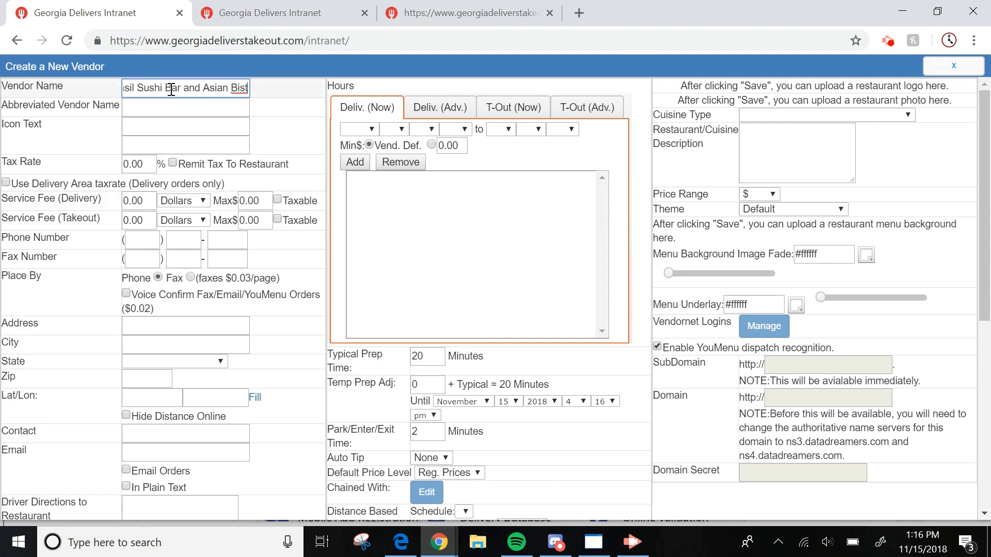
# Step: Fill in the new vendor's phone number with the one from the existing restaurant profile
pyautogui.click(146, 233)
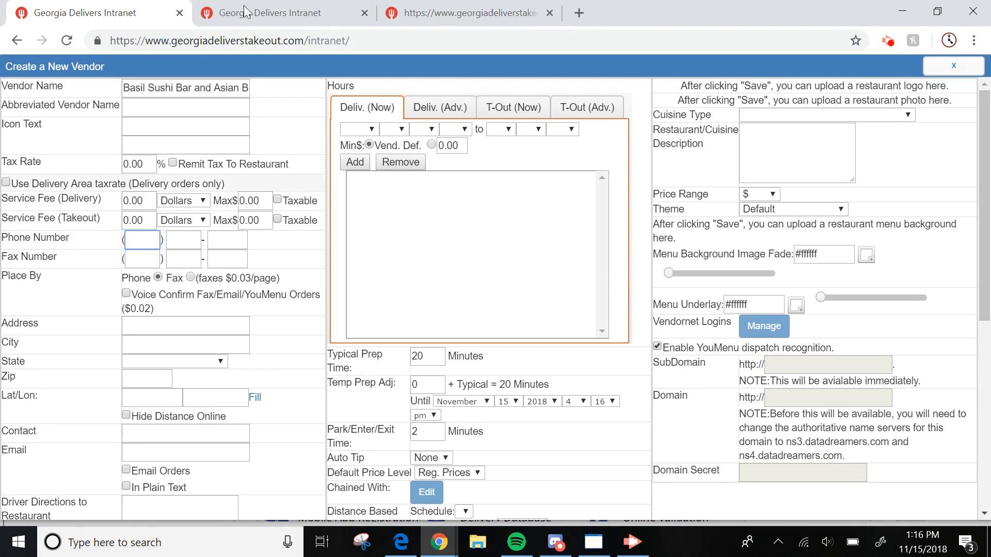
pyautogui.hotkey('ctrl', 'Tab')
pyautogui.hotkey('ctrl', 'shift', 'Tab')
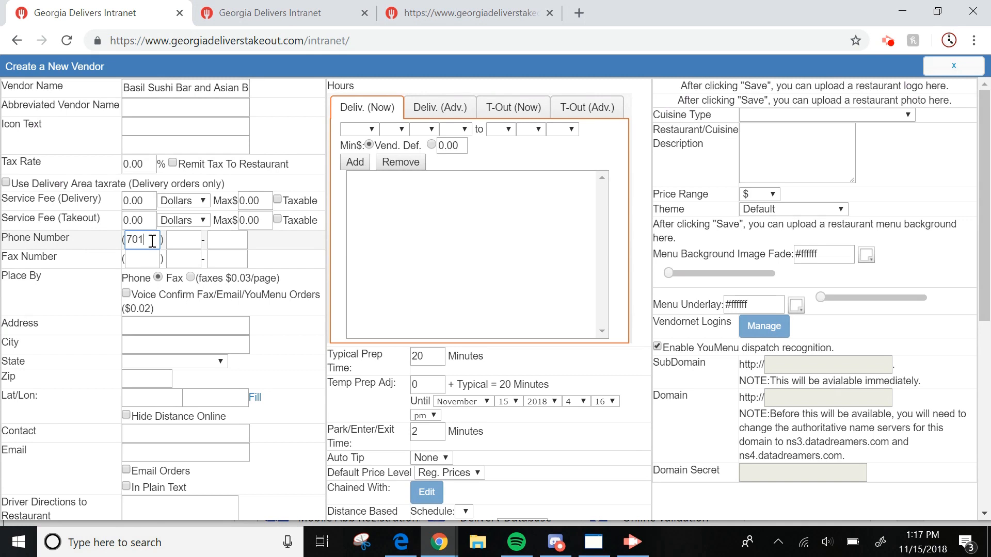
pyautogui.hotkey('ctrl', 'Tab')
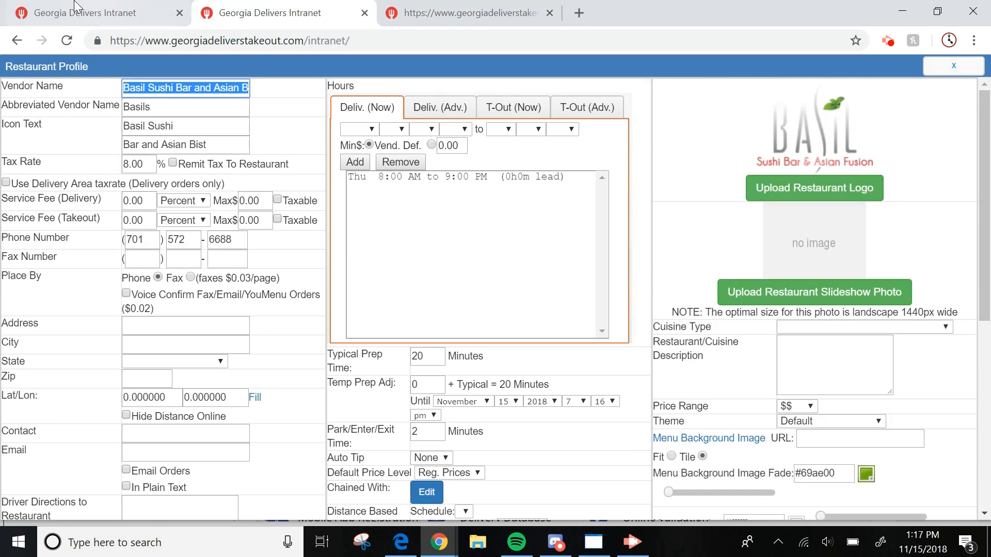
pyautogui.hotkey('ctrl', 'shift', 'Tab')
pyautogui.click(192, 240)
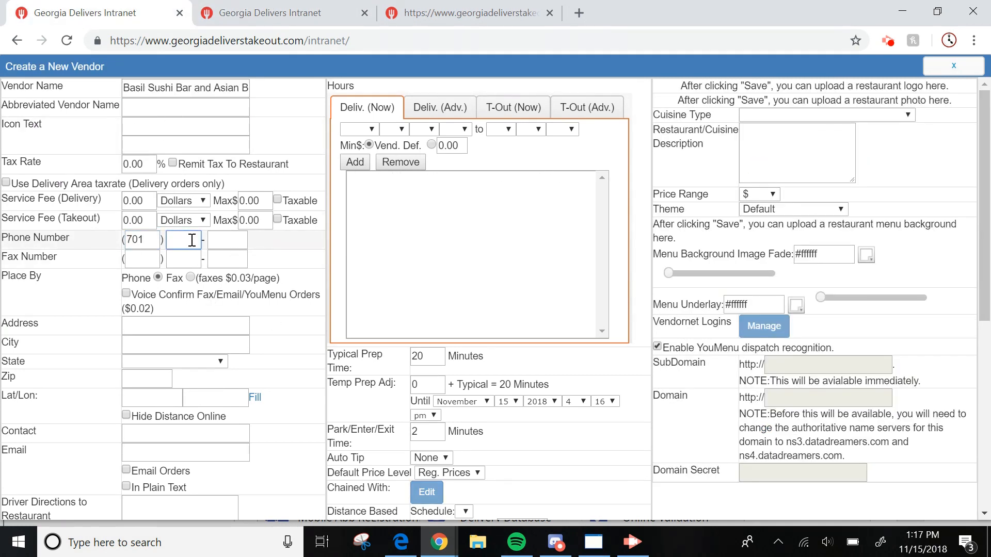
pyautogui.write('572')
pyautogui.hotkey('ctrl', 'Tab')
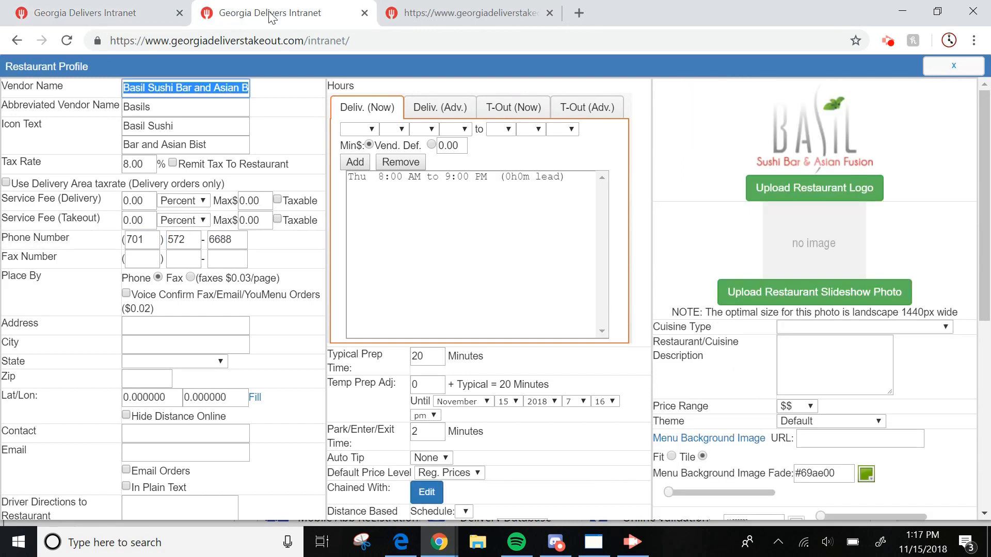
pyautogui.click(26, 7)
pyautogui.click(237, 244)
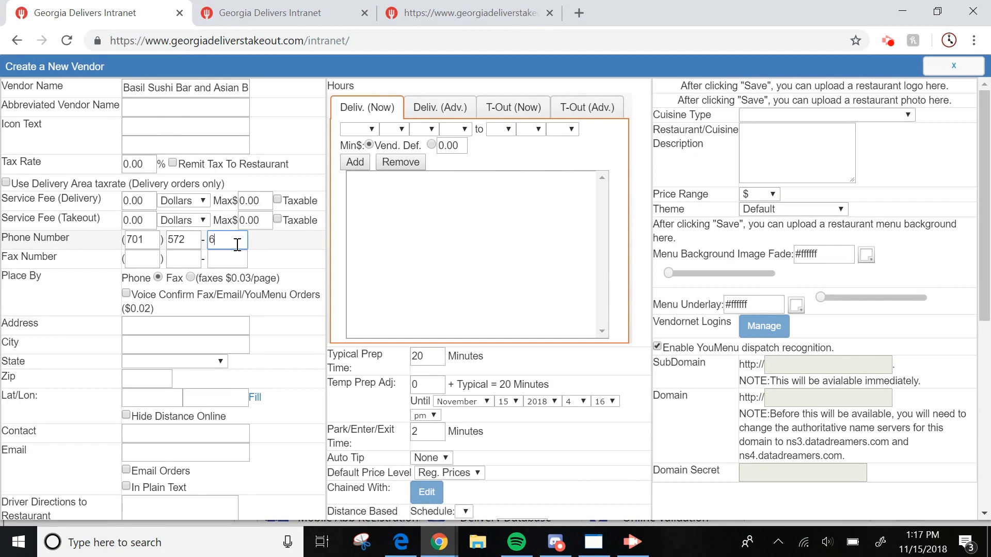
pyautogui.hotkey('ctrl', 'Tab')
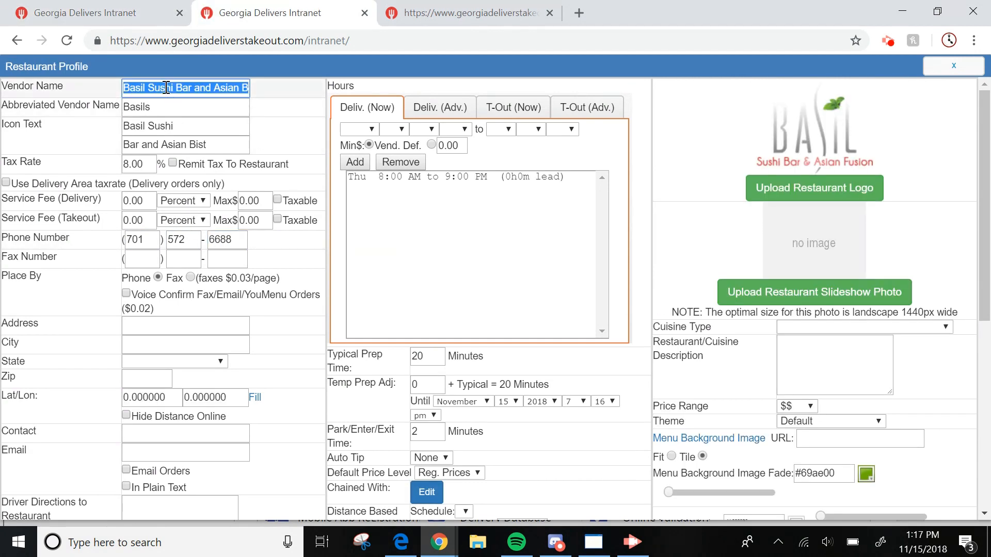
pyautogui.hotkey('ctrl', 'shift', 'Tab')
# Step: Copy the Abbreviated Vendor Name "Basils" from the existing profile into the new vendor form
pyautogui.hotkey('ctrl', 'Tab')
pyautogui.press('Tab')
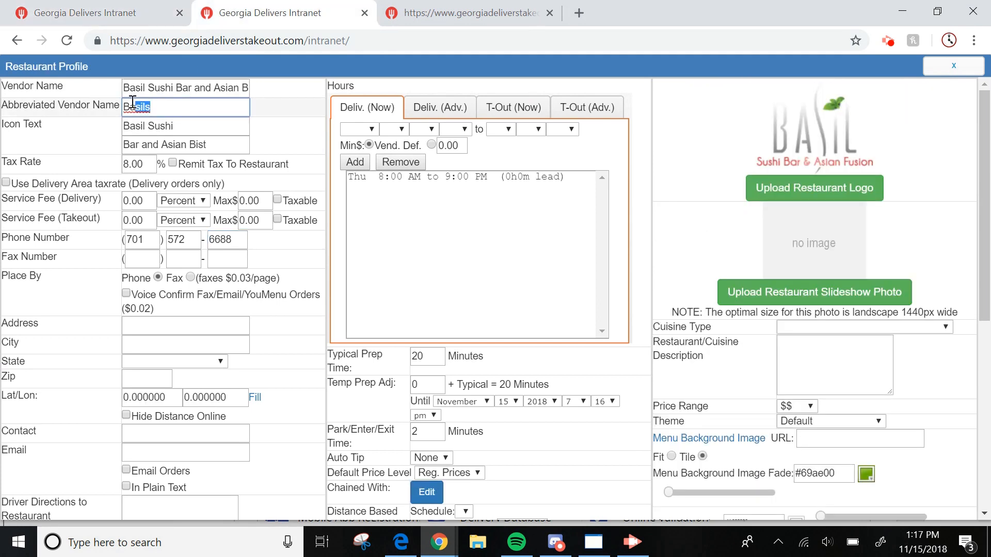
pyautogui.doubleClick(142, 110)
pyautogui.rightClick(137, 106)
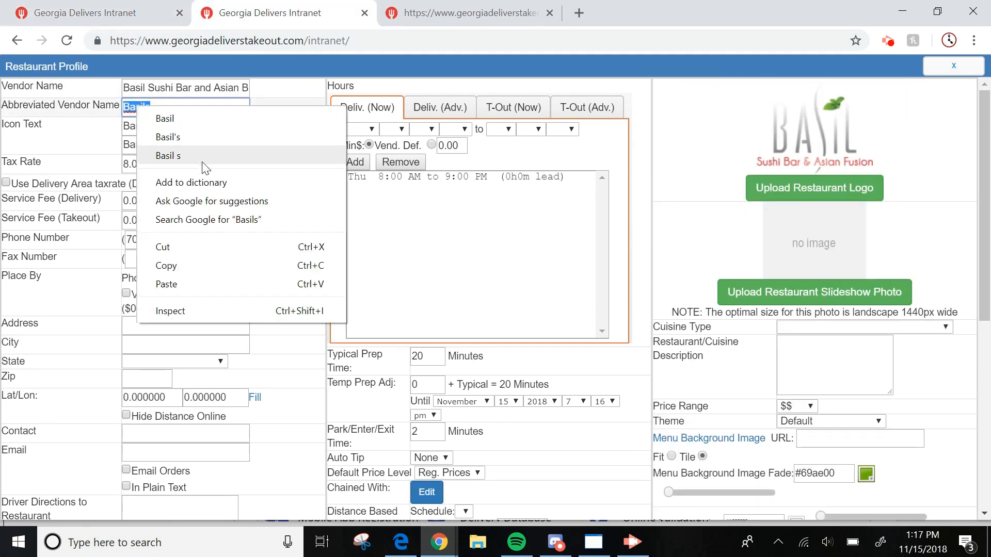
pyautogui.click(191, 271)
pyautogui.click(92, 6)
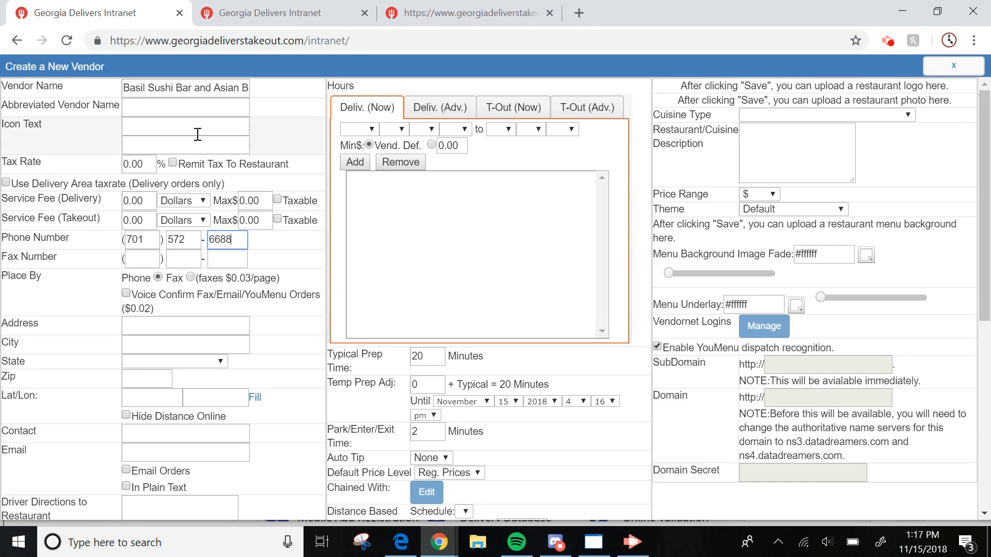
pyautogui.rightClick(150, 106)
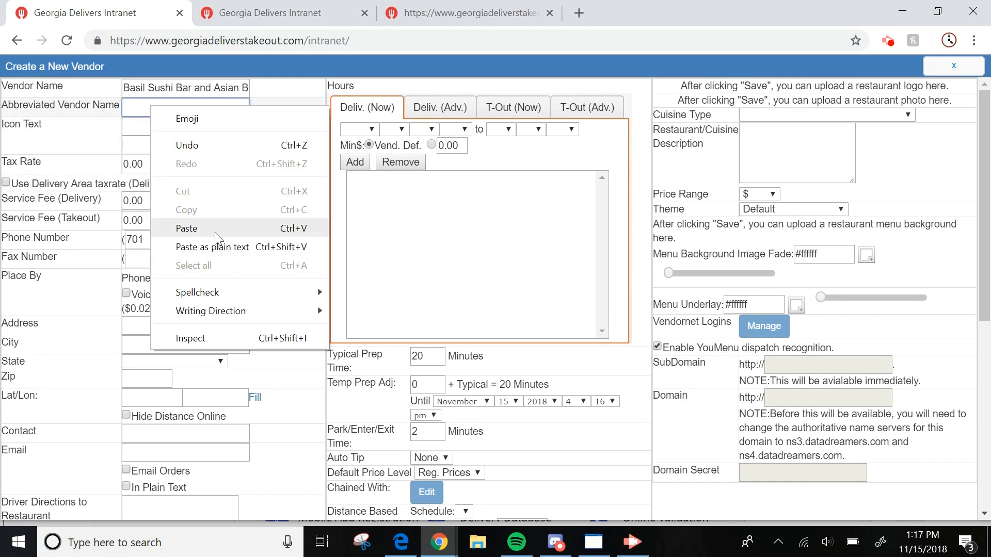
pyautogui.click(179, 228)
# Step: Set the new vendor's Deliv. (Now) hours to start on Thu at 8:00 am
pyautogui.click(360, 129)
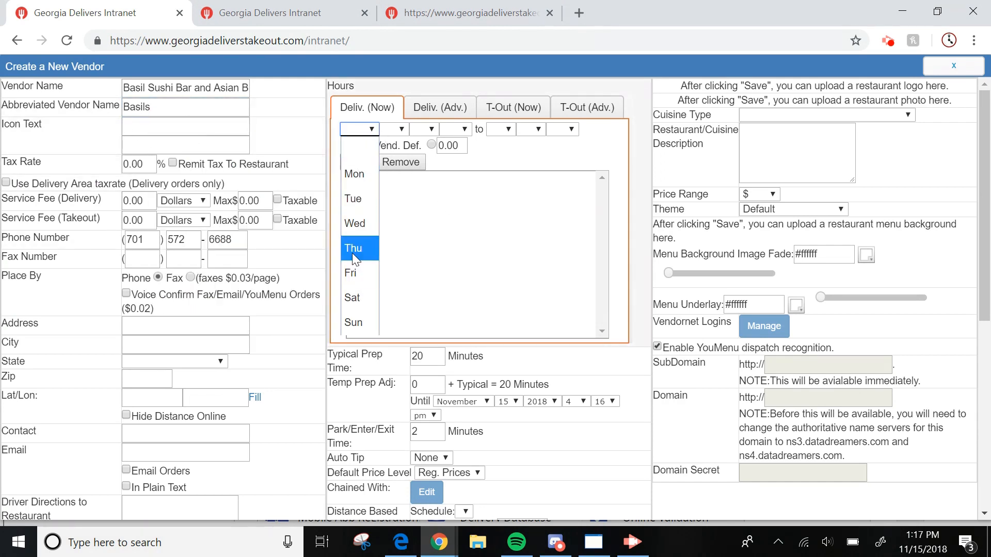
pyautogui.click(367, 248)
pyautogui.click(394, 129)
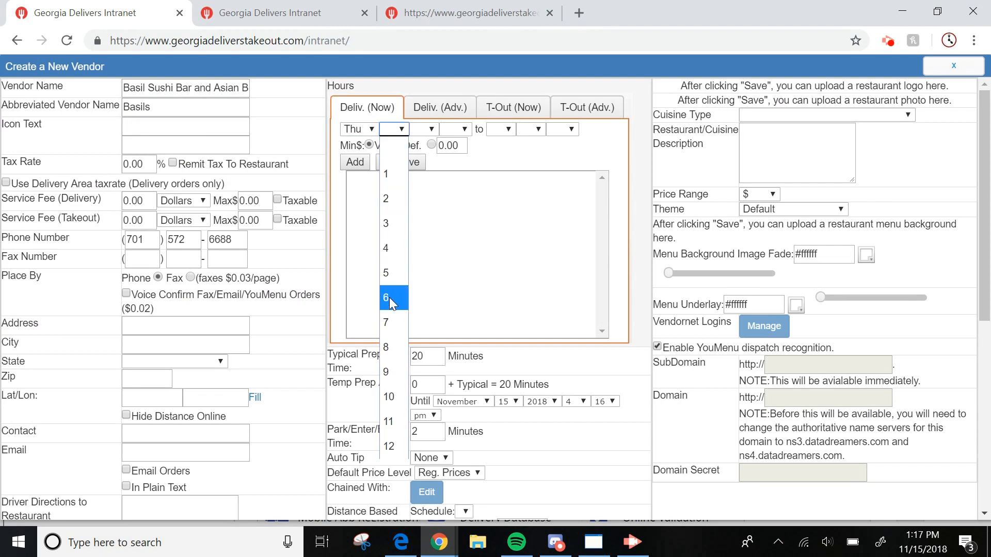
pyautogui.click(389, 297)
pyautogui.click(400, 130)
pyautogui.click(391, 347)
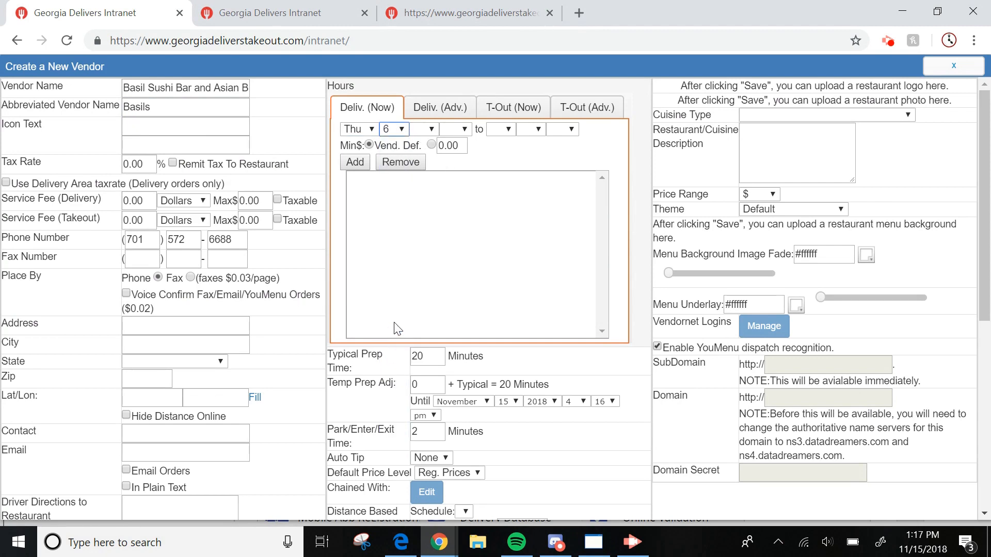
pyautogui.click(423, 128)
pyautogui.click(423, 173)
pyautogui.click(455, 129)
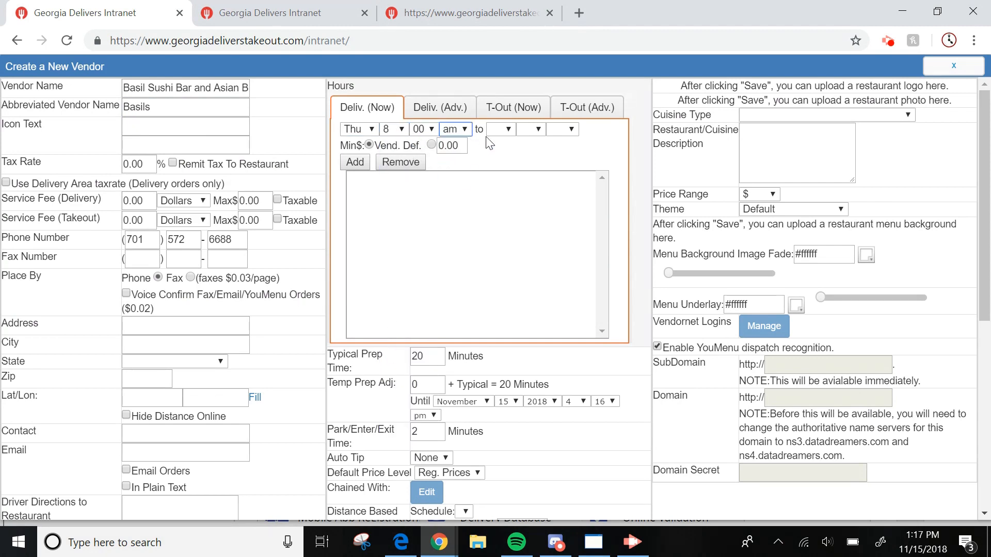
# Step: Set the delivery end time to 9:00 pm and add the entry to the hours list
pyautogui.click(501, 129)
pyautogui.click(501, 372)
pyautogui.click(531, 130)
pyautogui.click(527, 174)
pyautogui.click(569, 130)
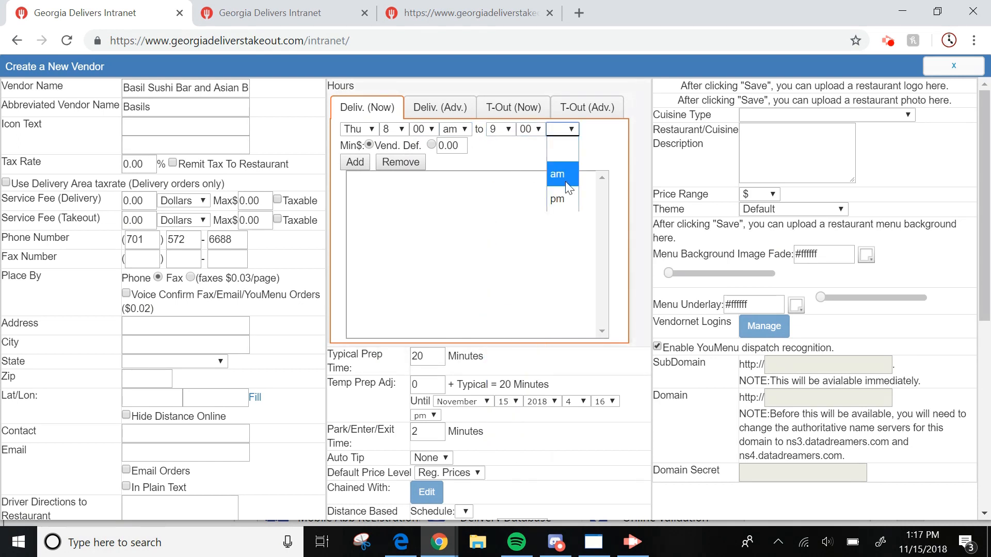
pyautogui.click(560, 205)
pyautogui.click(355, 162)
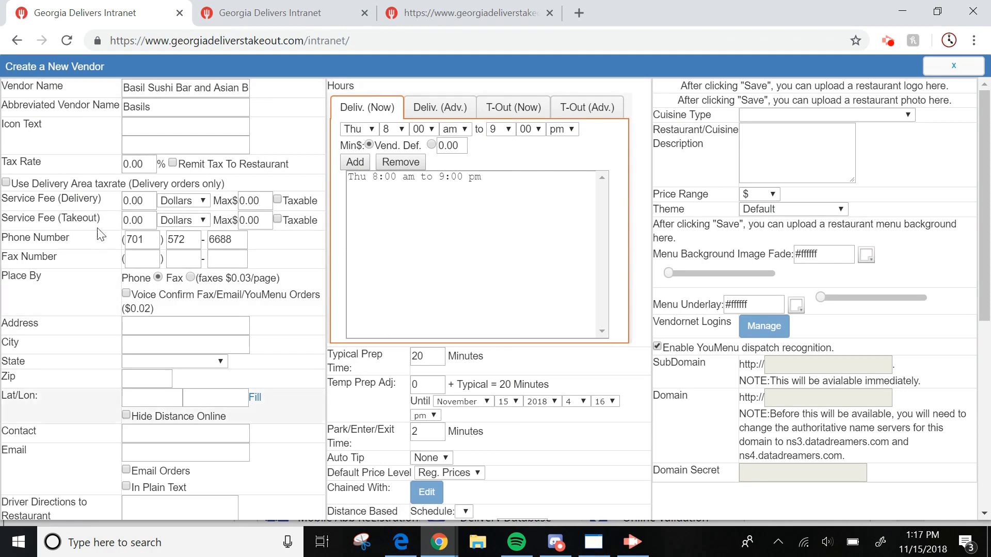
# Step: Review the completed Create a New Vendor form and save the new vendor
pyautogui.scroll(-5, 323, 237)
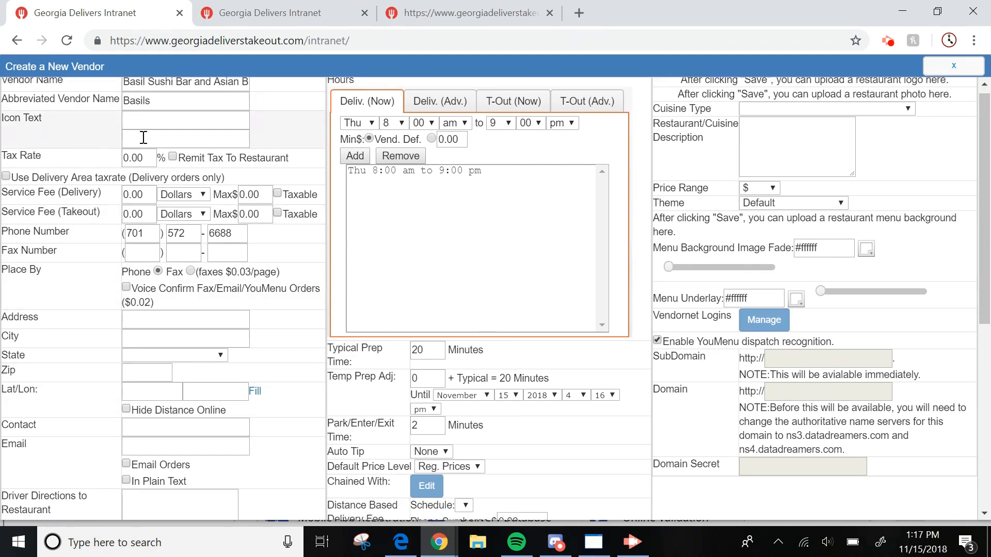
pyautogui.scroll(-1, 323, 237)
pyautogui.scroll(7, 410, 377)
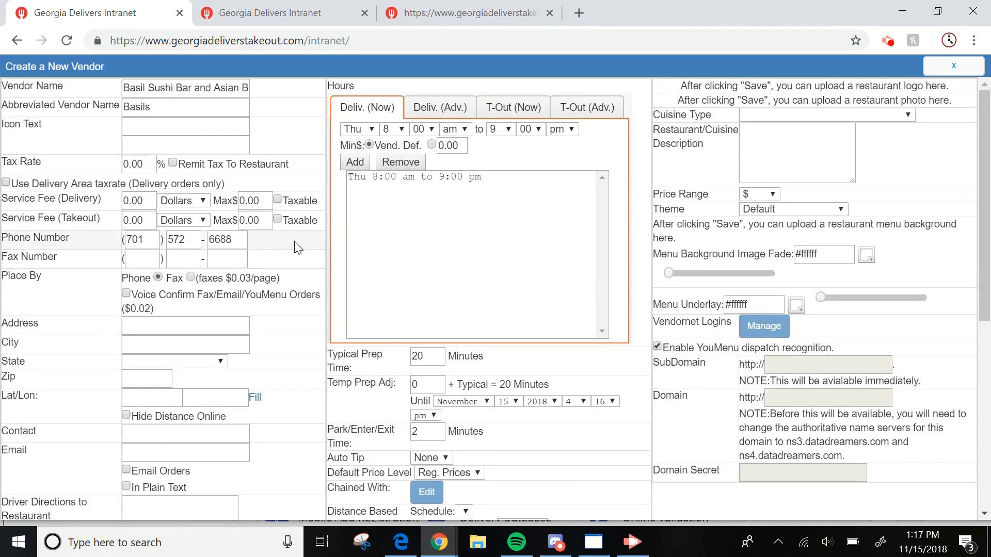
pyautogui.scroll(-6, 224, 324)
pyautogui.click(253, 488)
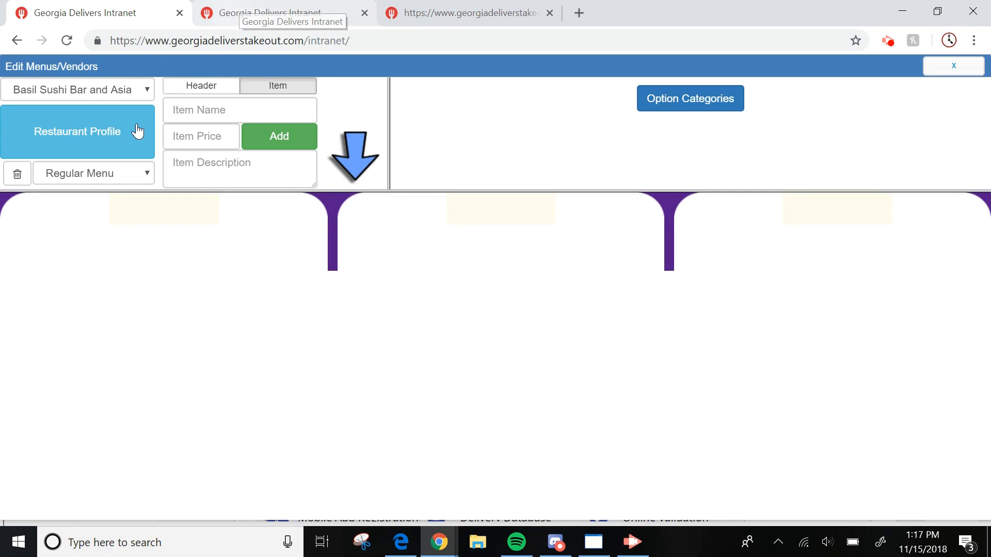
# Step: Close the existing restaurant's profile and compare its menu with the new vendor's menu
pyautogui.click(242, 15)
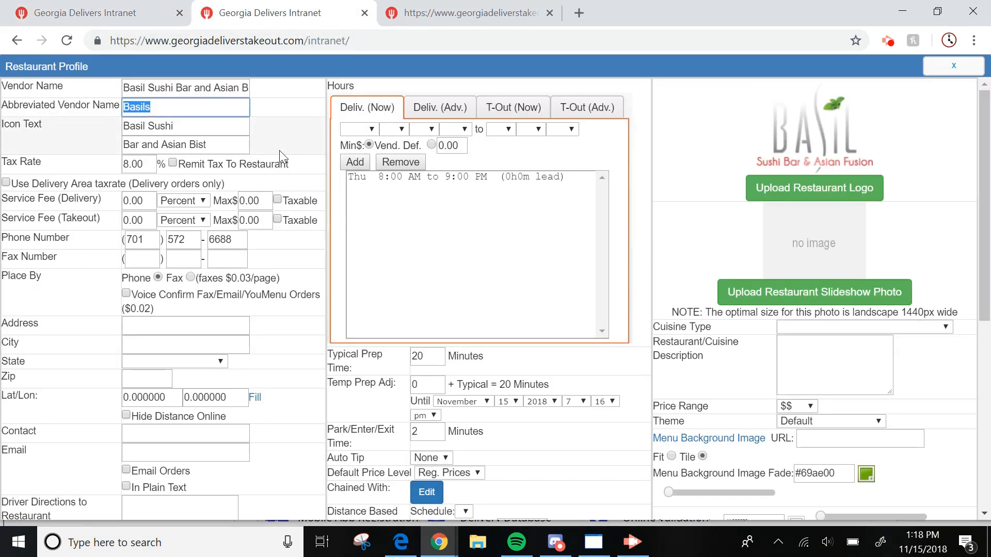
pyautogui.click(954, 67)
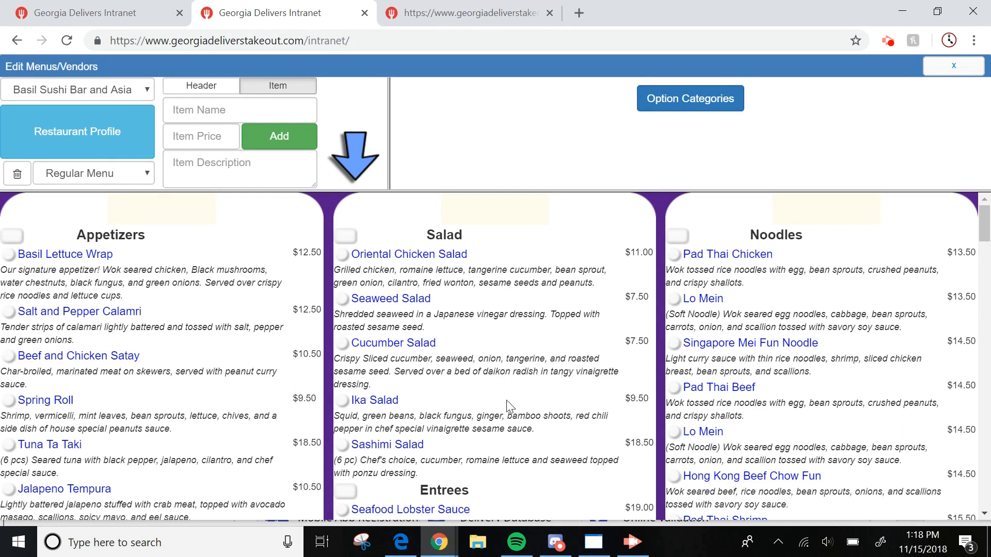
pyautogui.hotkey('ctrl', 'shift', 'Tab')
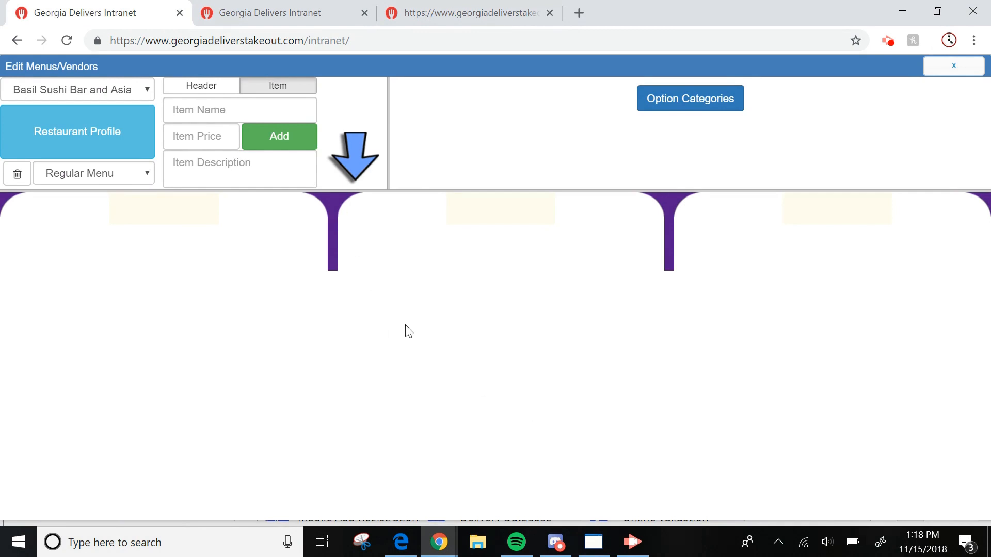
pyautogui.click(279, 11)
pyautogui.click(47, 10)
# Step: Set the new vendor's restaurant profile to Unlisted and try to save it
pyautogui.click(72, 155)
pyautogui.scroll(-5, 83, 312)
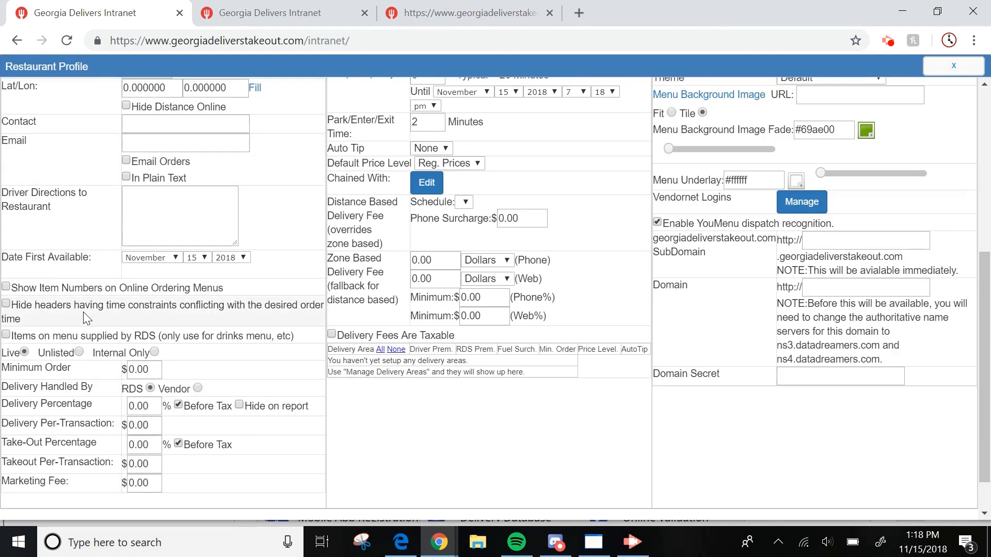
pyautogui.click(79, 352)
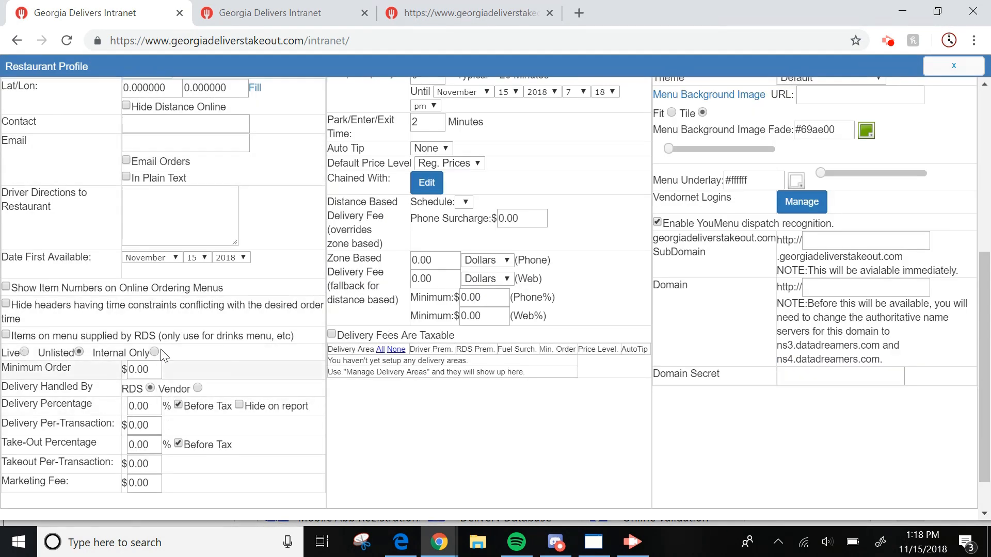
pyautogui.scroll(-1, 155, 356)
pyautogui.click(263, 485)
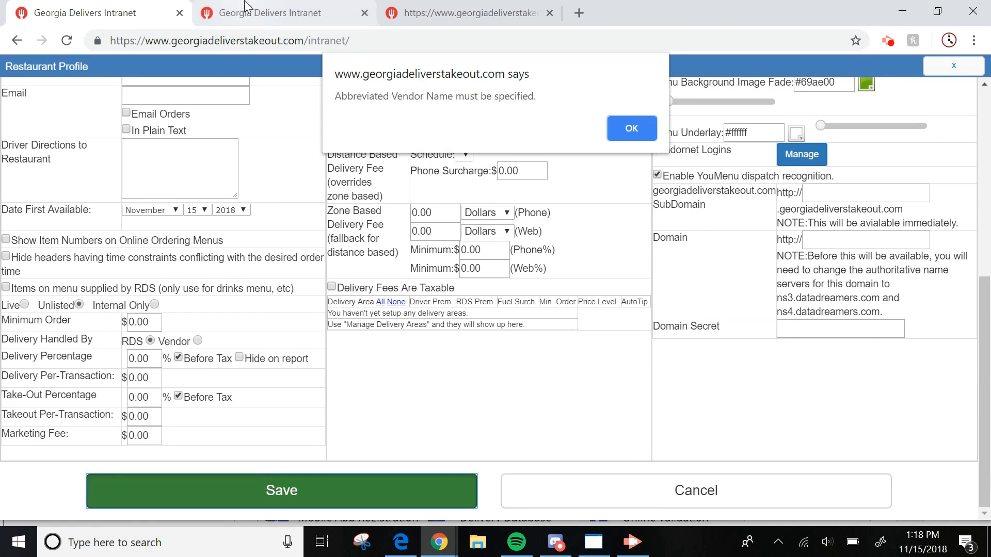
pyautogui.click(631, 128)
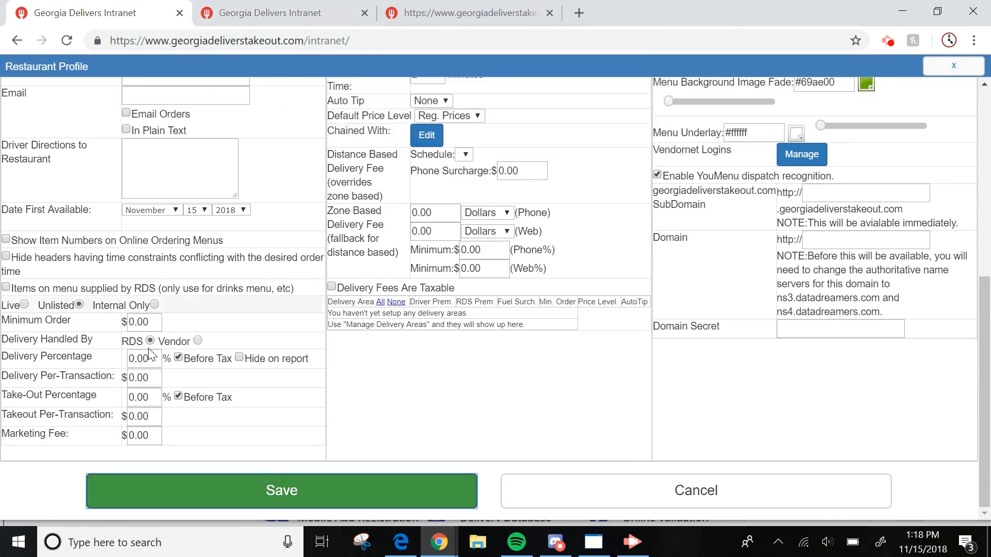
# Step: Enter "Basils" as the Abbreviated Vendor Name in the new vendor's profile and save the profile
pyautogui.scroll(7, 154, 342)
pyautogui.click(147, 107)
pyautogui.click(243, 20)
pyautogui.click(117, 149)
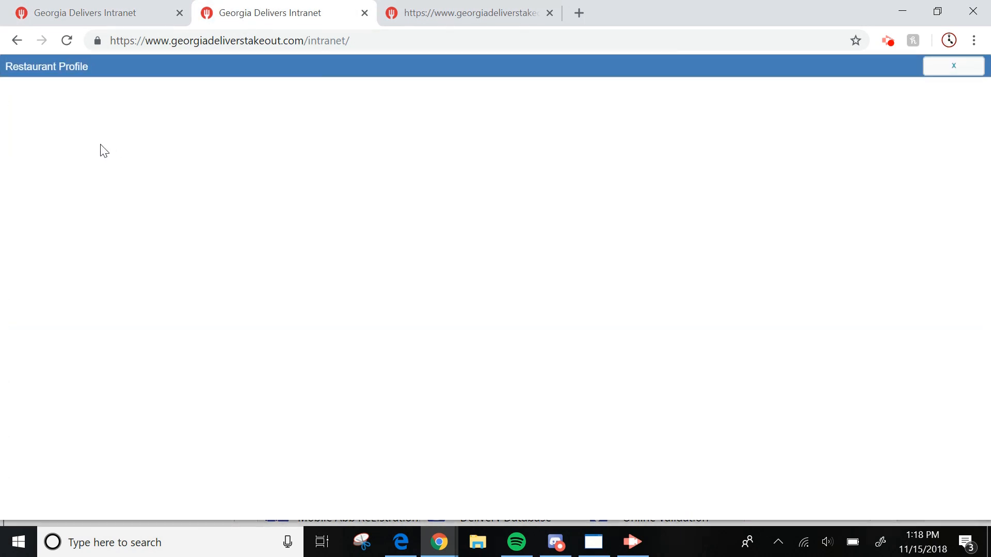
pyautogui.click(101, 14)
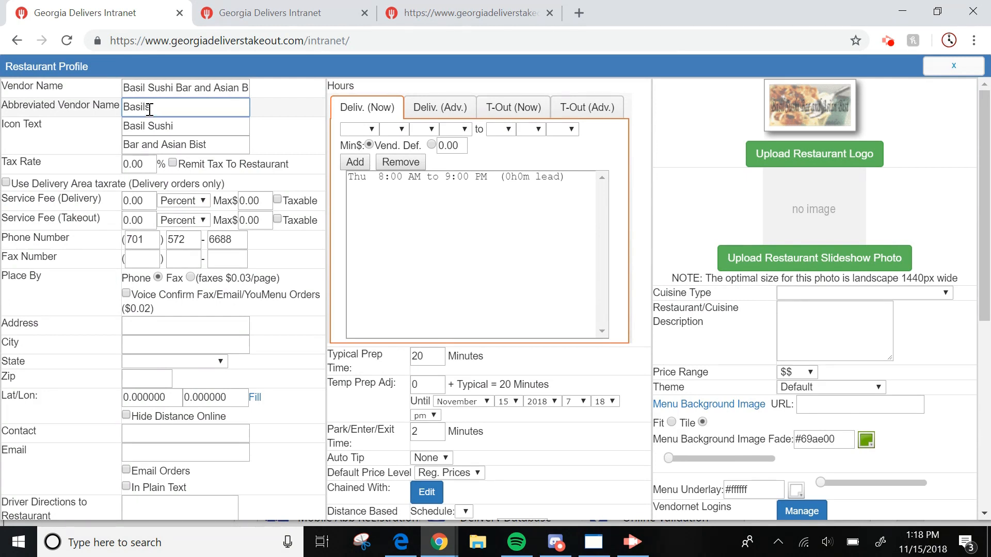
pyautogui.scroll(-7, 272, 187)
pyautogui.click(321, 496)
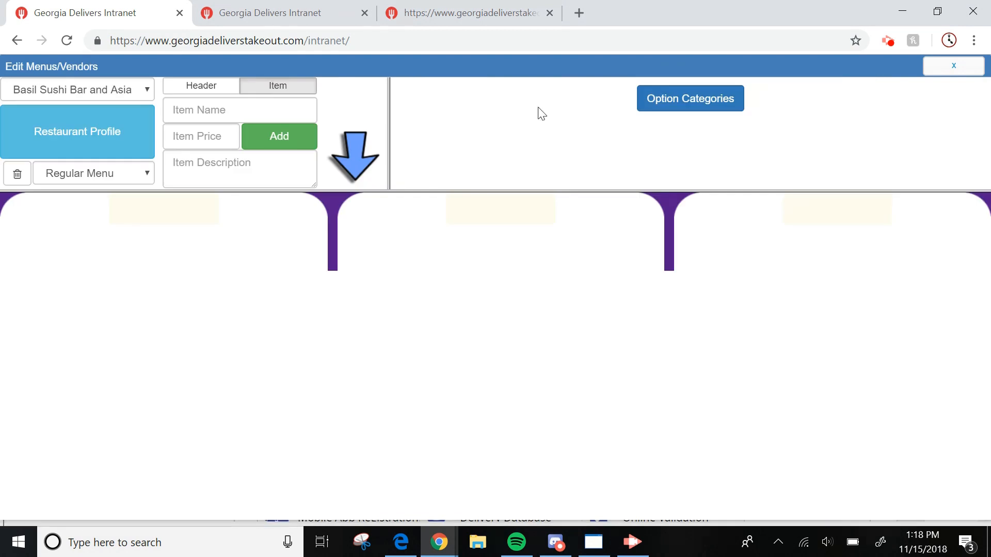
# Step: Close the existing restaurant's profile, then reopen the new vendor's profile to check its listing status
pyautogui.click(259, 13)
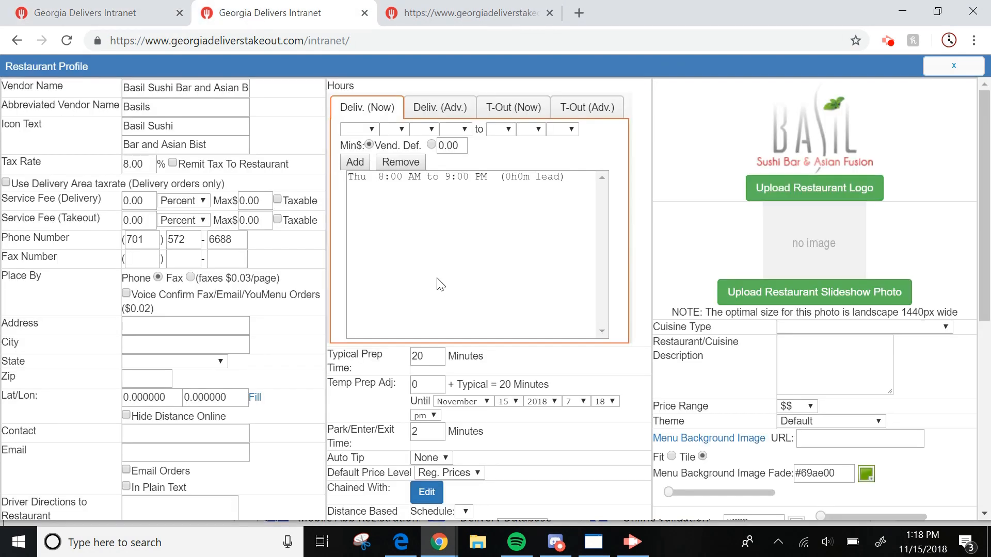
pyautogui.click(947, 69)
pyautogui.click(112, 11)
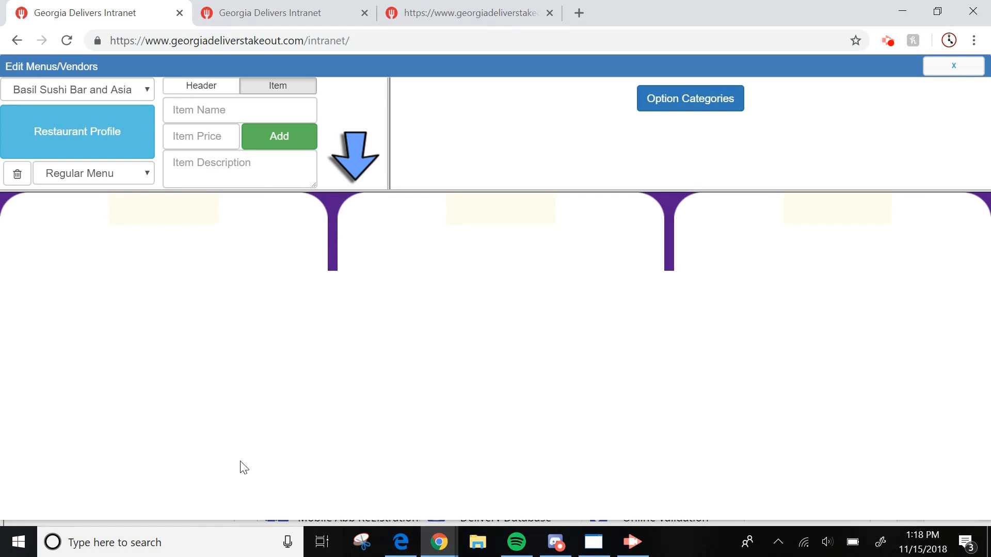
pyautogui.click(75, 148)
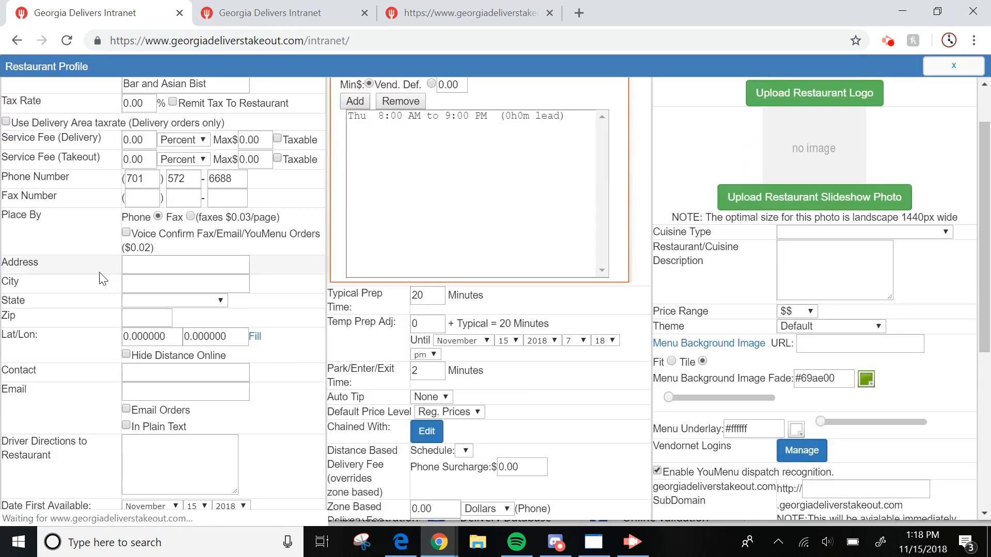
pyautogui.scroll(-5, 82, 323)
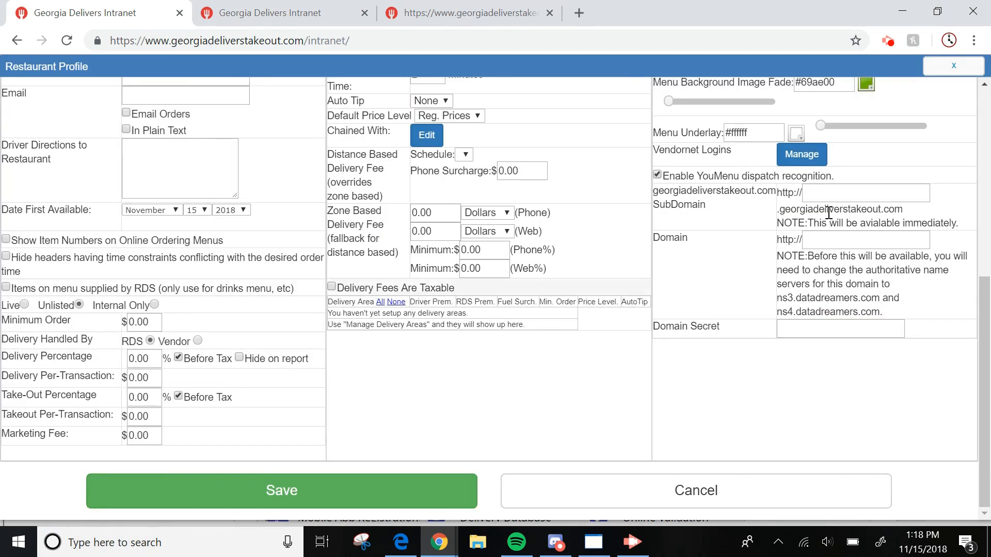
pyautogui.click(945, 66)
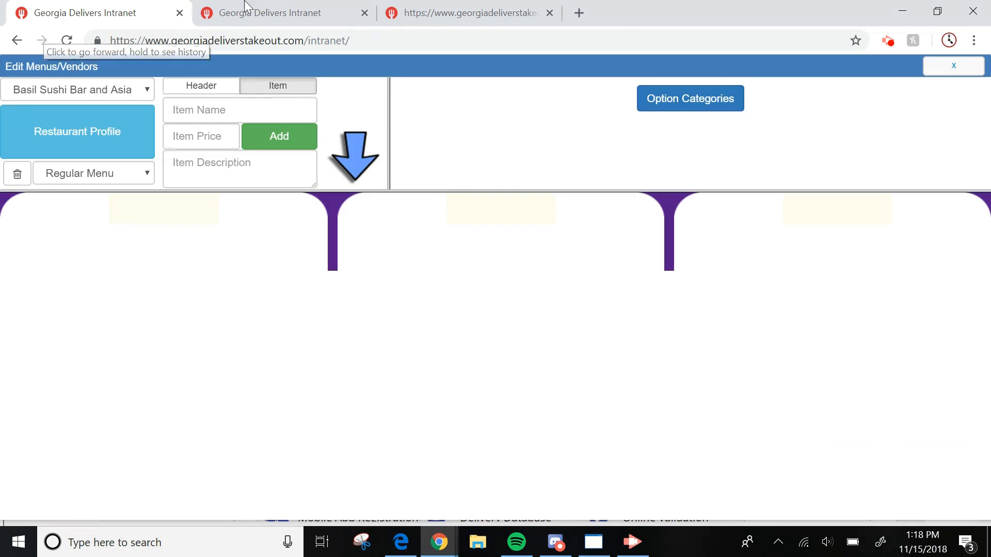
# Step: Compare the public Basil Sushi Bar and Asian Bist menu page with the new vendor's menu
pyautogui.click(424, 6)
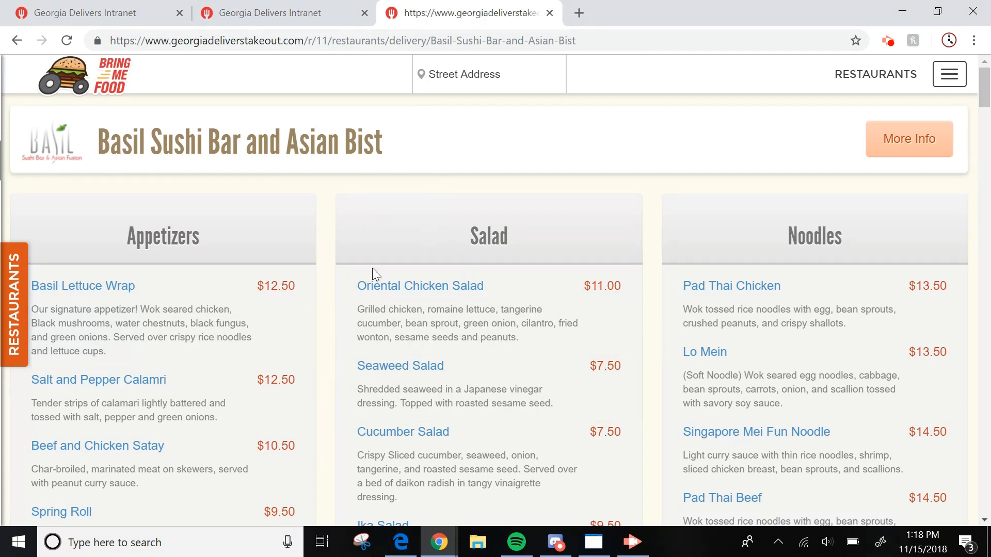
pyautogui.hotkey('ctrl', '1')
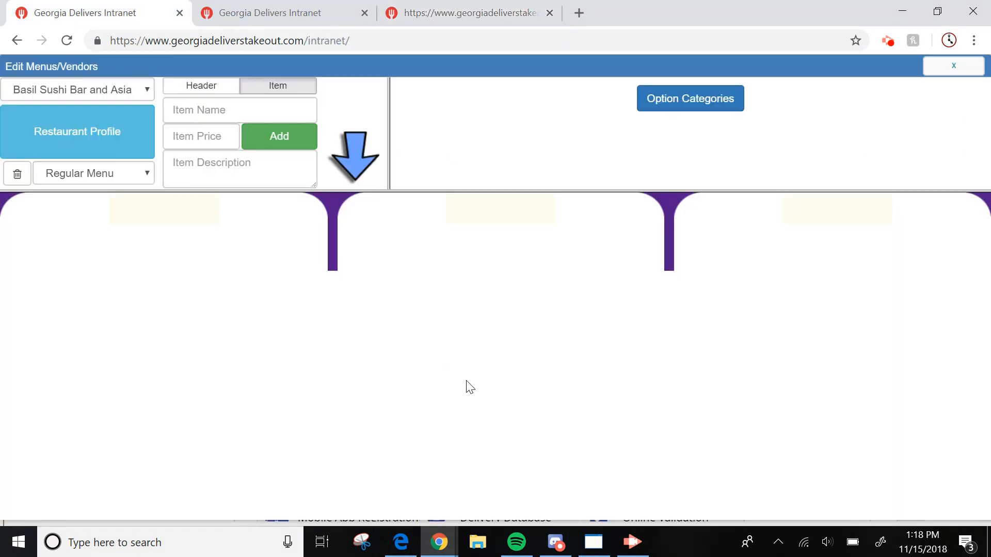
pyautogui.click(454, 6)
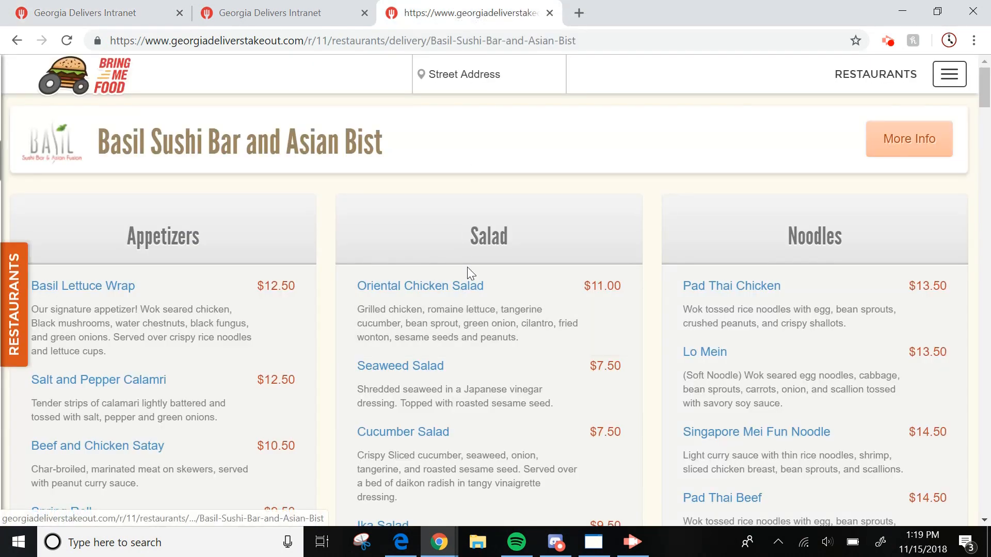
pyautogui.scroll(-4, 467, 270)
pyautogui.moveTo(986, 115); pyautogui.dragTo(983, 51)
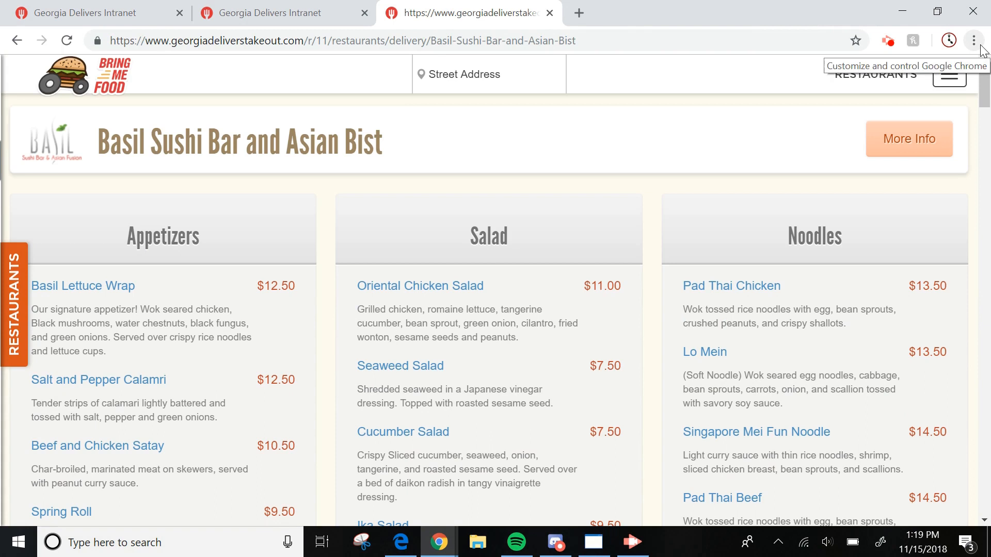
pyautogui.click(102, 7)
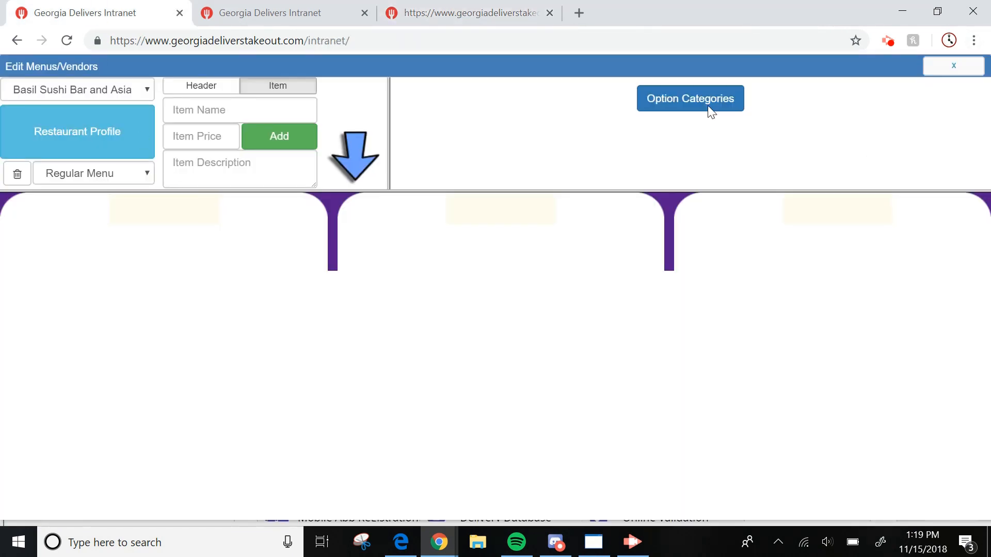
# Step: Close the Edit Menus/Vendors window and open the Menu Sharing tool on the intranet home page
pyautogui.click(937, 66)
pyautogui.scroll(-9, 542, 332)
pyautogui.scroll(8, 498, 332)
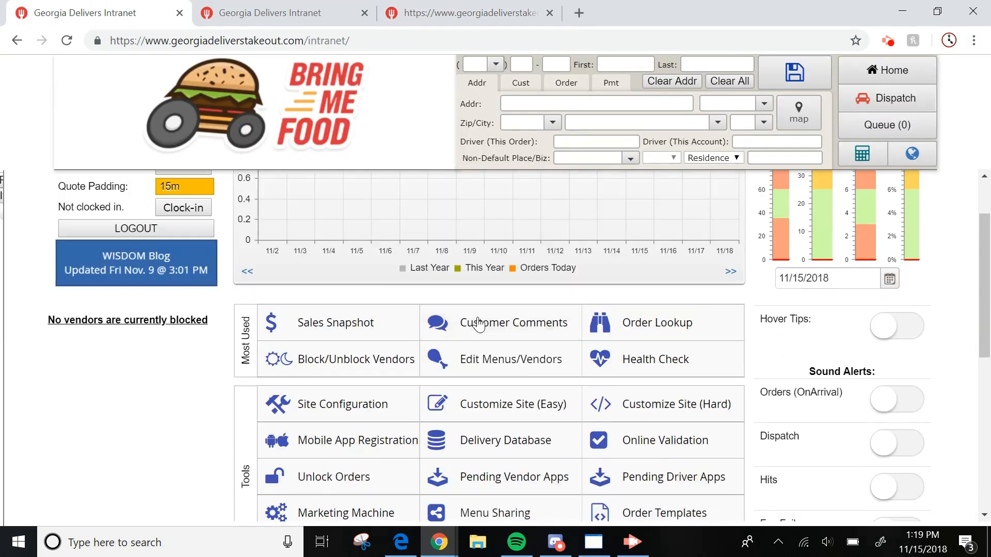
pyautogui.scroll(-2, 484, 361)
pyautogui.scroll(-2, 484, 384)
pyautogui.click(487, 364)
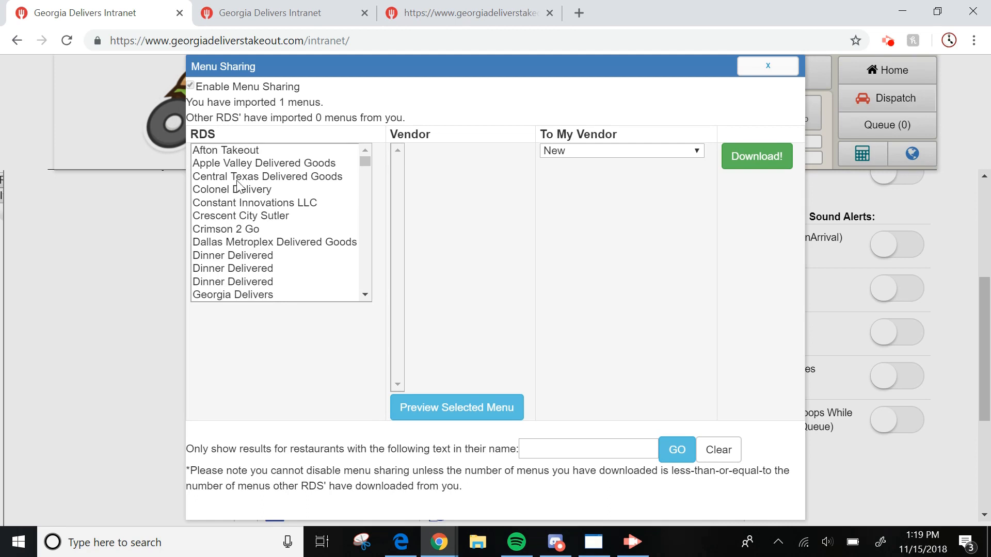
# Step: Choose Georgia Delivers as the RDS to import a menu from
pyautogui.scroll(-3, 261, 240)
pyautogui.click(258, 231)
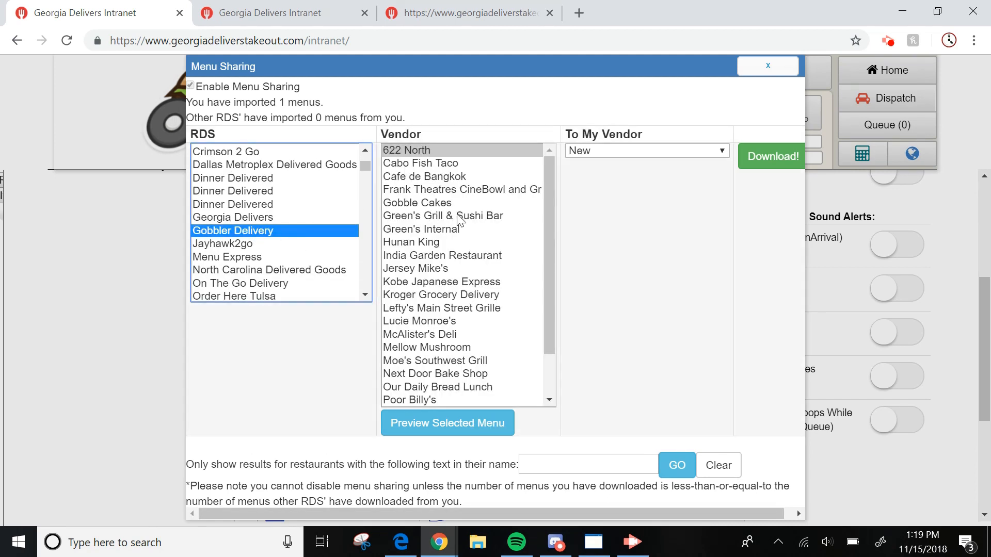
pyautogui.click(239, 217)
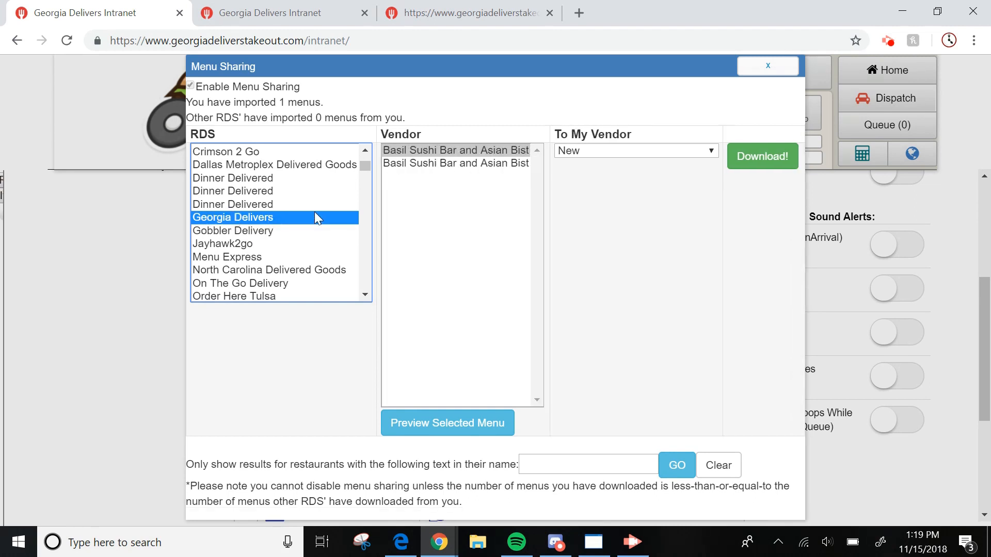
# Step: Preview the menu of the first Basil Sushi Bar and Asian Bist vendor, then select the second vendor with that name
pyautogui.click(423, 166)
pyautogui.click(426, 152)
pyautogui.click(427, 164)
pyautogui.click(429, 151)
pyautogui.click(436, 431)
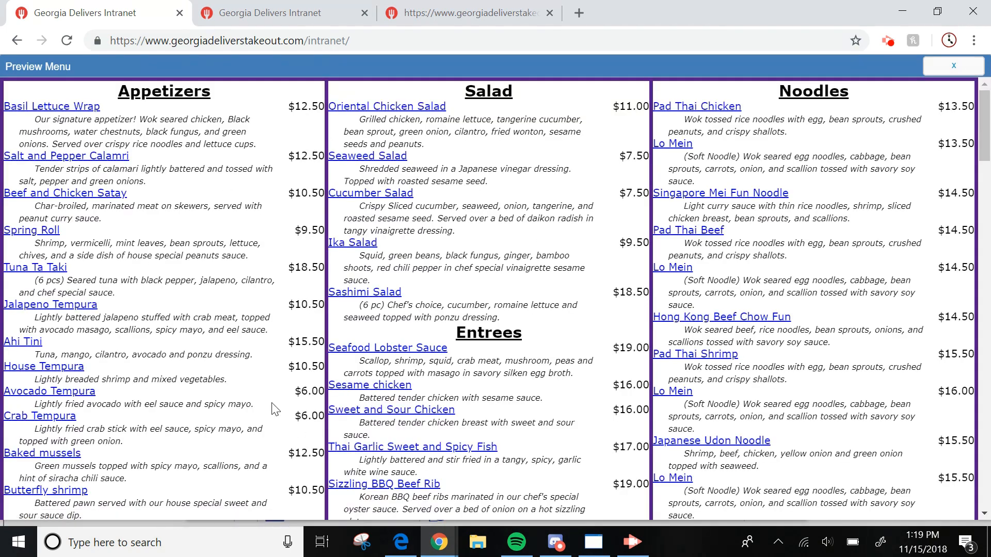
pyautogui.click(952, 66)
pyautogui.click(464, 163)
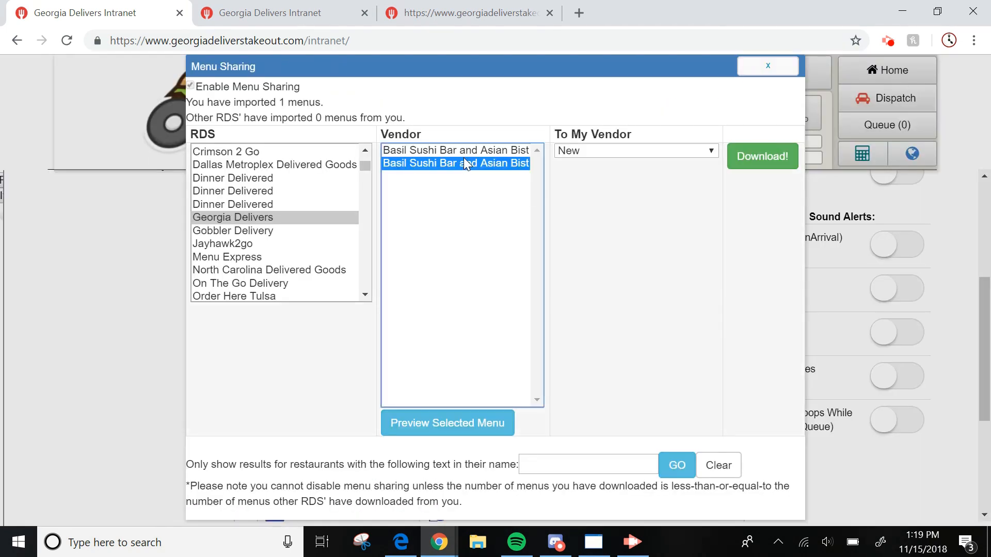
# Step: Preview the menu of the second Basil Sushi Bar and Asian Bist vendor and close the preview
pyautogui.click(467, 426)
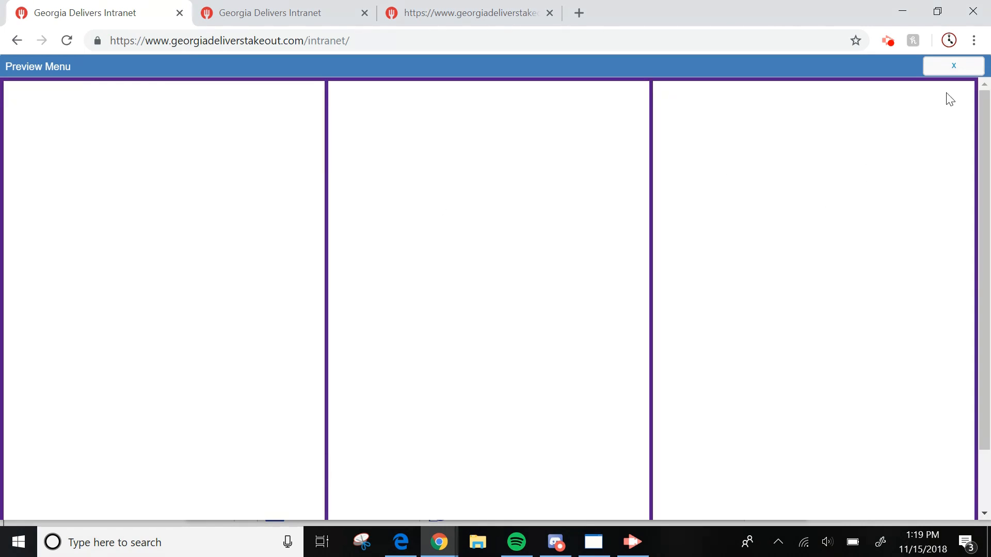
pyautogui.click(953, 65)
# Step: Try to download the first Basil Sushi Bar and Asian Bist menu into the existing second vendor of that name, and close Menu Sharing
pyautogui.click(618, 153)
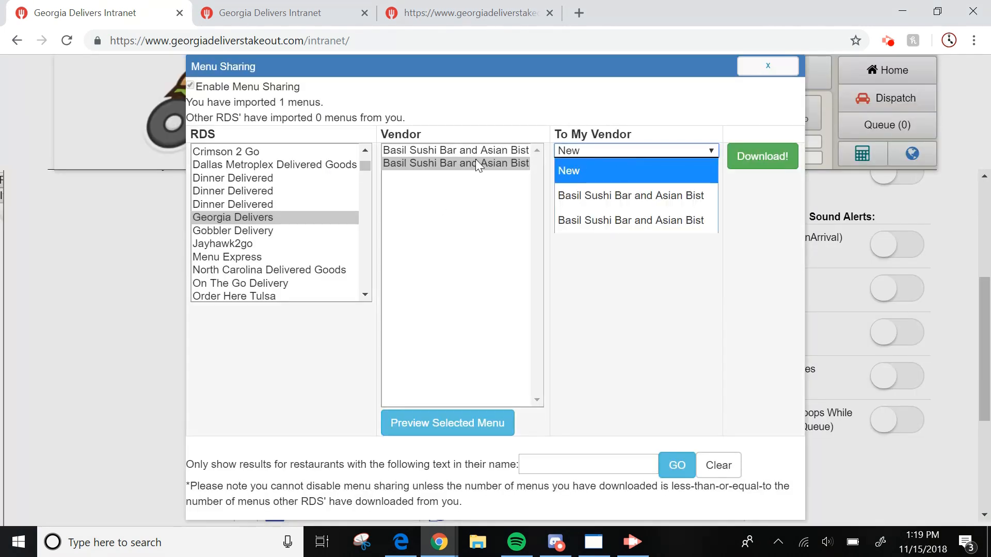
pyautogui.click(481, 150)
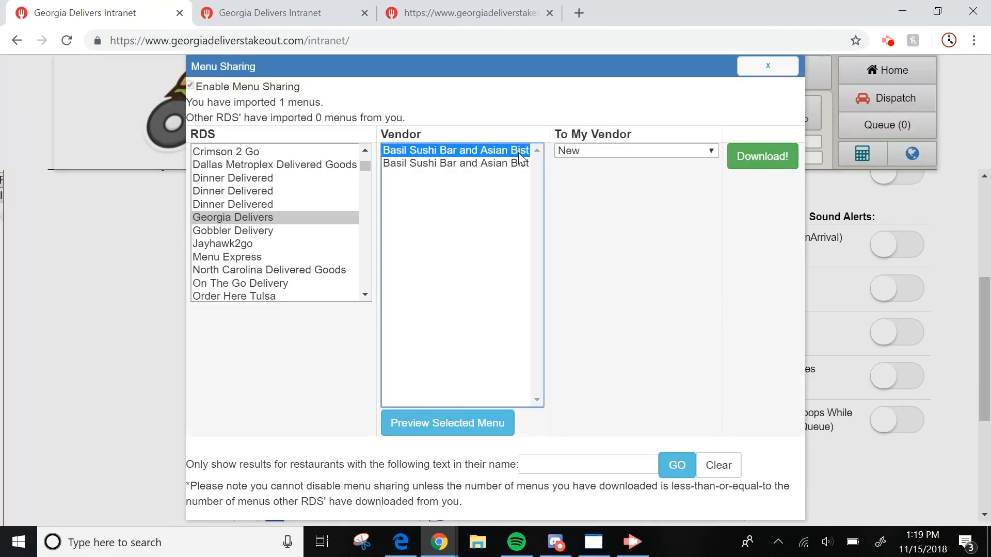
pyautogui.click(601, 152)
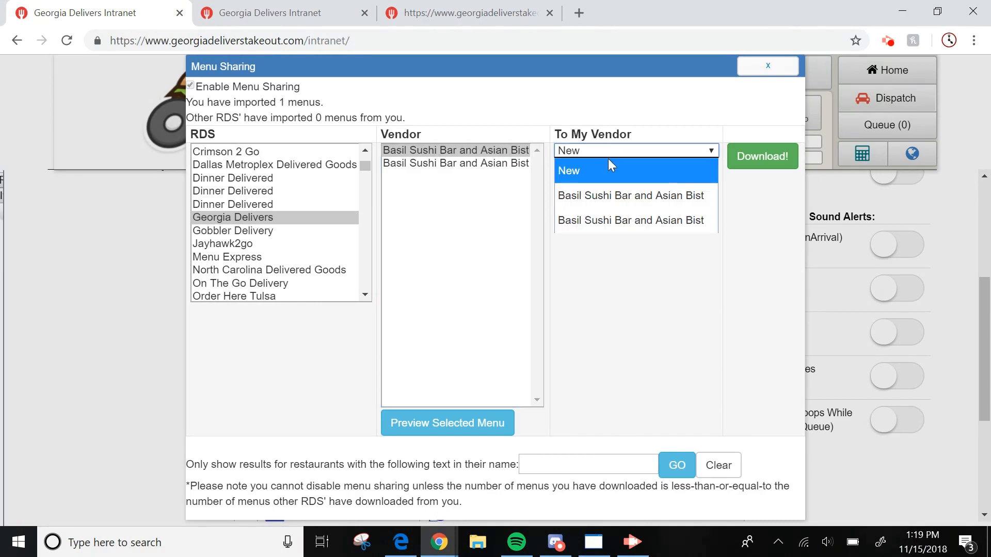
pyautogui.click(628, 225)
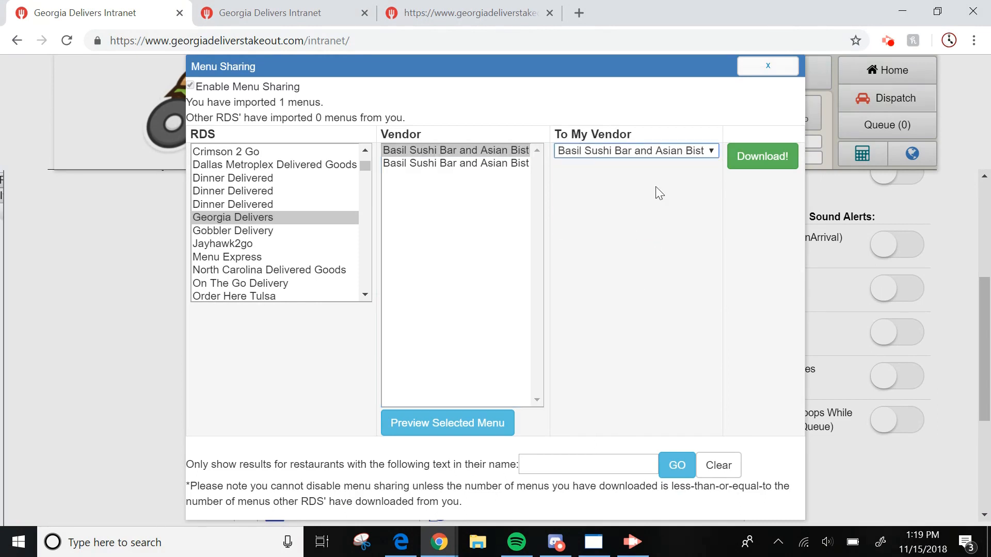
pyautogui.click(763, 155)
pyautogui.click(764, 66)
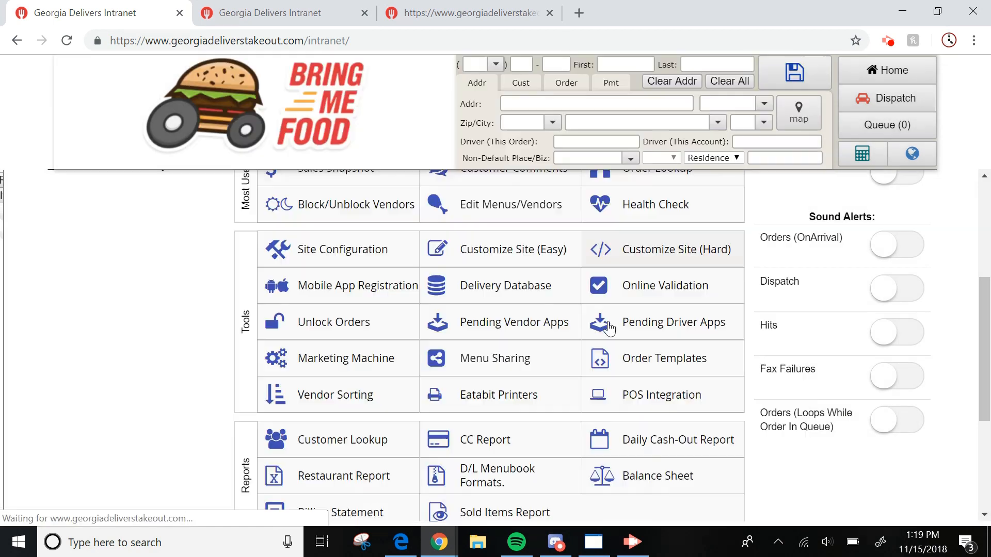
# Step: Load the second Basil Sushi Bar and Asian Bist vendor in Edit Menus/Vendors and check its restaurant profile
pyautogui.click(494, 214)
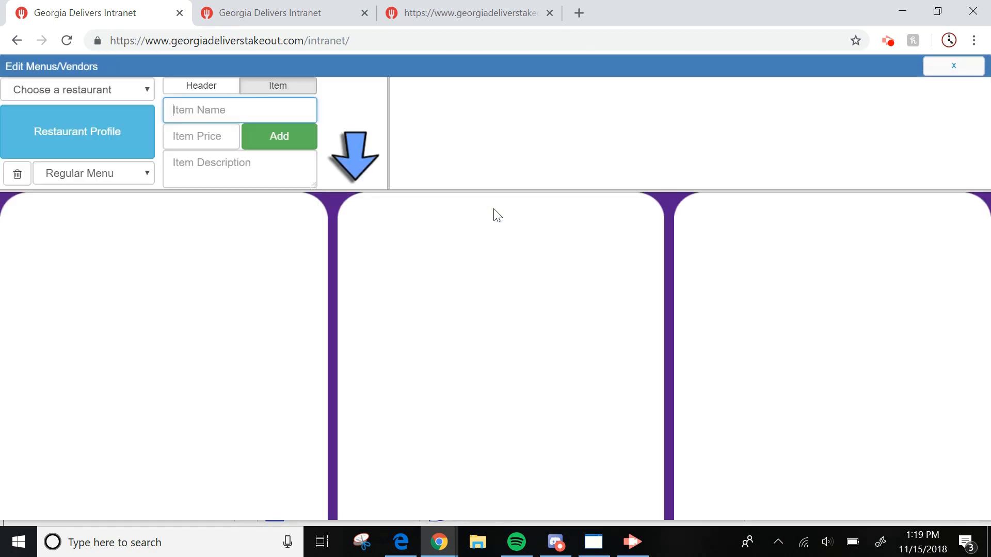
pyautogui.click(68, 95)
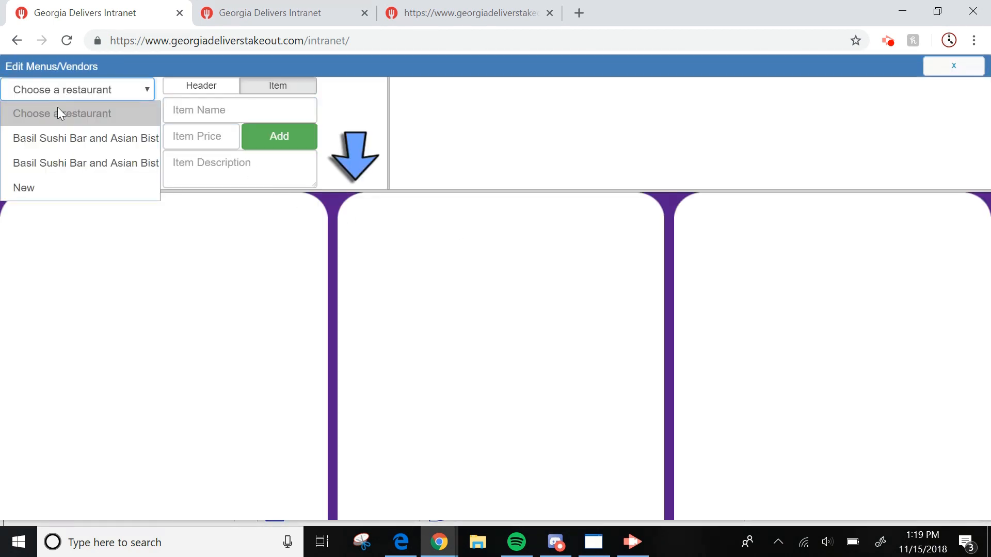
pyautogui.click(76, 147)
pyautogui.click(77, 89)
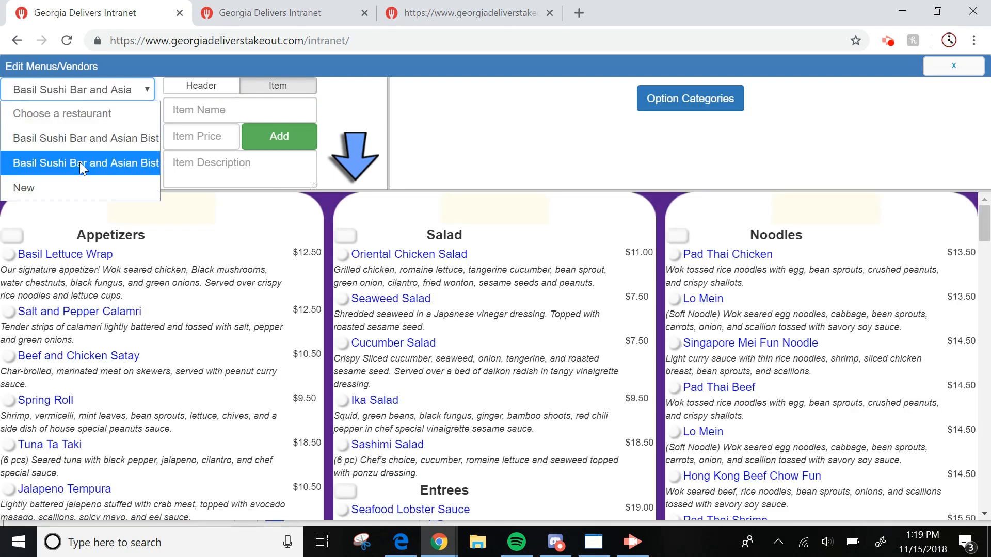
pyautogui.click(80, 162)
pyautogui.click(80, 133)
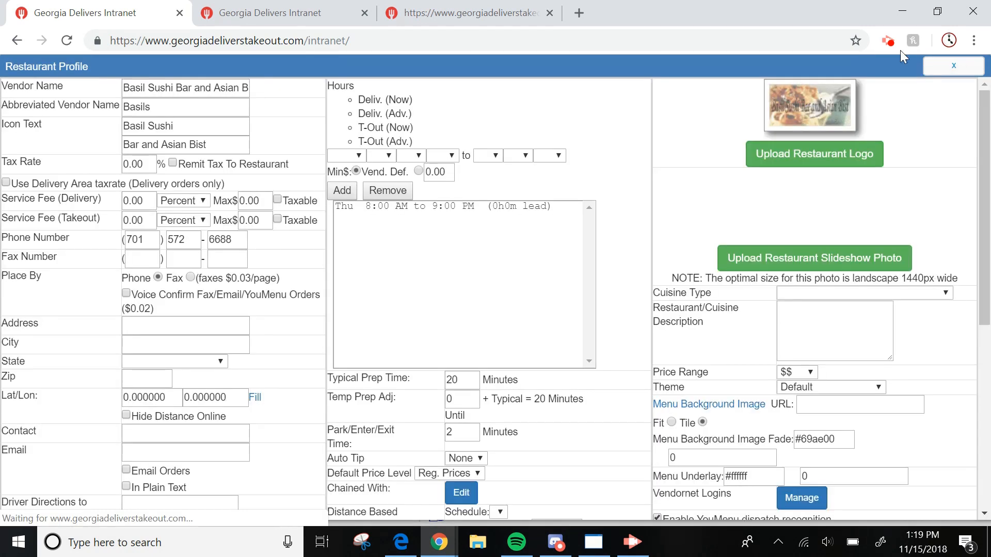
pyautogui.click(953, 65)
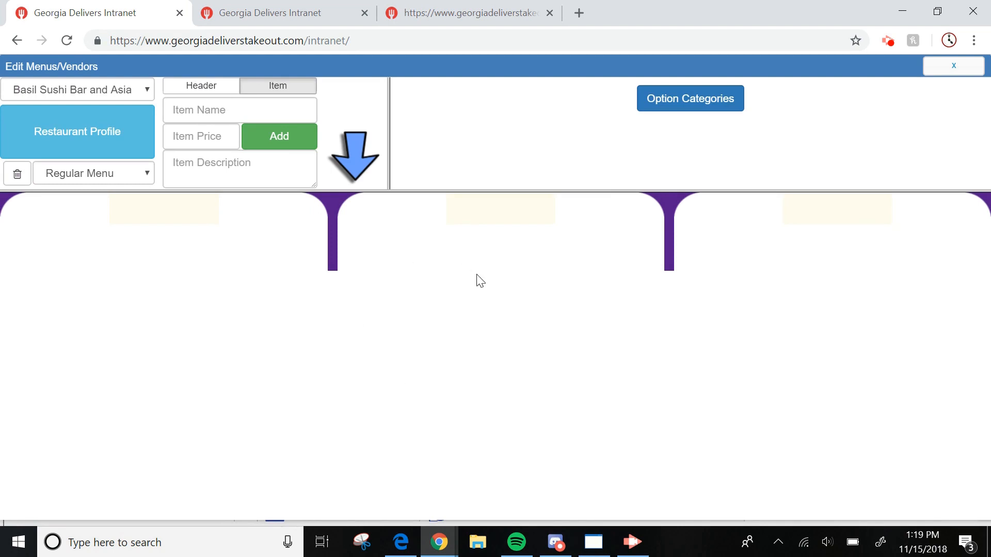
# Step: Review the public Basil Sushi Bar and Asian Bist menu page from Appetizers down to the Lunch Specials section
pyautogui.click(473, 7)
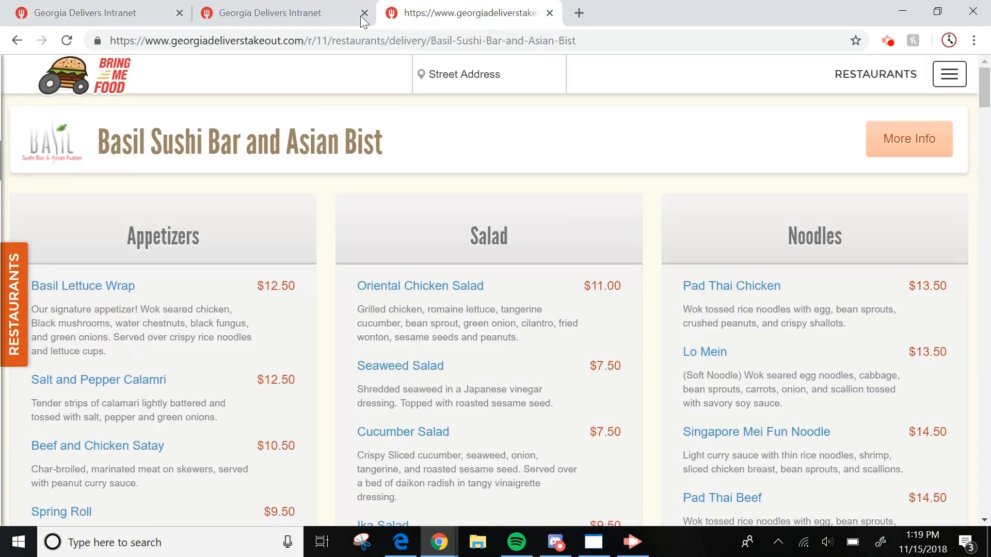
pyautogui.scroll(-3, 516, 191)
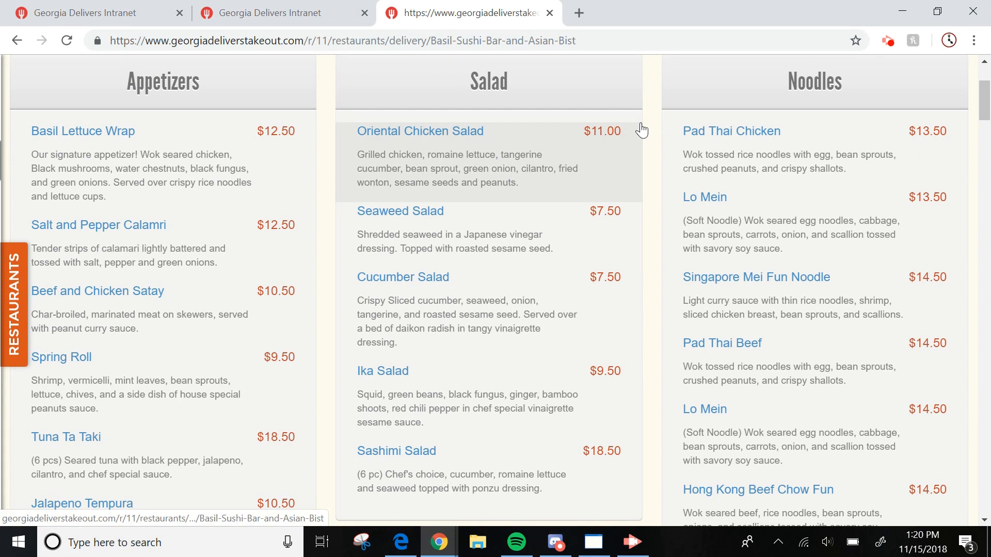
pyautogui.scroll(-2, 655, 132)
pyautogui.scroll(-10, 655, 134)
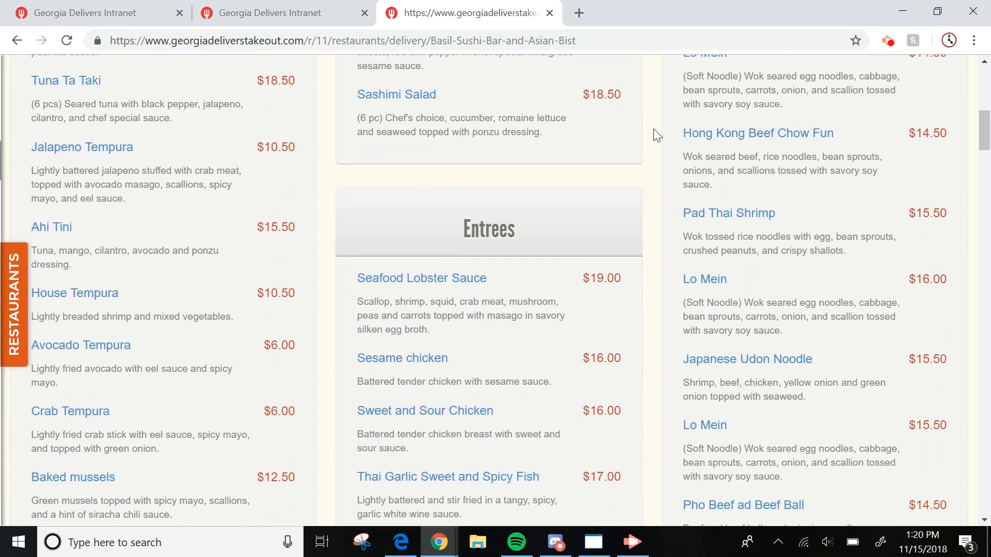
pyautogui.scroll(-8, 655, 137)
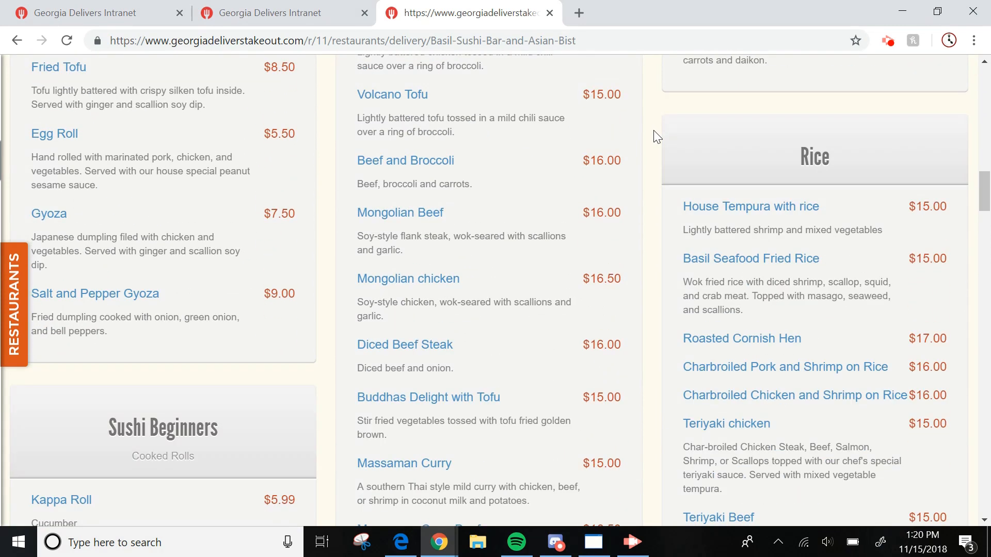
pyautogui.scroll(-4, 655, 136)
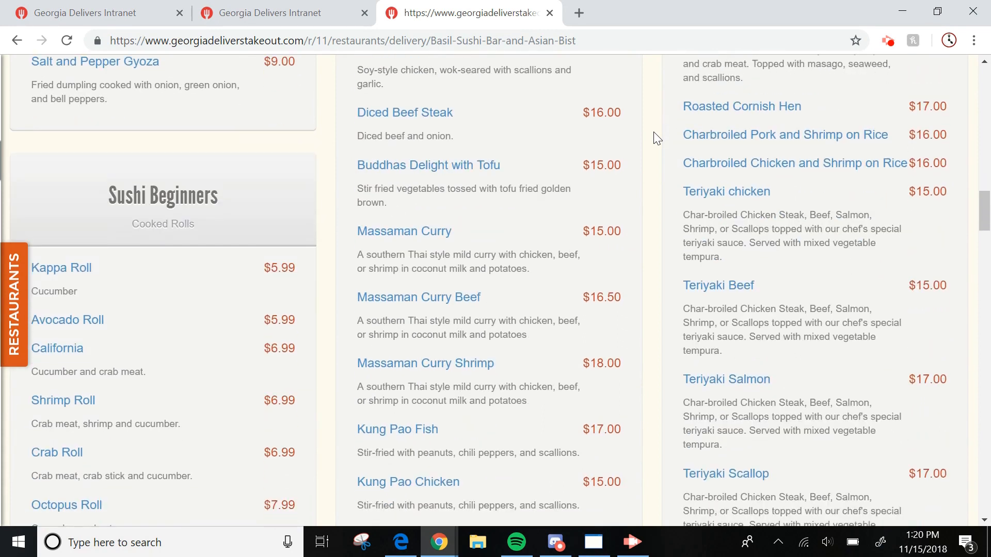
pyautogui.scroll(-3, 656, 139)
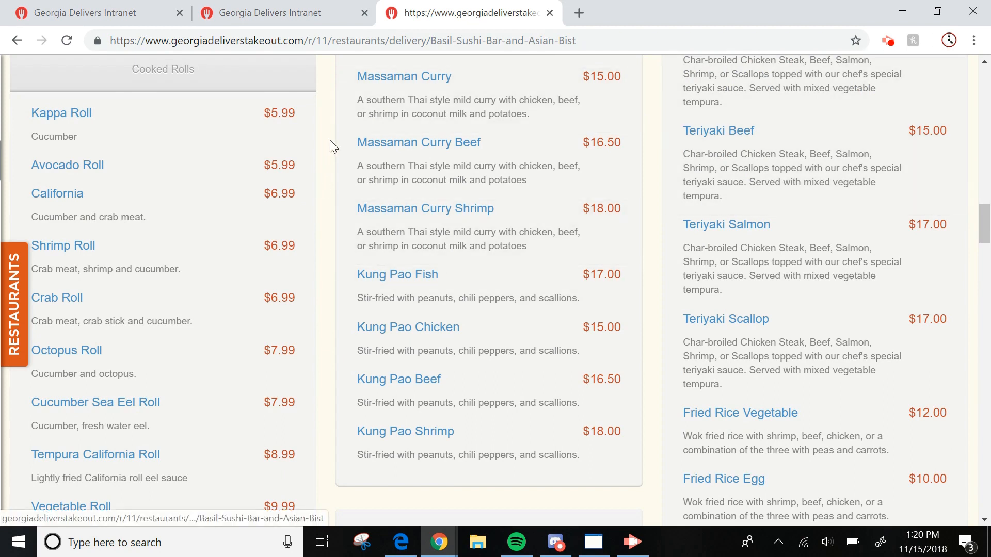
pyautogui.scroll(2, 332, 149)
pyautogui.scroll(-8, 332, 150)
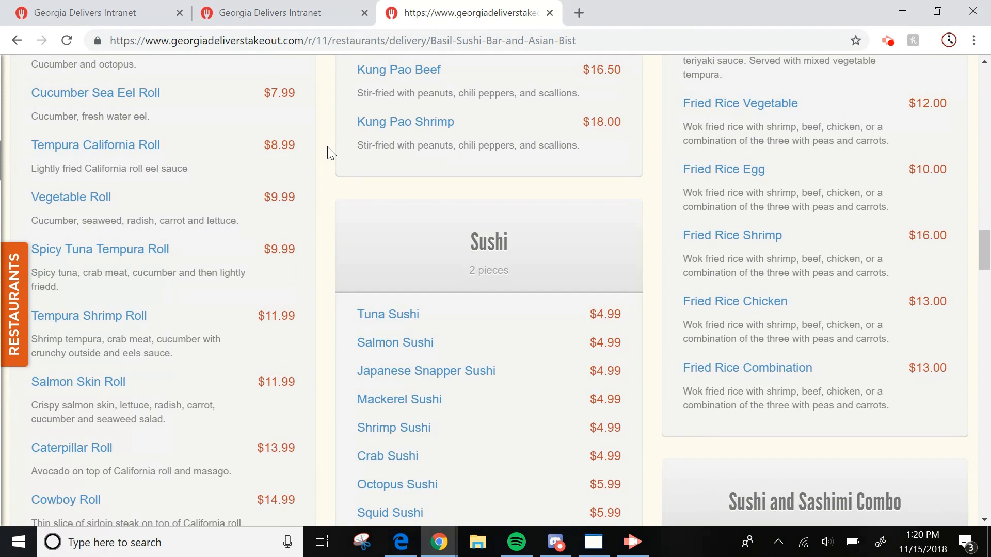
pyautogui.scroll(-8, 331, 153)
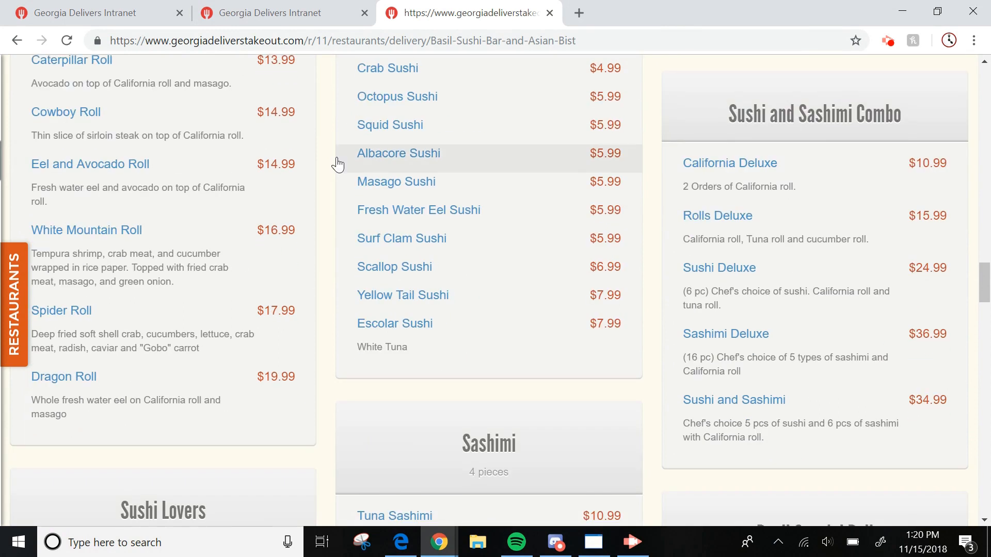
pyautogui.scroll(-8, 338, 164)
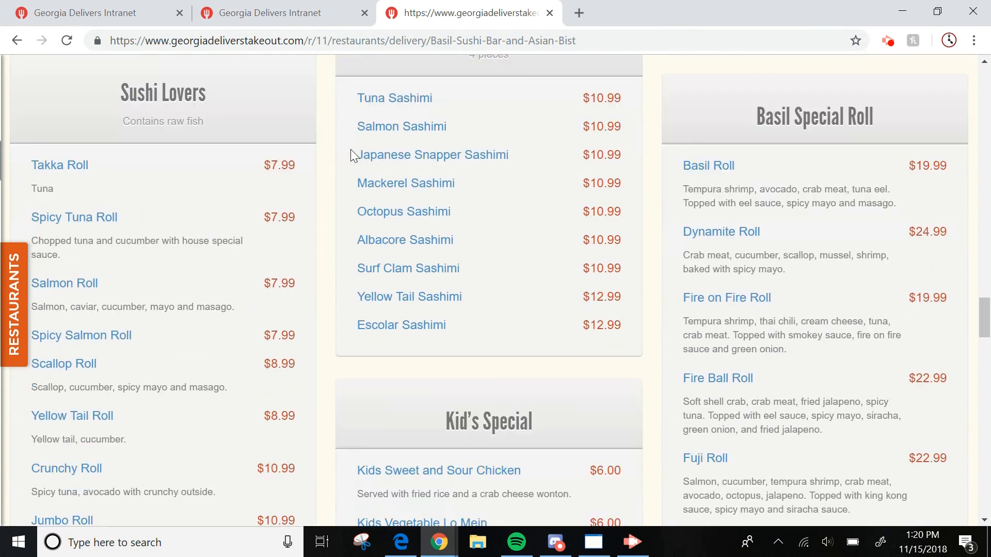
pyautogui.scroll(-13, 351, 150)
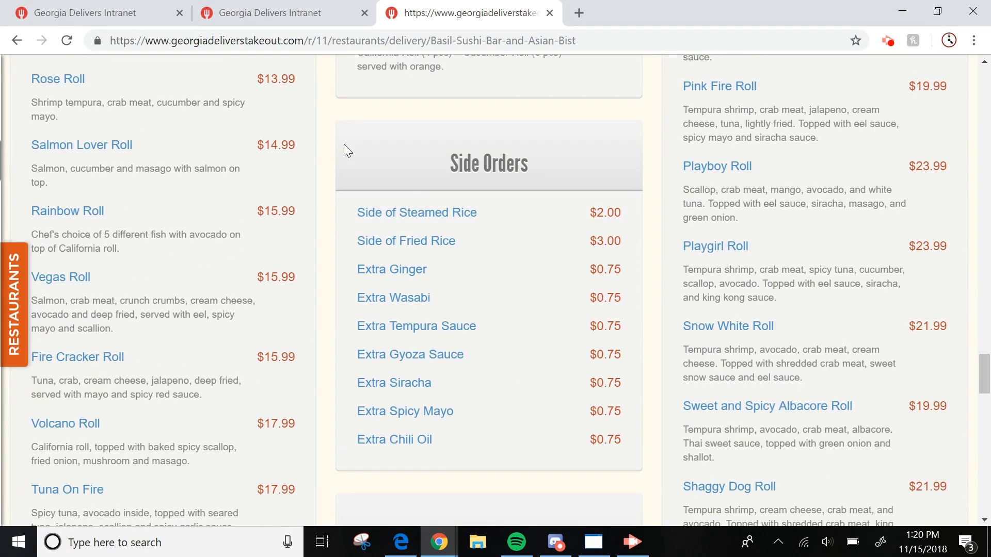
pyautogui.scroll(-6, 330, 163)
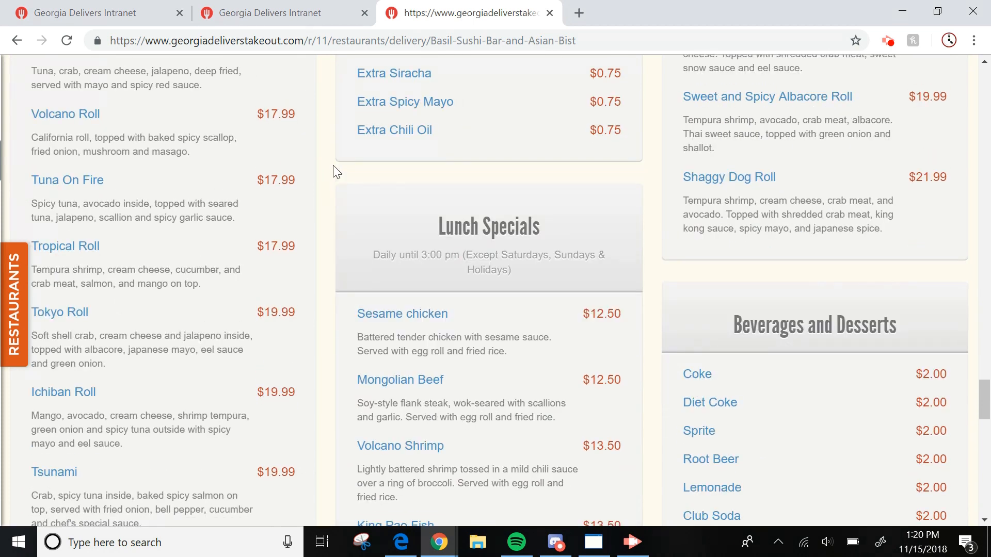
pyautogui.scroll(-3, 325, 162)
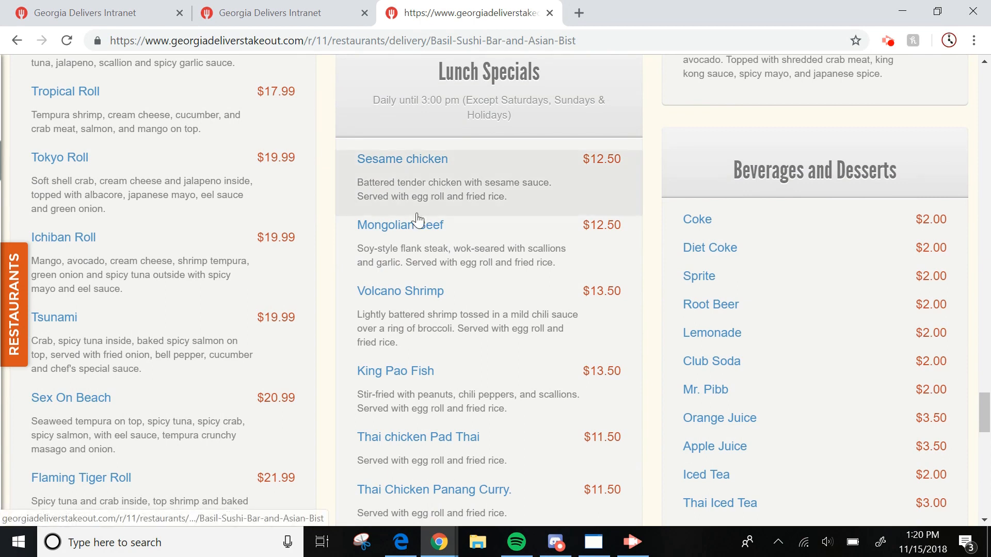
# Step: Examine the time restriction and the items of the Lunch Specials section on the public menu page
pyautogui.scroll(2, 417, 217)
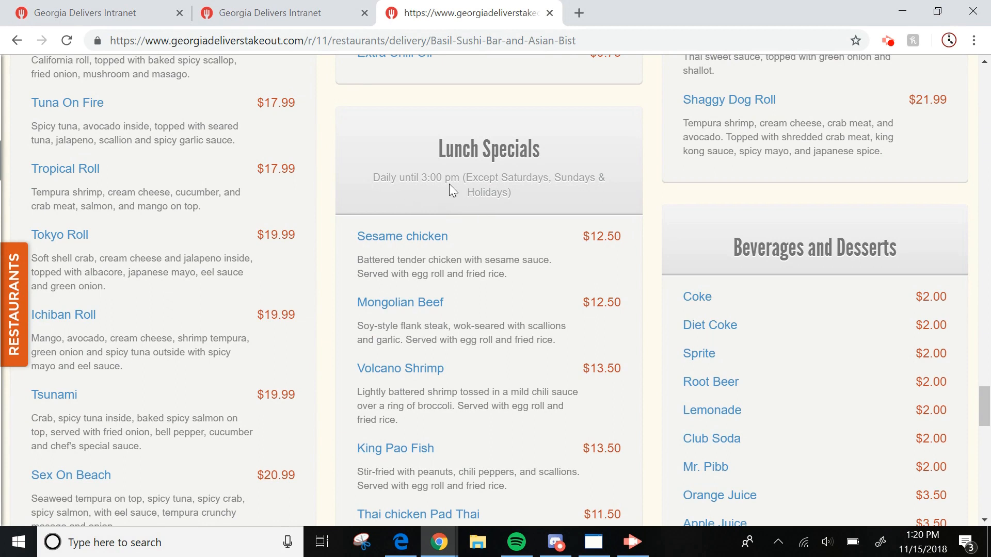
pyautogui.scroll(-5, 449, 184)
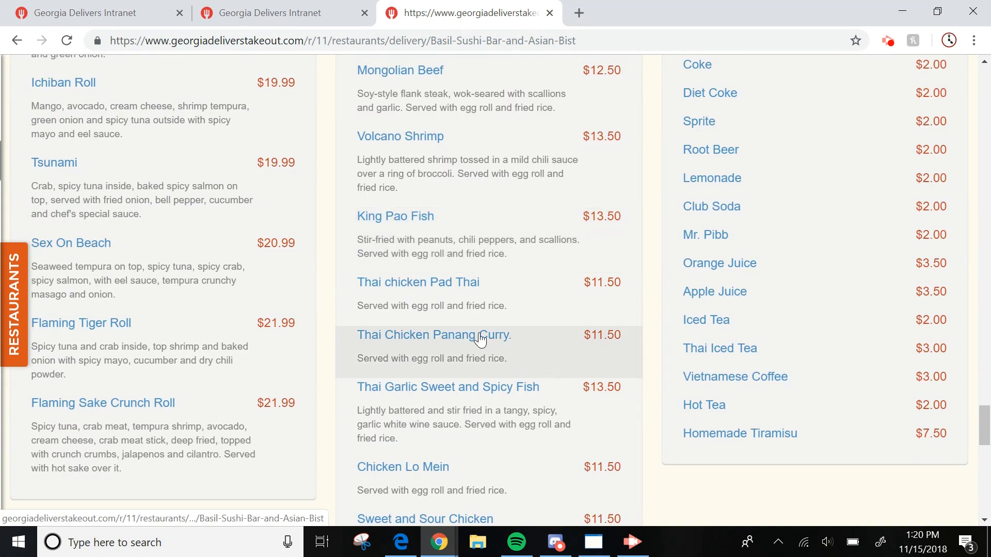
pyautogui.scroll(-15, 480, 338)
pyautogui.scroll(10, 414, 217)
pyautogui.scroll(8, 452, 243)
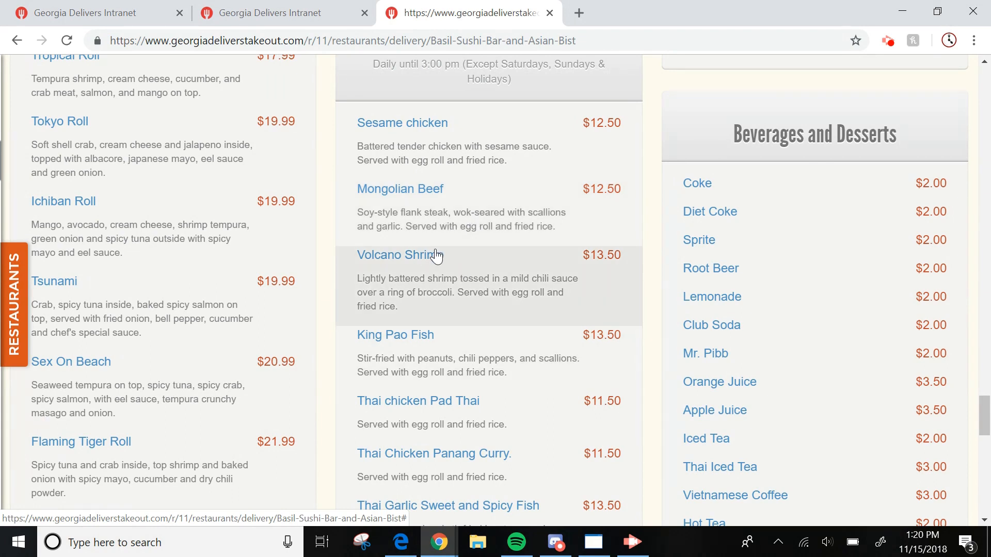
pyautogui.scroll(3, 496, 336)
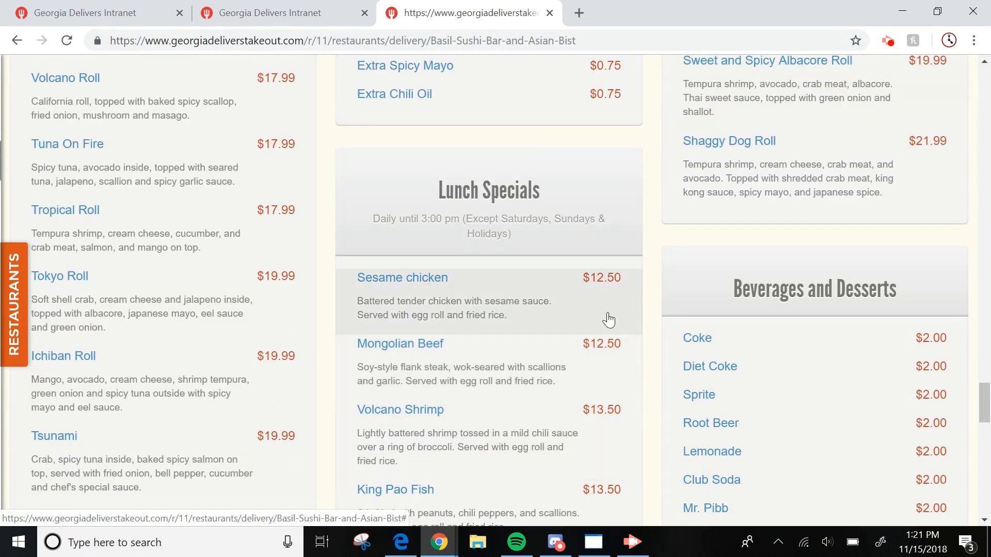
pyautogui.scroll(-3, 568, 323)
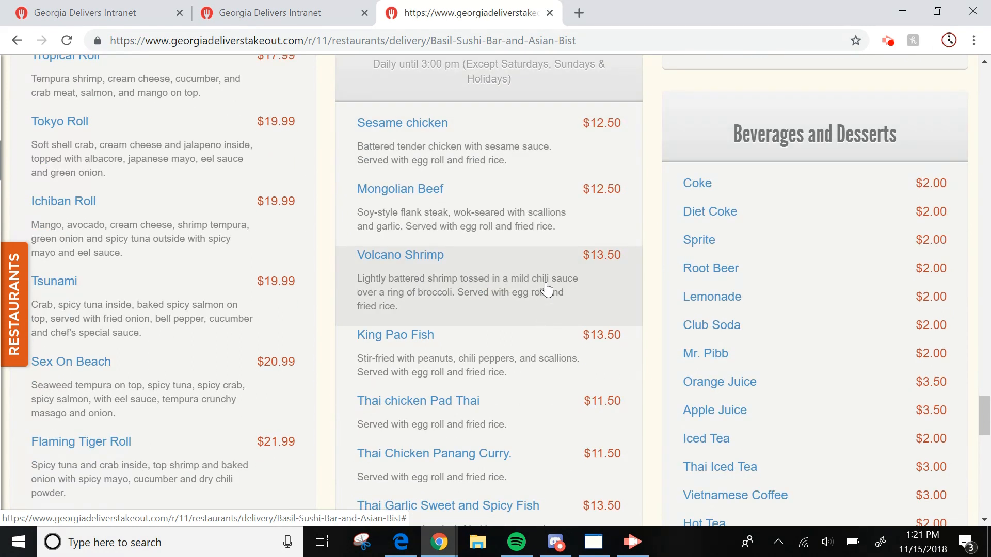
pyautogui.scroll(-2, 513, 290)
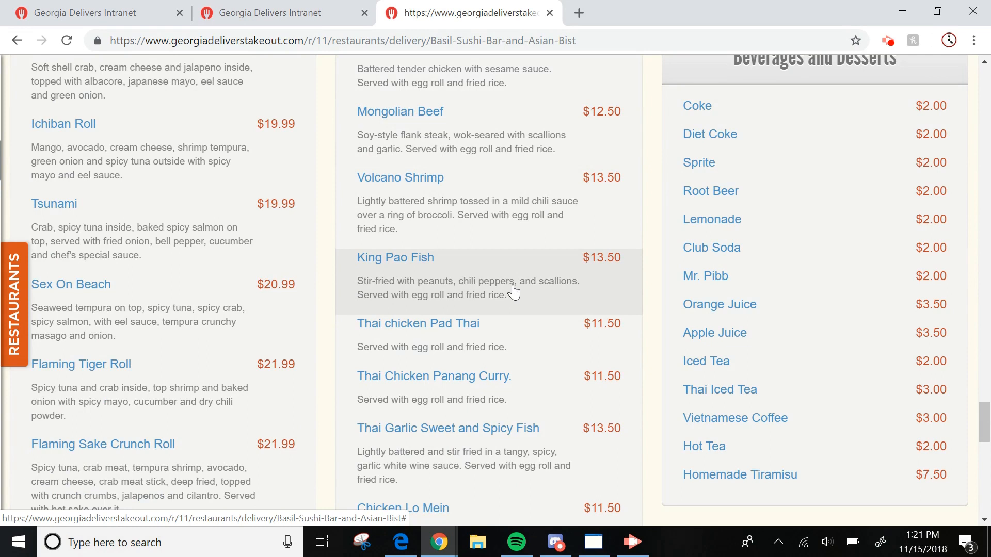
pyautogui.scroll(-3, 513, 292)
# Step: Try to open the Chicken Lo Mein lunch special for ordering twice, dismissing the dialog each time
pyautogui.click(491, 380)
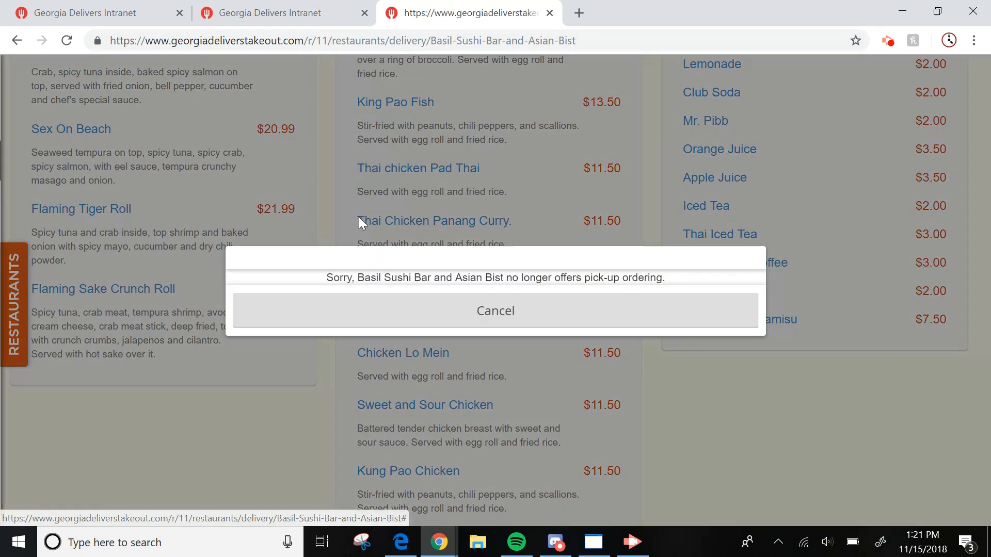
pyautogui.click(480, 315)
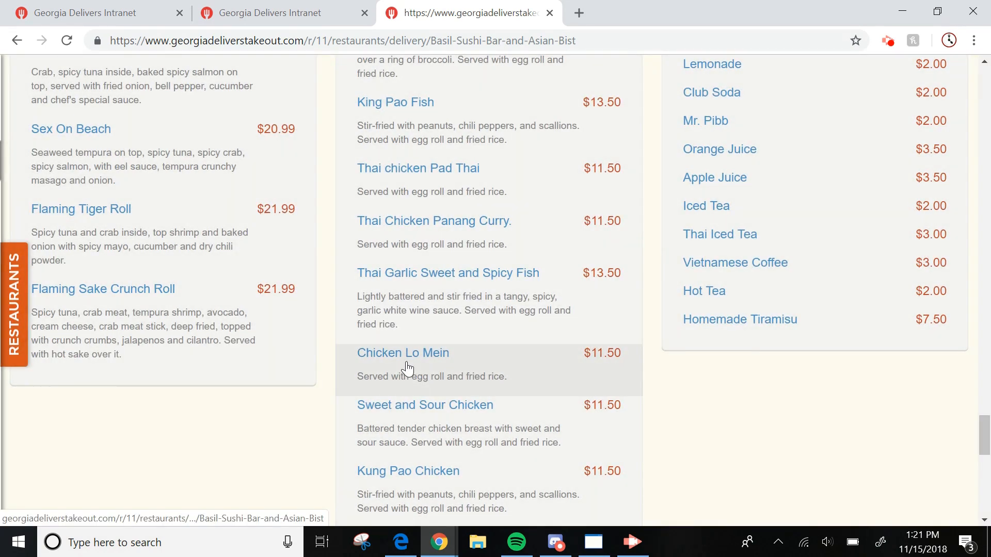
pyautogui.click(422, 372)
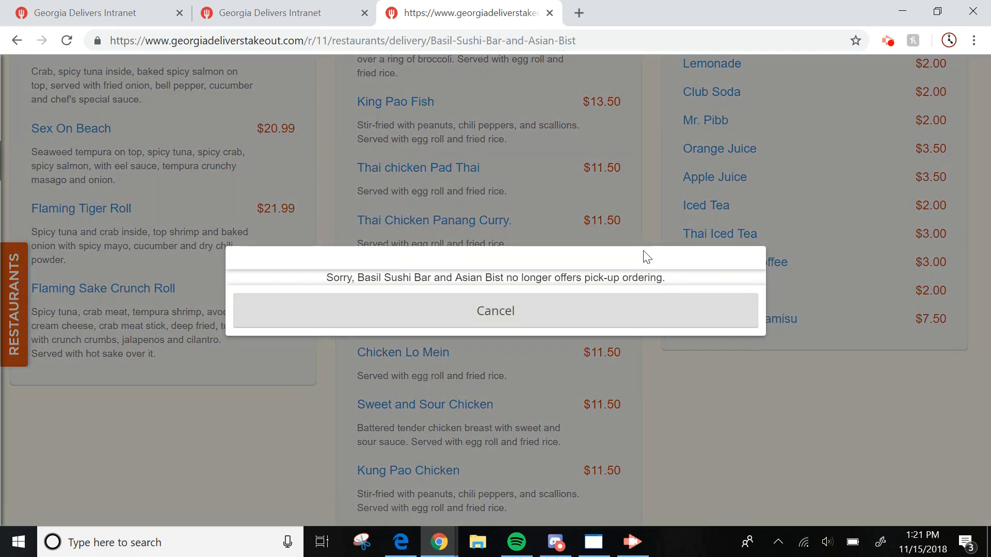
pyautogui.click(584, 324)
# Step: Return to the second vendor's empty menu in Edit Menus/Vendors and add a header named Lunch Specials
pyautogui.click(170, 12)
pyautogui.click(198, 86)
pyautogui.click(206, 110)
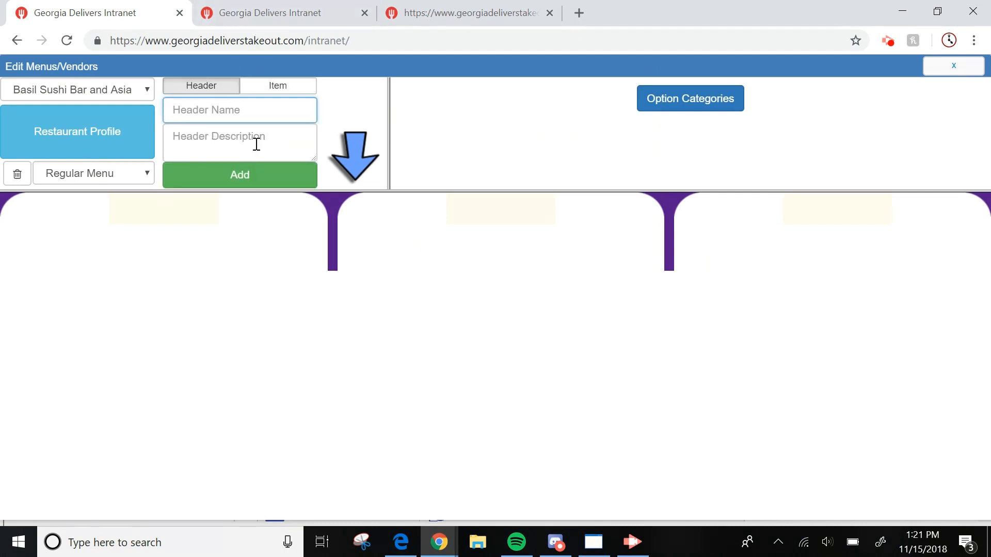
pyautogui.write('Lunch Specials')
pyautogui.click(255, 171)
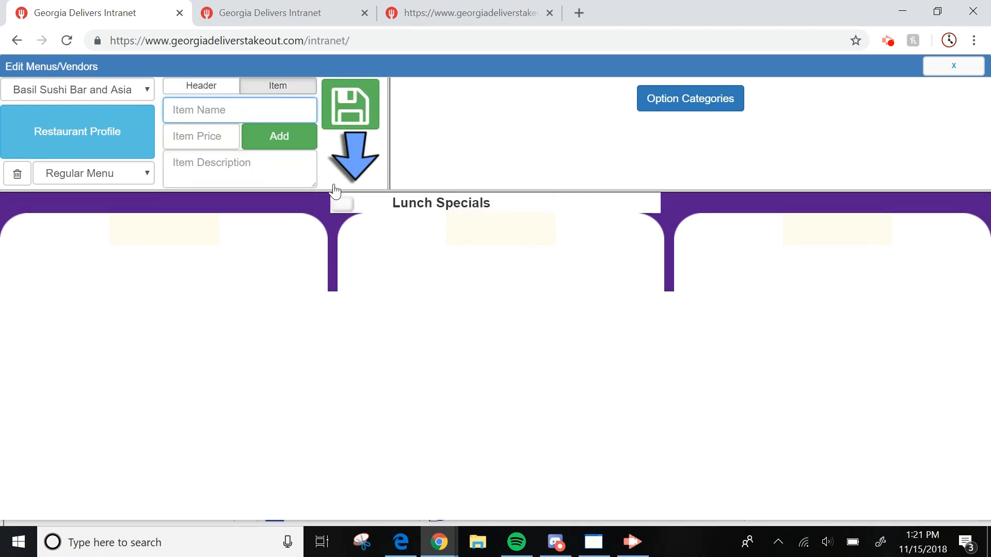
# Step: Start a new menu item named Chicken Lo Mein with the price 11.50, consulting the public Basil Sushi Bar menu page
pyautogui.click(264, 12)
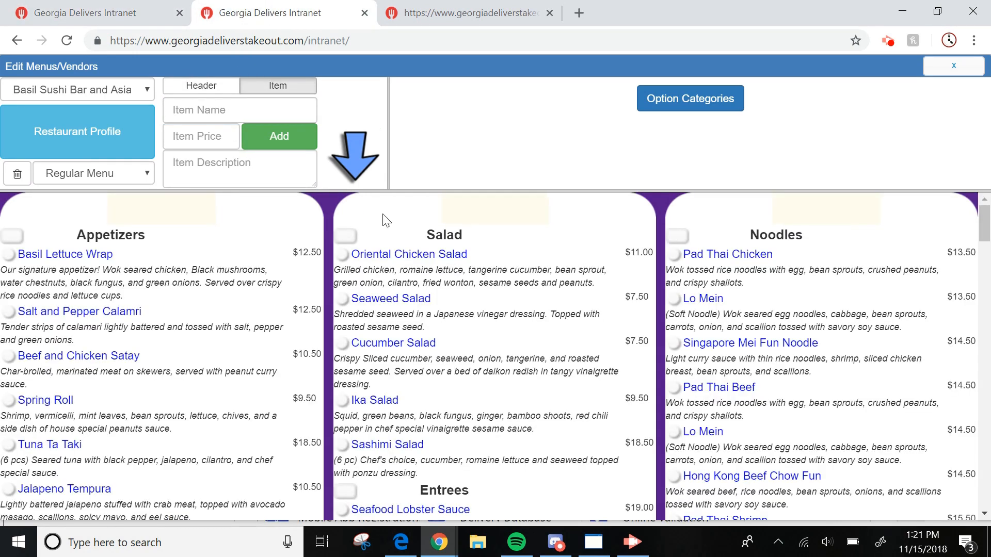
pyautogui.moveTo(459, 8); pyautogui.dragTo(312, 7)
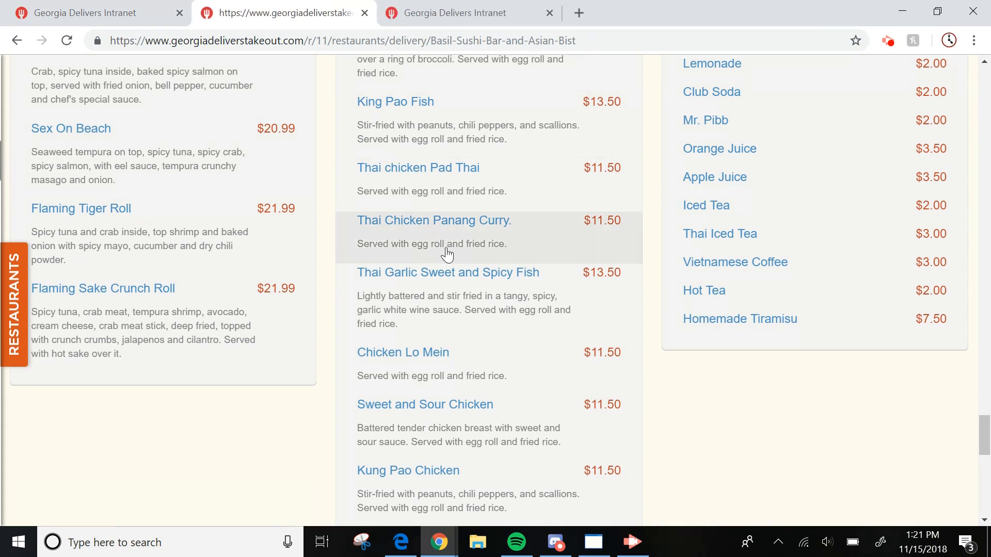
pyautogui.click(91, 6)
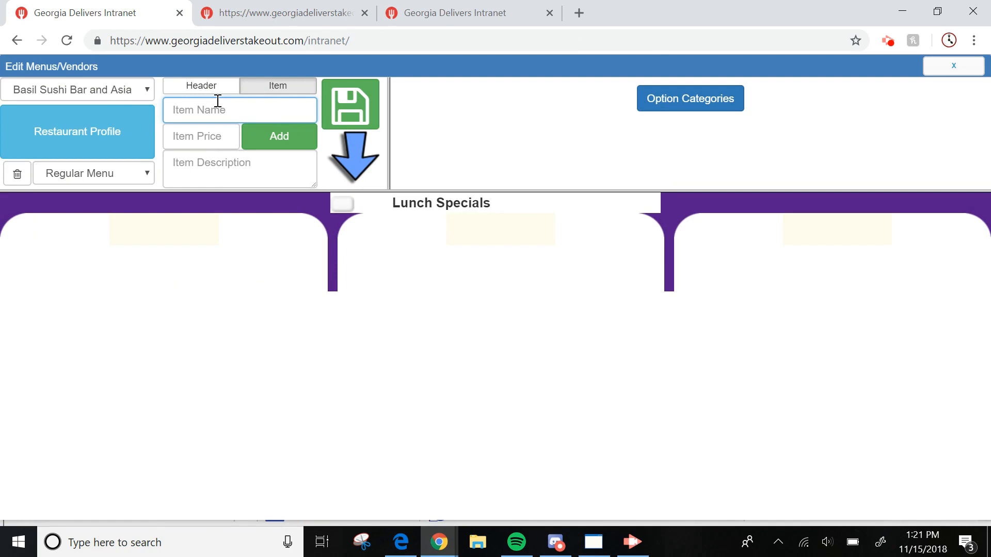
pyautogui.write('Chicken Lo Mein')
pyautogui.click(356, 8)
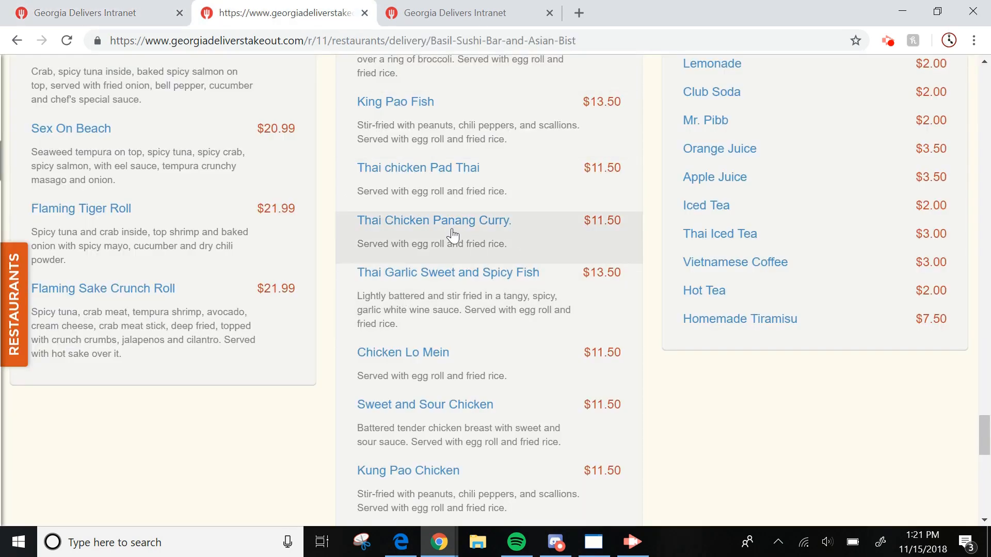
pyautogui.click(120, 6)
pyautogui.click(216, 125)
pyautogui.write('11.50')
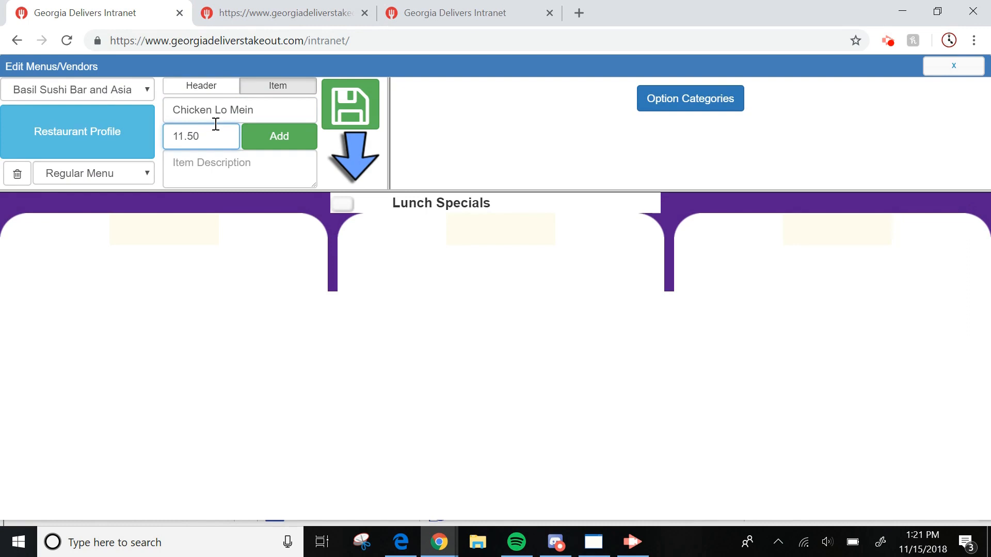
# Step: Add the Chicken Lo Mein item with description "Served with Egg Roll & Fried Rice" and place the Lunch Specials section in the menu's middle column
pyautogui.click(255, 9)
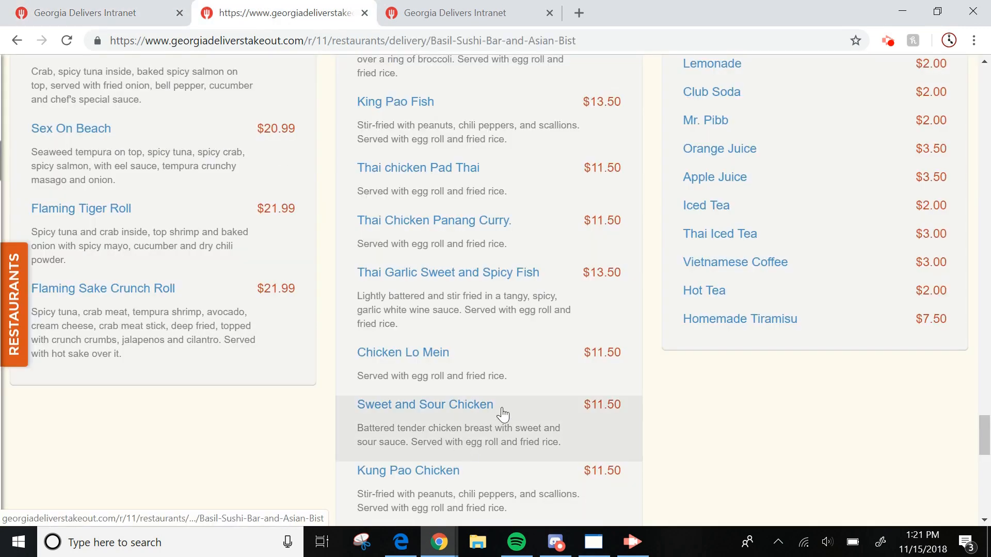
pyautogui.moveTo(509, 378); pyautogui.dragTo(401, 376)
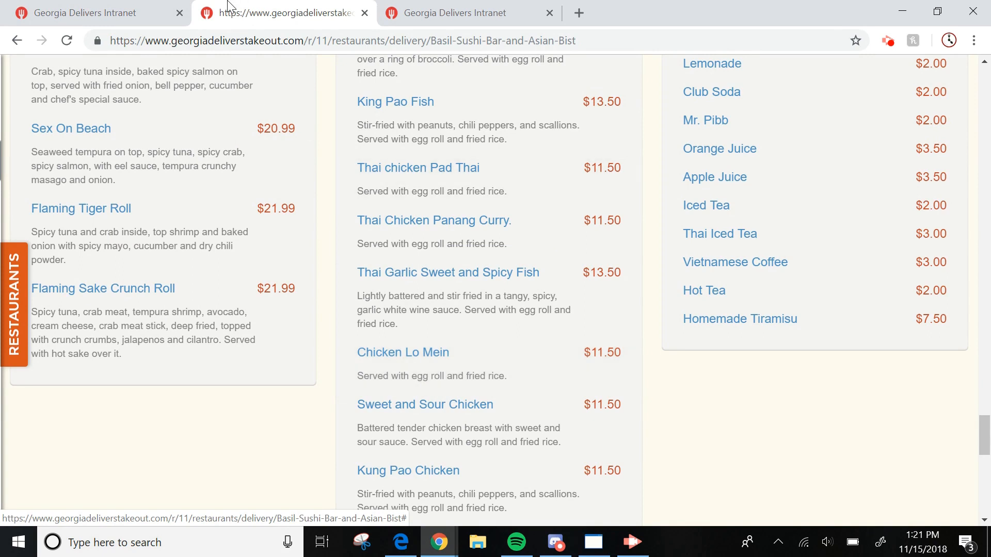
pyautogui.click(116, 18)
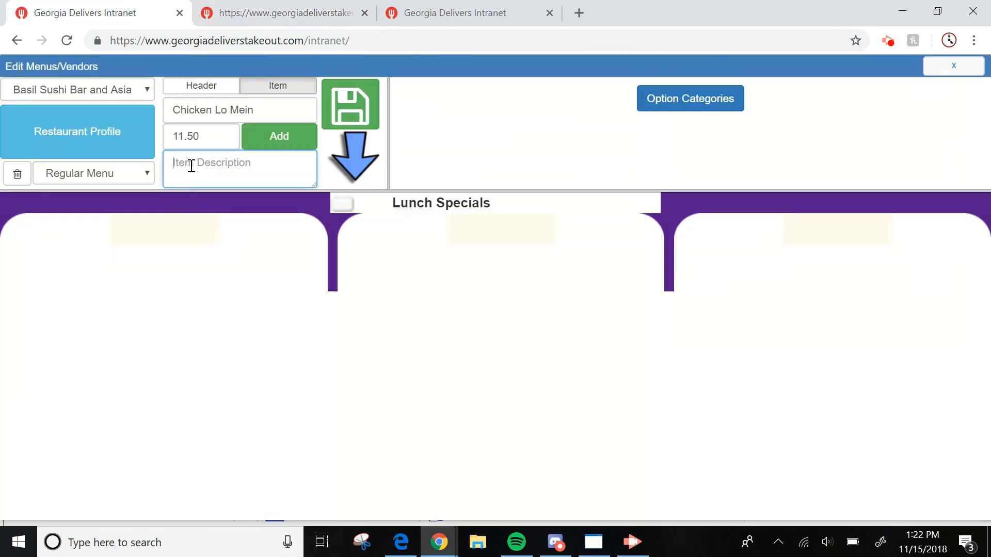
pyautogui.write('Served with Egg')
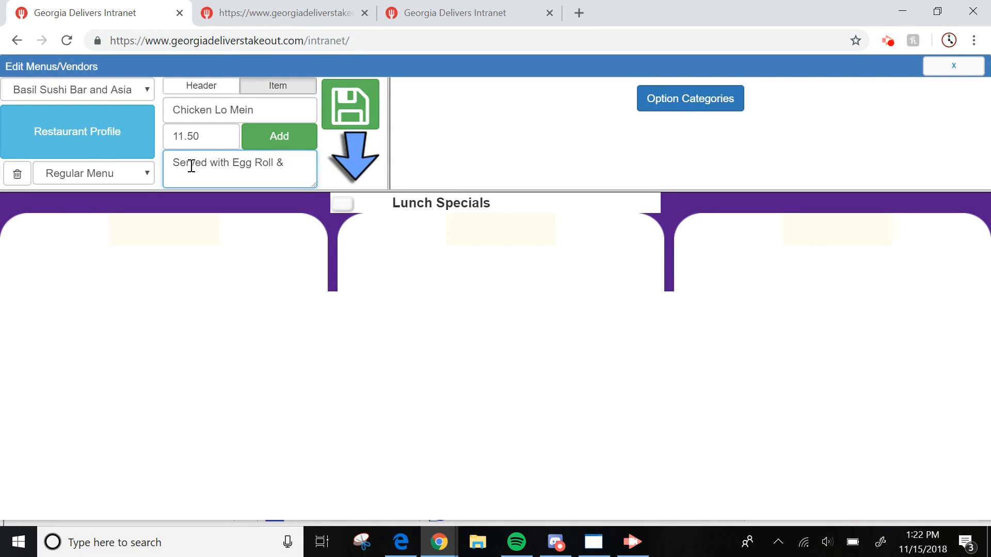
pyautogui.write('Roll & Fried Ric')
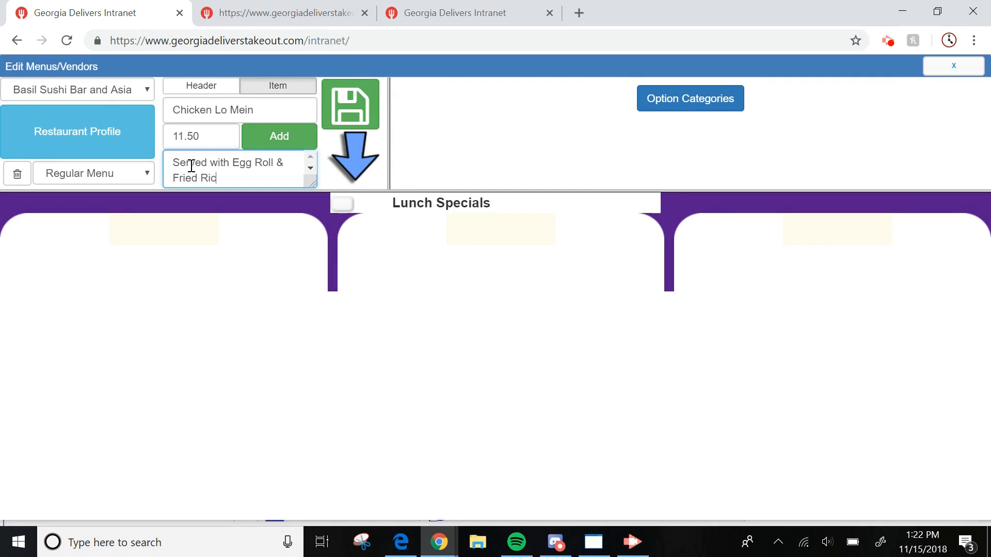
pyautogui.write('e')
pyautogui.click(304, 145)
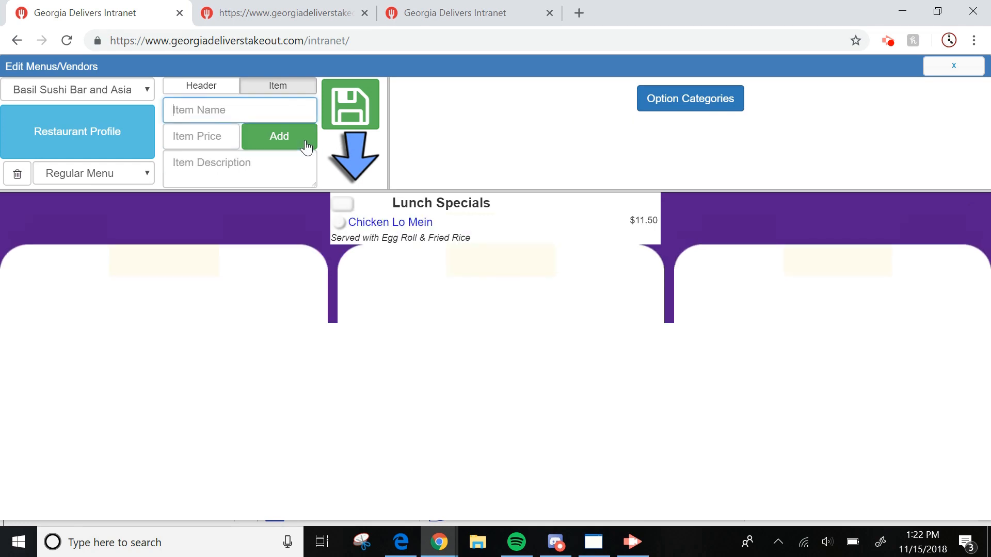
pyautogui.moveTo(345, 204); pyautogui.dragTo(483, 261)
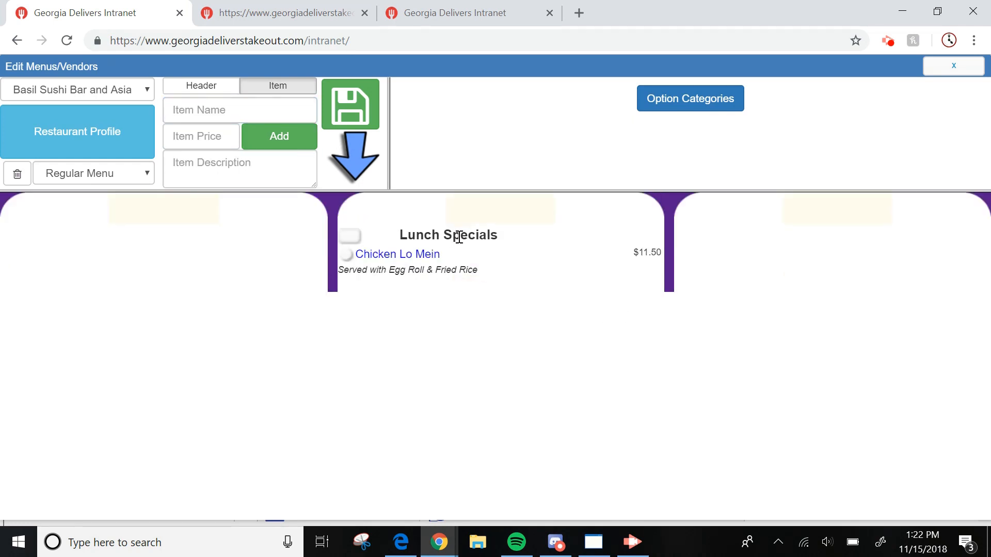
# Step: Look through the public Basil Sushi Bar menu from Lunch Specials back up to the Entrees section, comparing it with the new menu
pyautogui.click(205, 10)
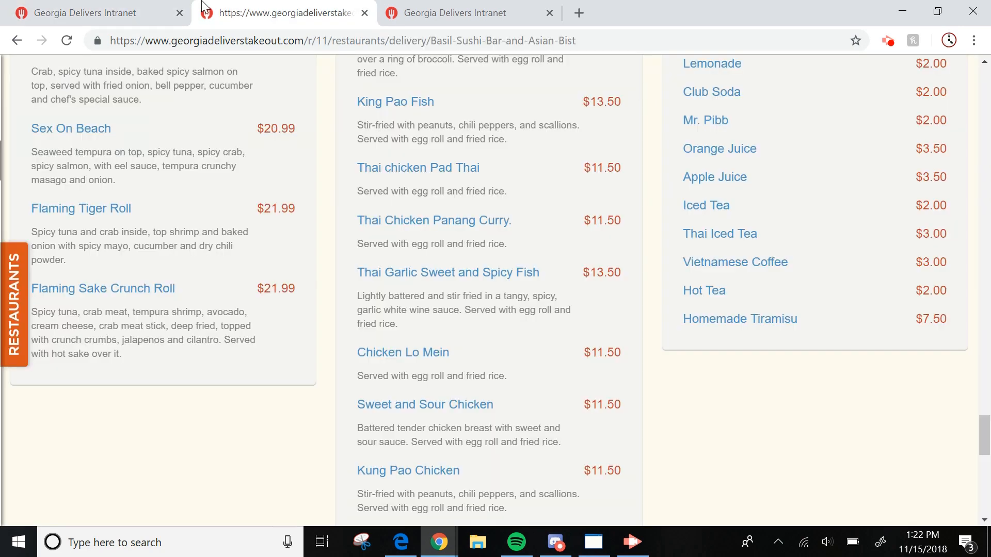
pyautogui.click(155, 10)
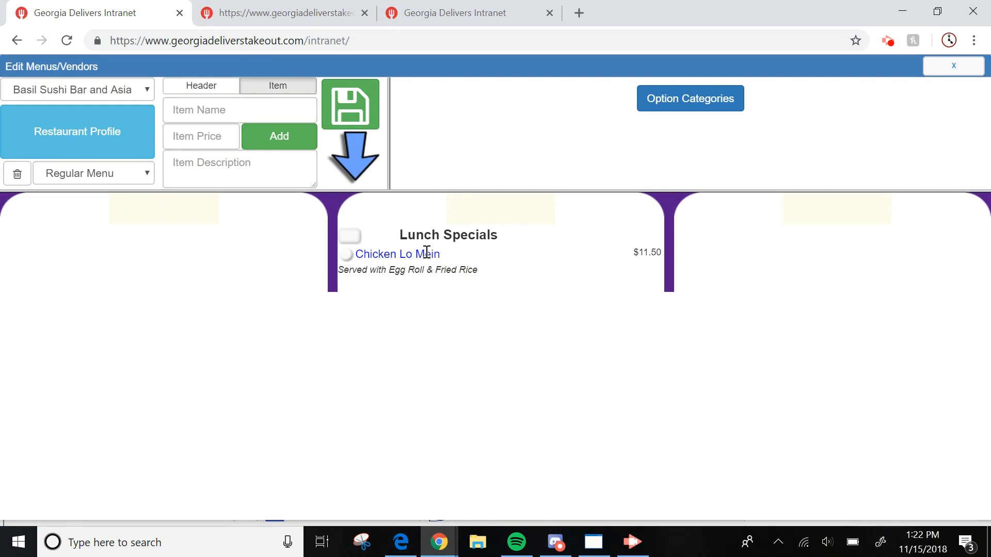
pyautogui.click(273, 12)
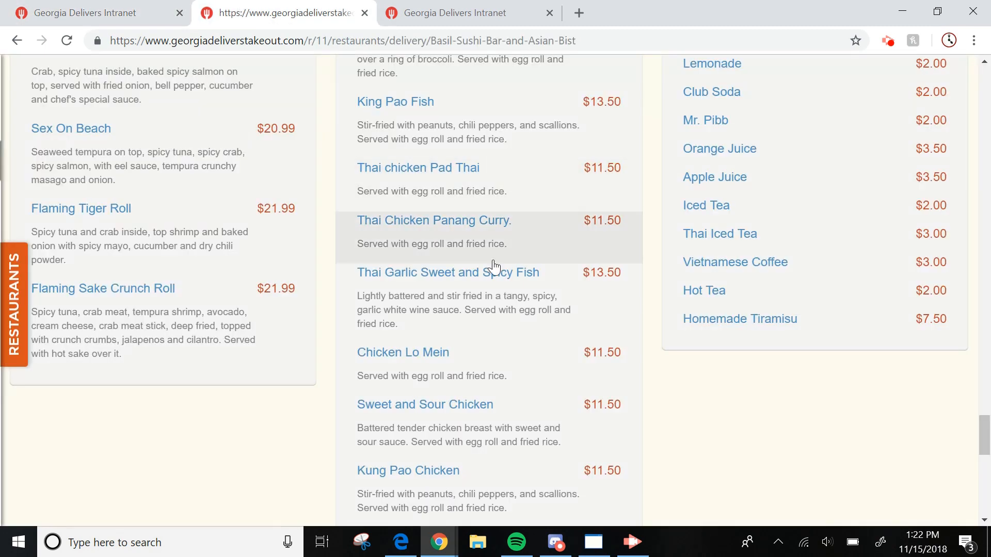
pyautogui.scroll(10, 490, 266)
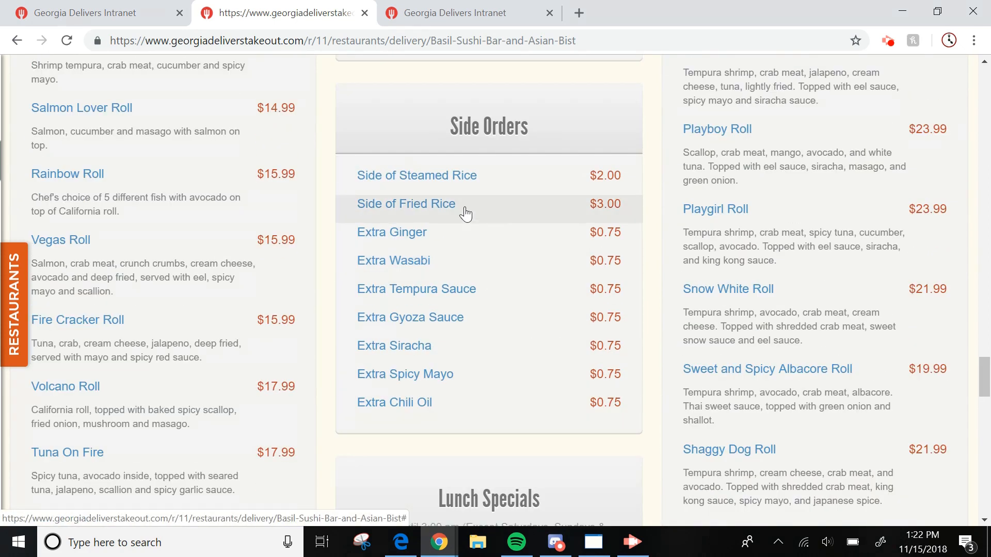
pyautogui.scroll(9, 417, 153)
pyautogui.scroll(3, 417, 152)
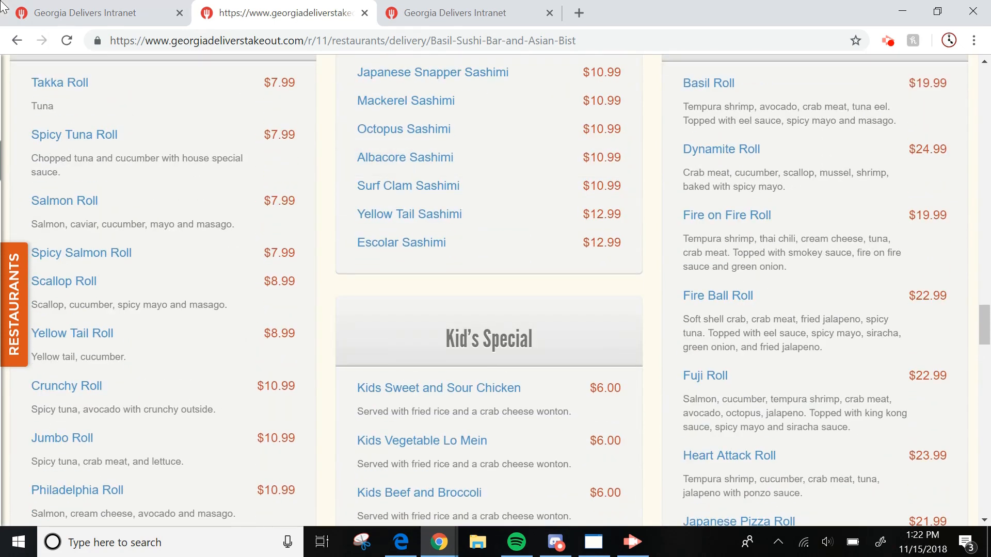
pyautogui.hotkey('ctrl', 'pageup')
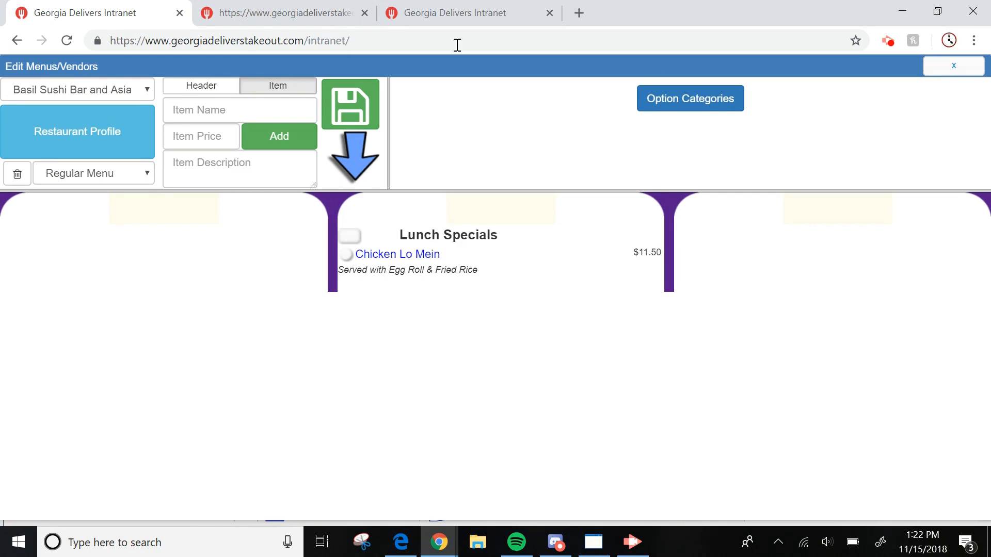
pyautogui.click(335, 8)
pyautogui.scroll(4, 462, 290)
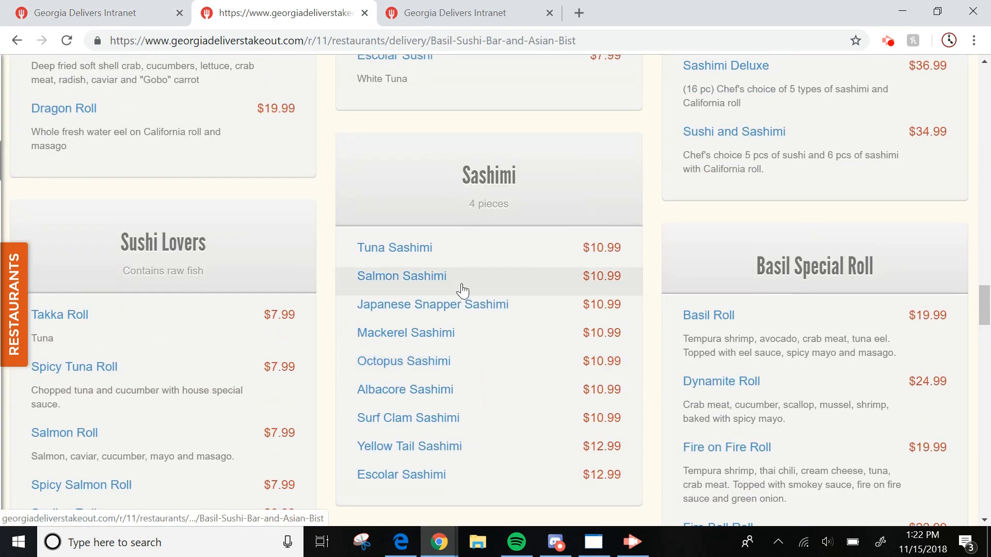
pyautogui.scroll(10, 462, 289)
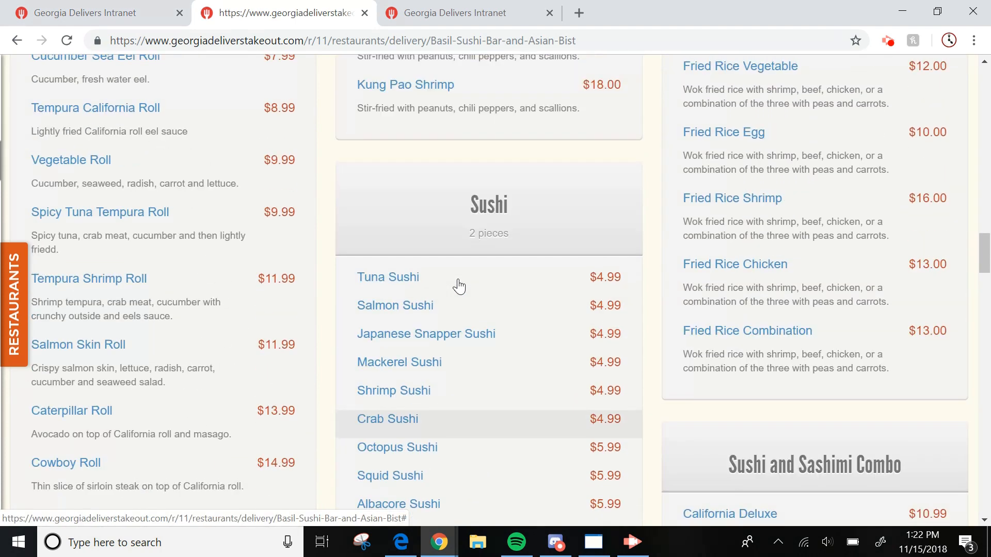
pyautogui.scroll(15, 459, 287)
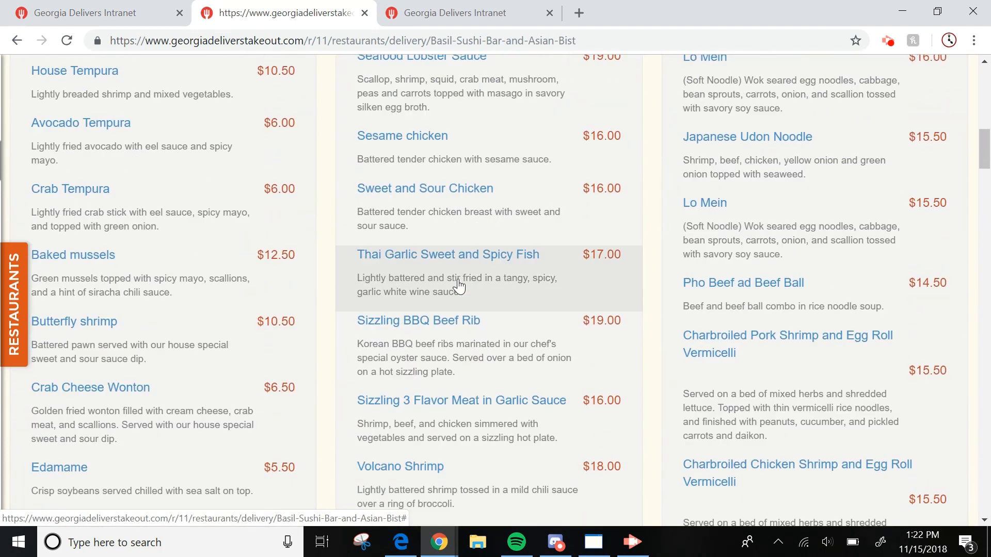
pyautogui.scroll(6, 459, 287)
pyautogui.scroll(-3, 447, 276)
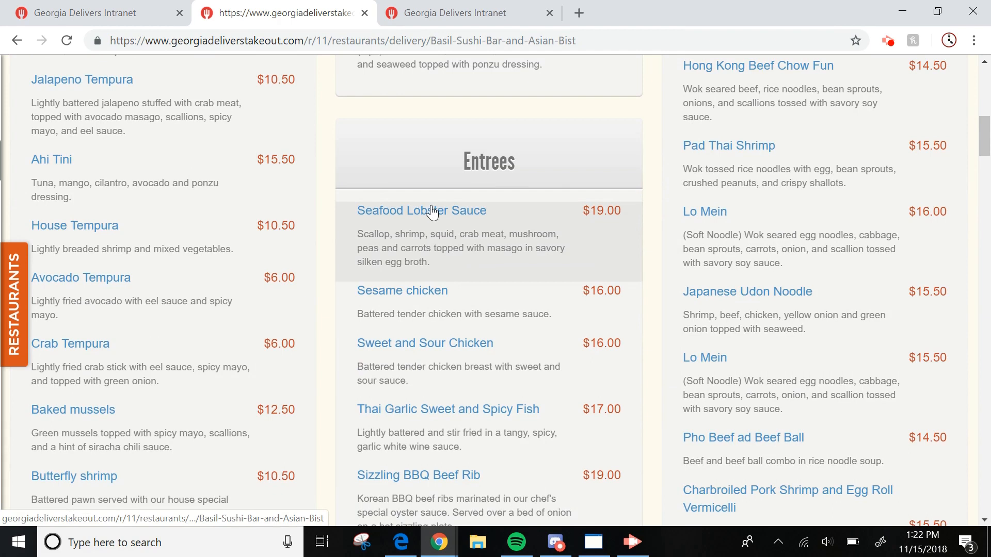
pyautogui.scroll(-3, 431, 213)
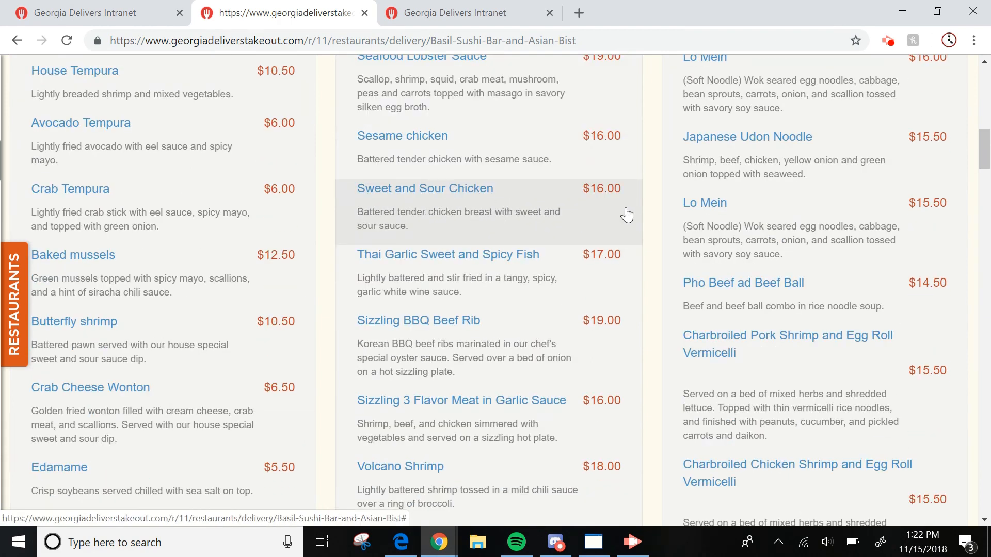
pyautogui.click(98, 13)
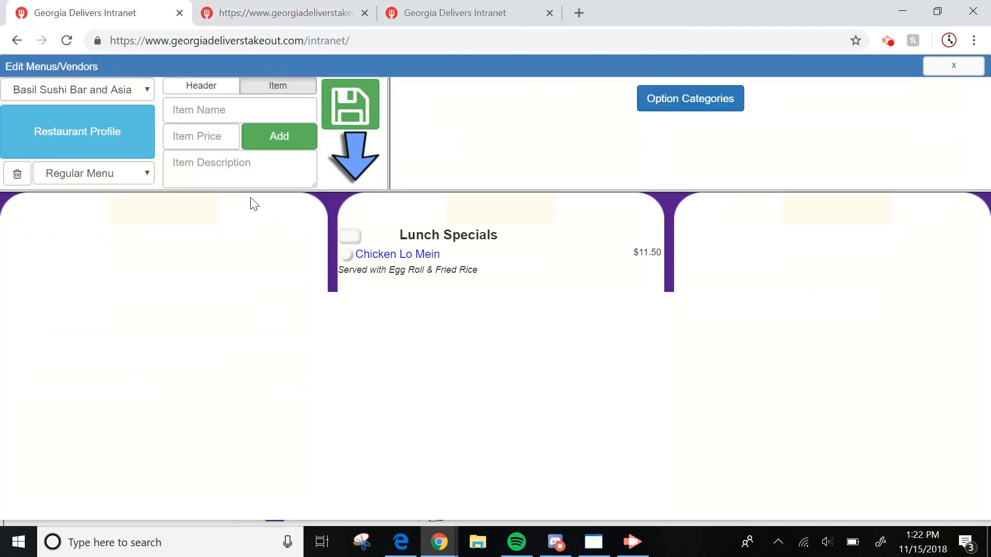
pyautogui.click(232, 13)
pyautogui.scroll(6, 407, 268)
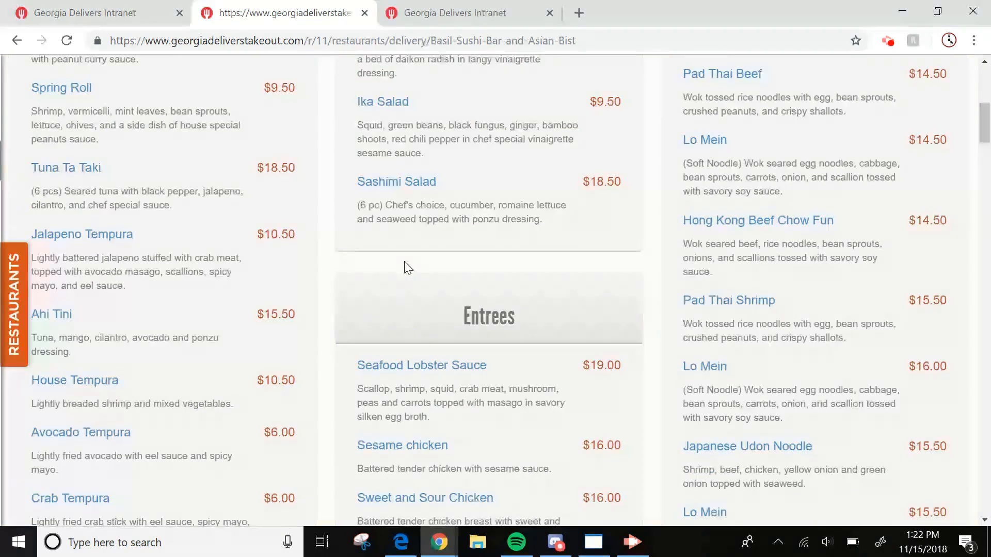
pyautogui.scroll(-2, 408, 268)
# Step: Add a second header named Entrees to the new vendor's menu in Edit Menus/Vendors
pyautogui.click(155, 13)
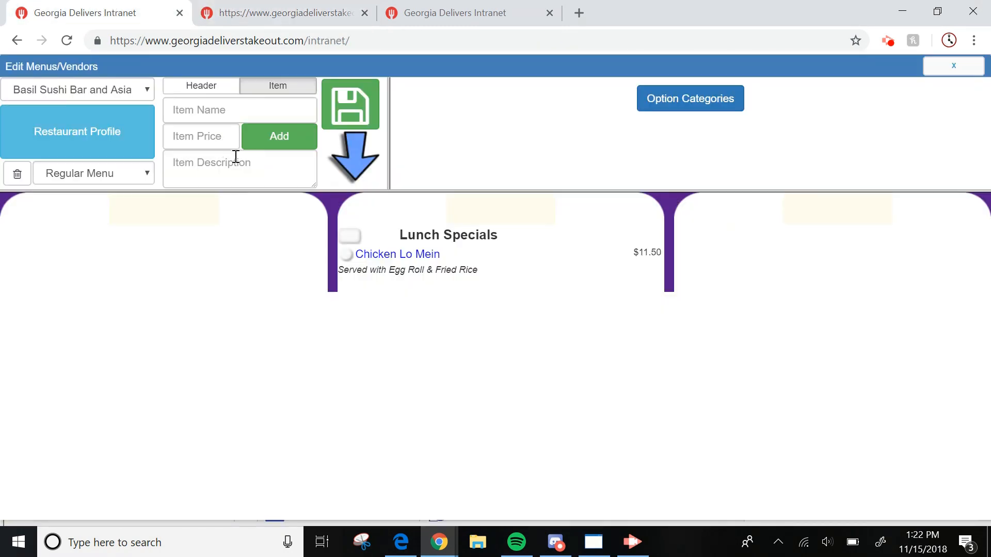
pyautogui.click(200, 86)
pyautogui.click(211, 106)
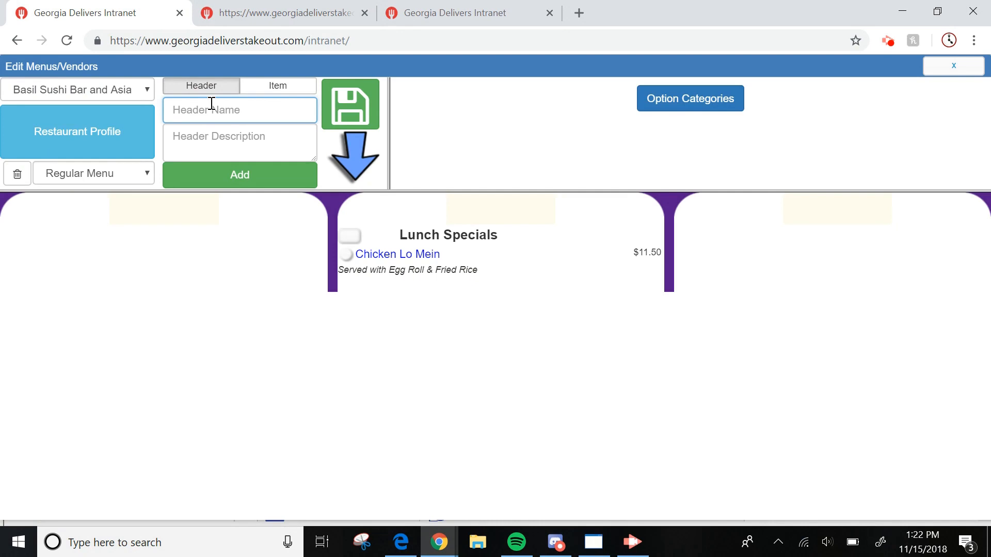
pyautogui.write('Entrees')
pyautogui.click(269, 175)
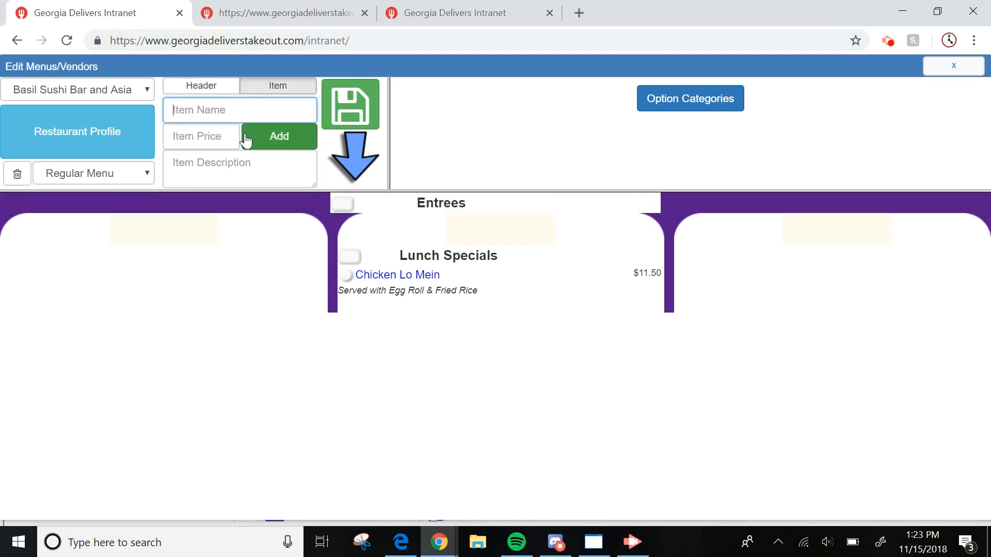
# Step: Start a new item named Sesame Chicken with the price 16, based on the Entrees section of the public menu
pyautogui.click(268, 6)
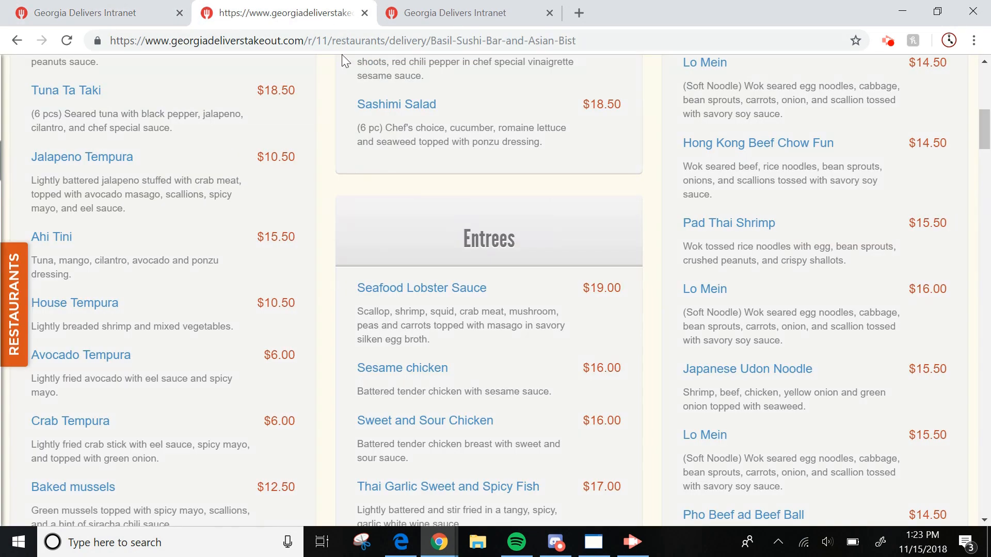
pyautogui.click(80, 5)
pyautogui.click(232, 10)
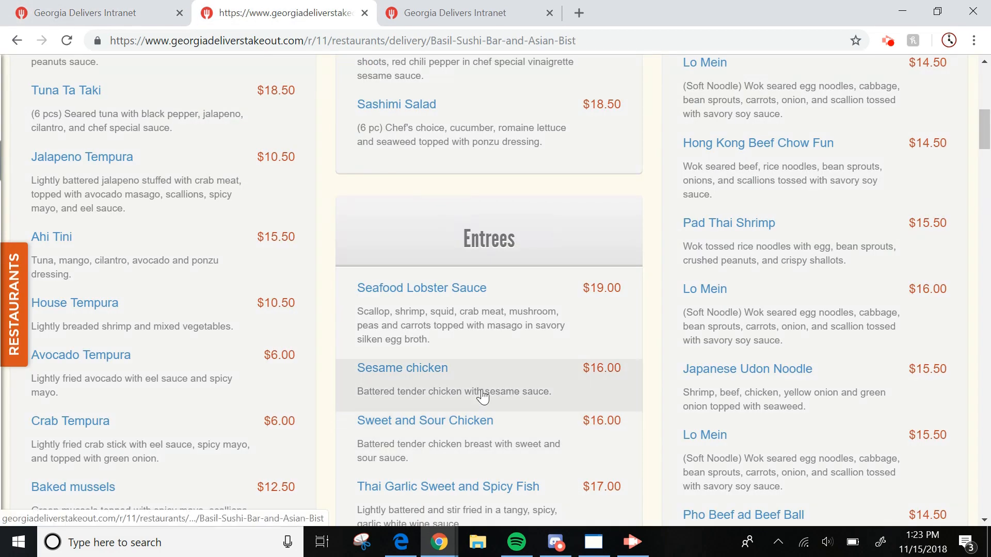
pyautogui.click(80, 13)
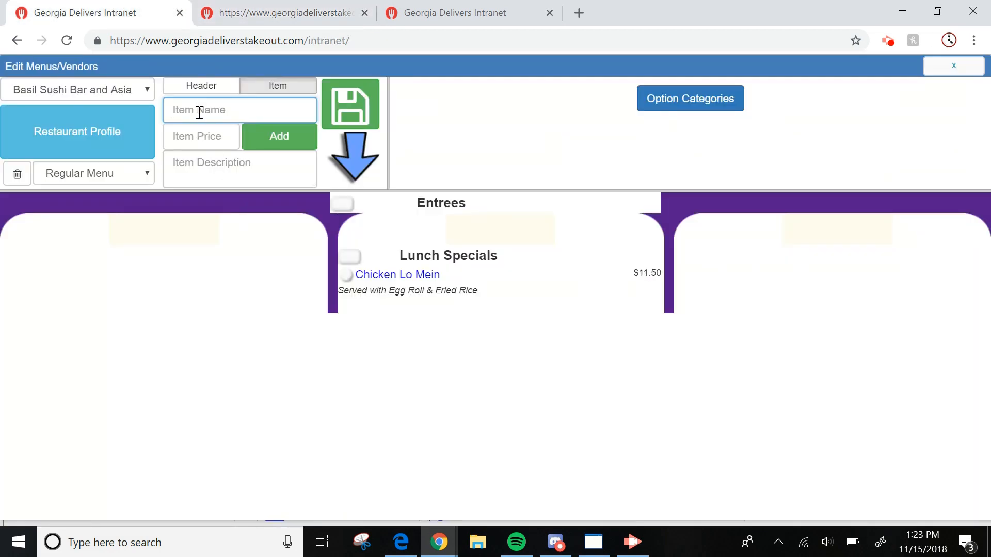
pyautogui.write('Ses')
pyautogui.click(178, 137)
pyautogui.write('16')
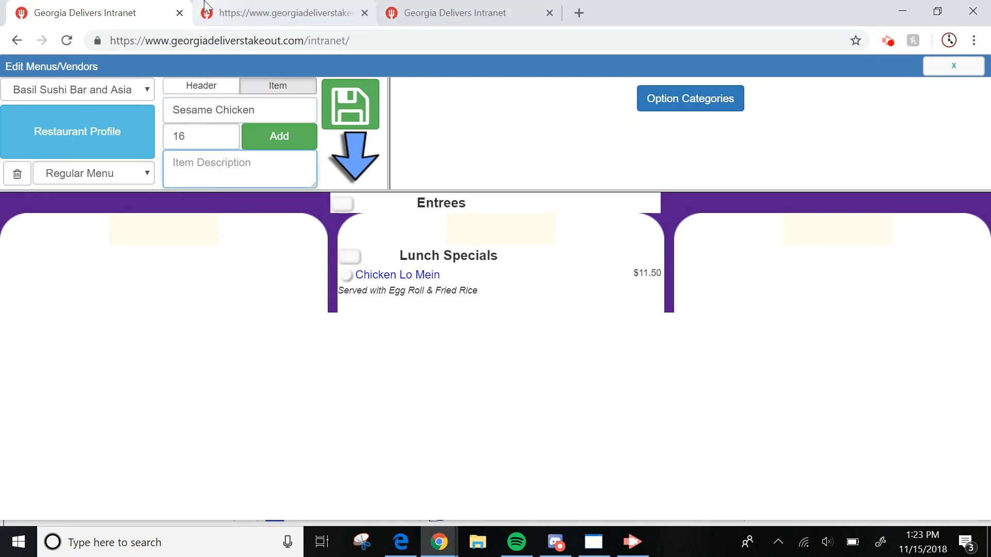
# Step: Add the Sesame Chicken item with description "Battered Tender Chicken with Sesame Sauce" and place the Entrees section in the menu's first column
pyautogui.click(279, 13)
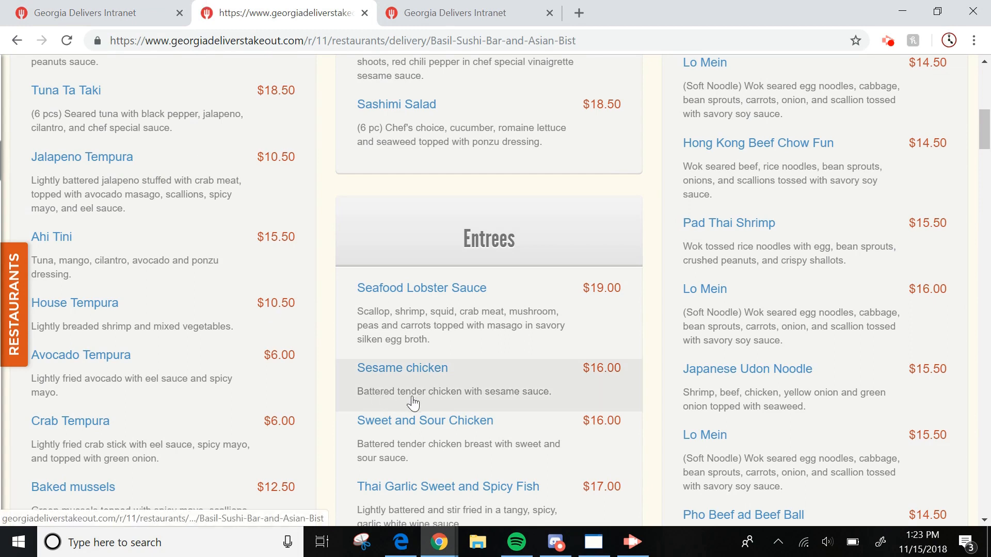
pyautogui.click(128, 24)
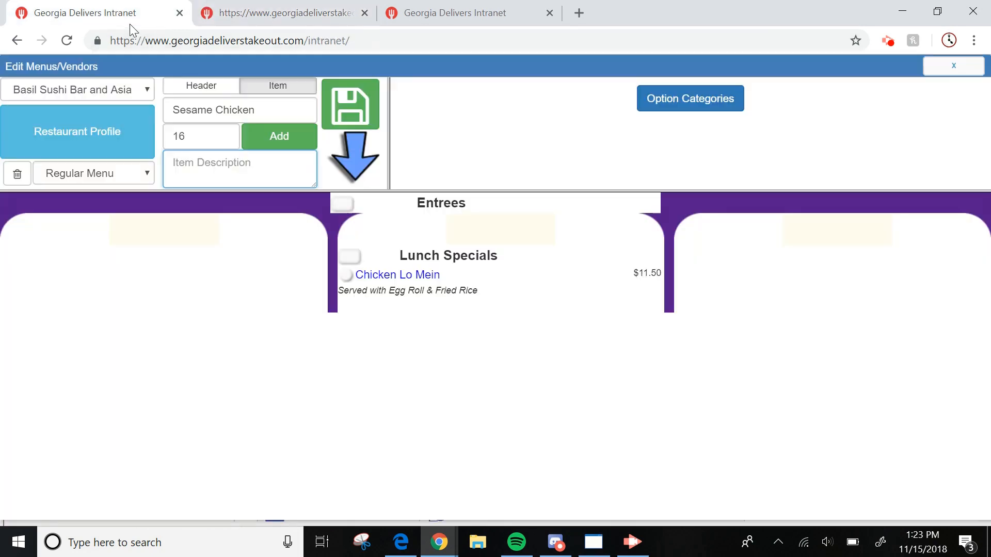
pyautogui.write('Battered ')
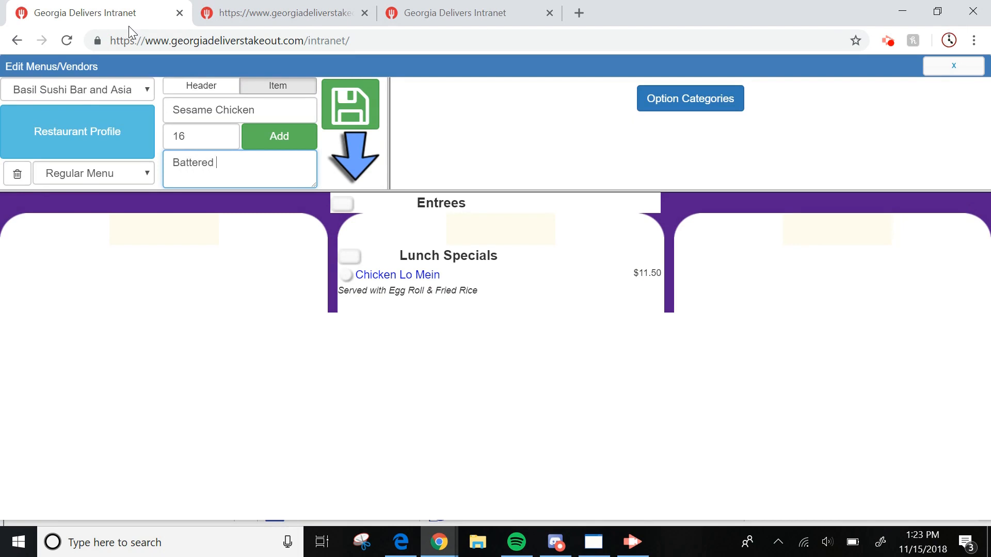
pyautogui.write('Sesame Chicken')
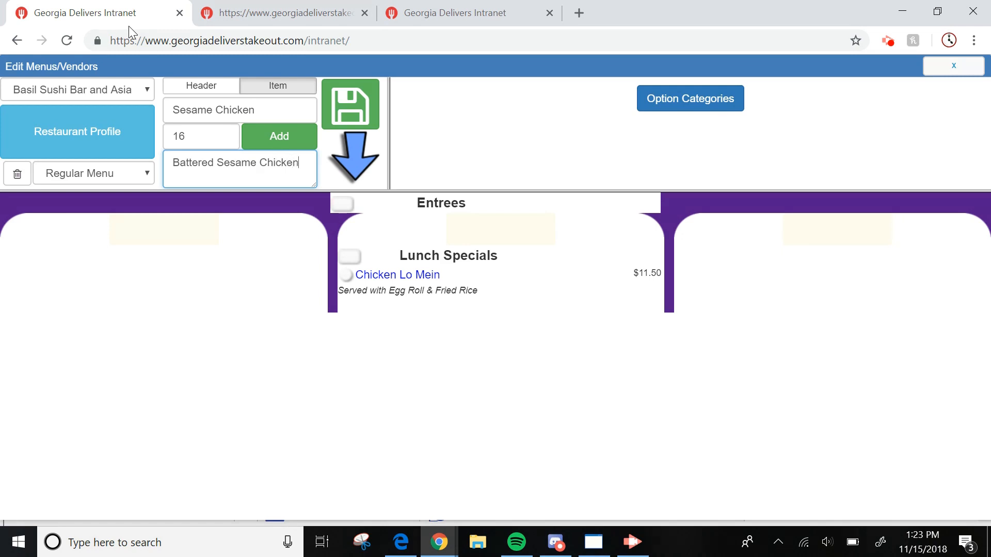
pyautogui.click(279, 9)
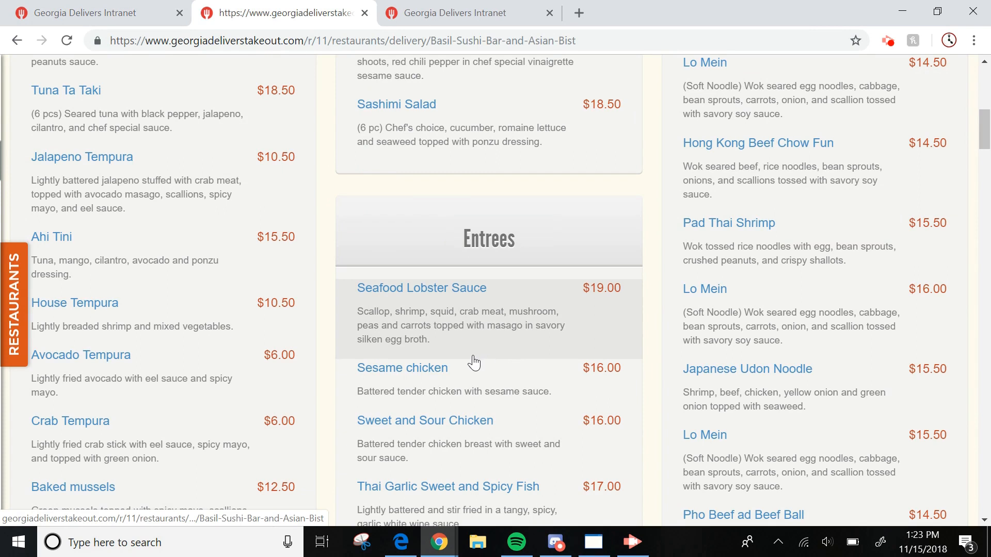
pyautogui.click(145, 11)
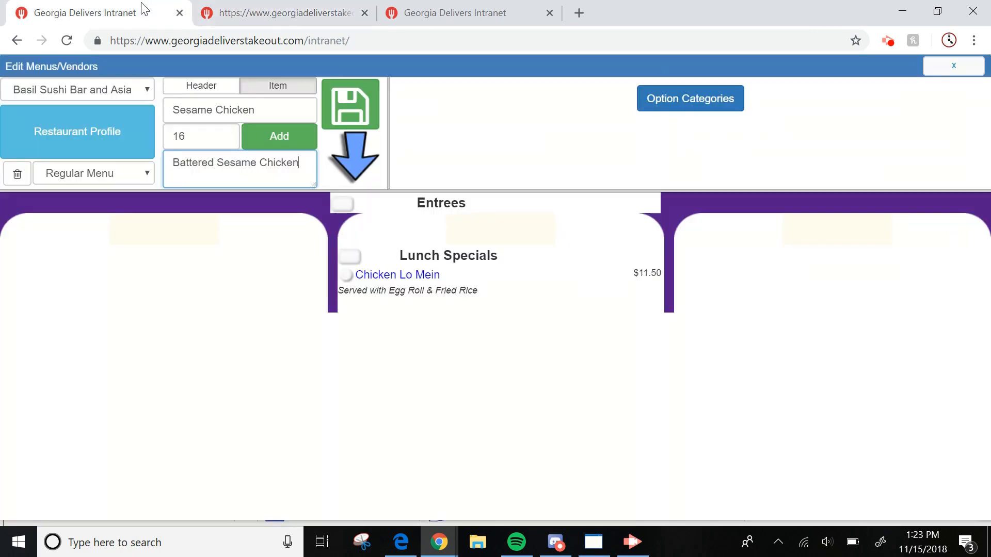
pyautogui.moveTo(217, 162); pyautogui.dragTo(299, 163)
pyautogui.click(213, 164)
pyautogui.write('Tender')
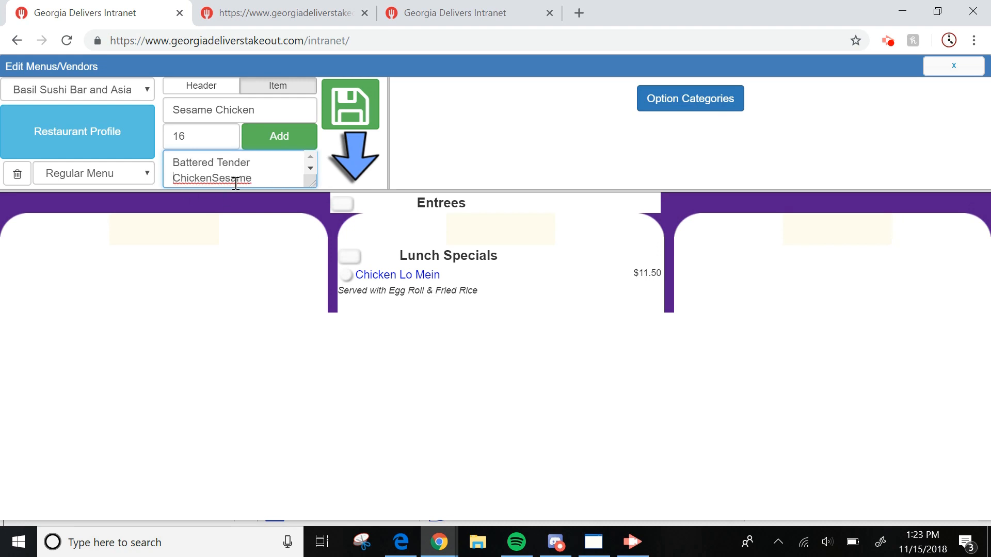
pyautogui.click(213, 178)
pyautogui.write('with')
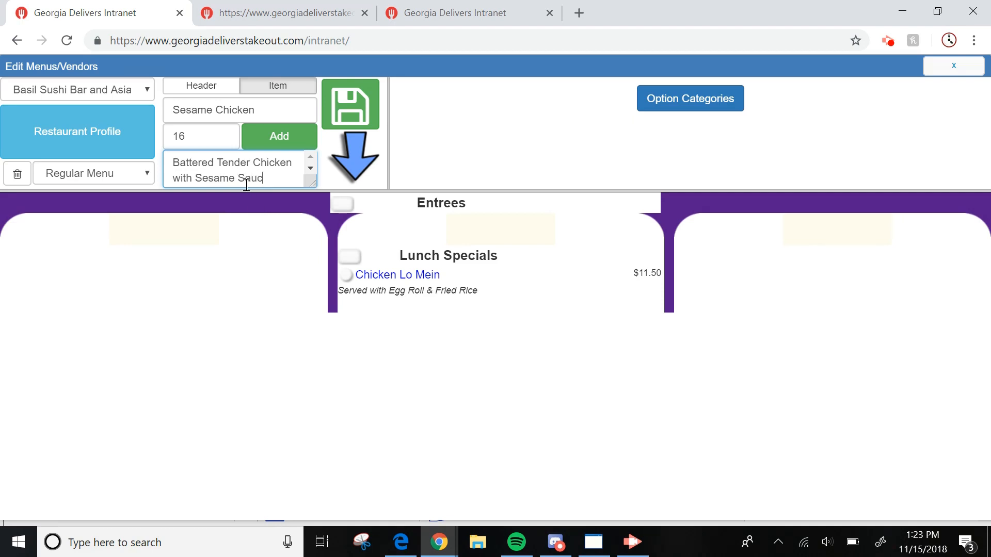
pyautogui.click(269, 130)
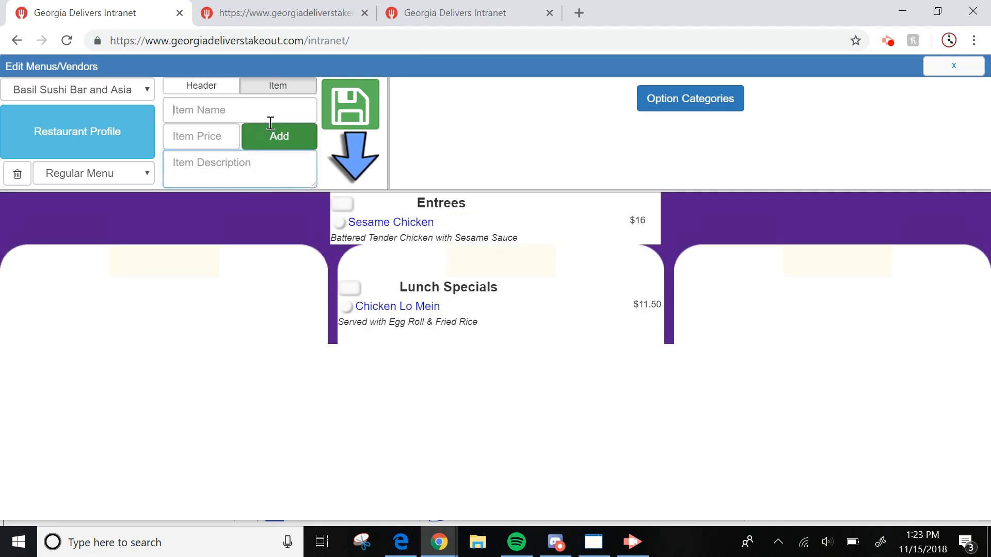
pyautogui.moveTo(354, 203); pyautogui.dragTo(169, 256)
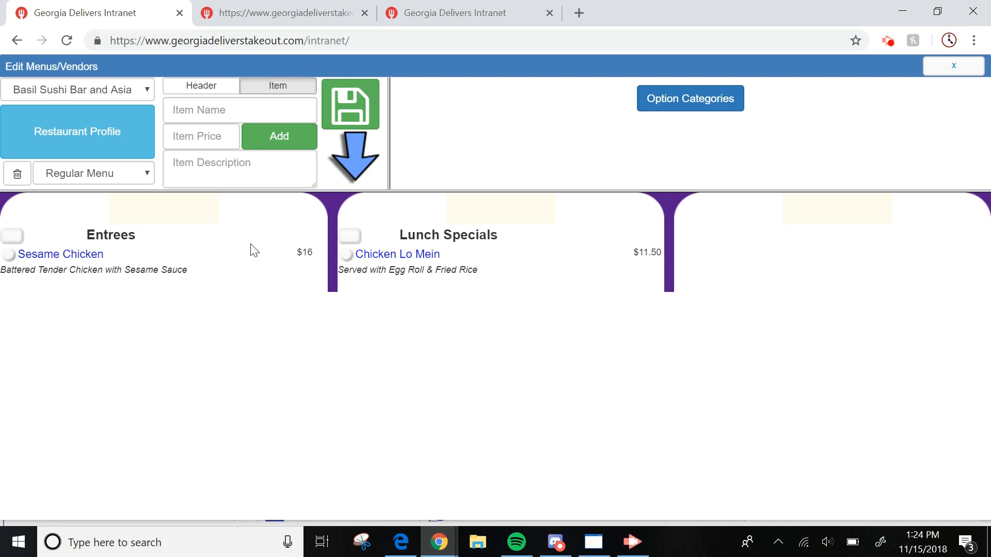
# Step: Check the Lunch Specials availability on the public Basil Sushi Bar menu and open the time range settings for the new menu's Lunch Specials header
pyautogui.click(263, 10)
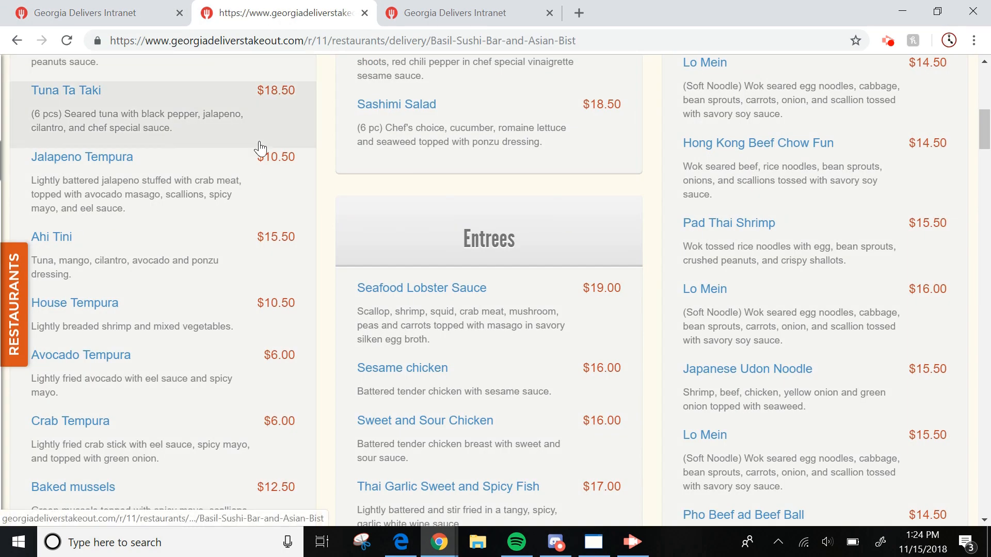
pyautogui.scroll(-6, 400, 232)
pyautogui.scroll(-20, 400, 232)
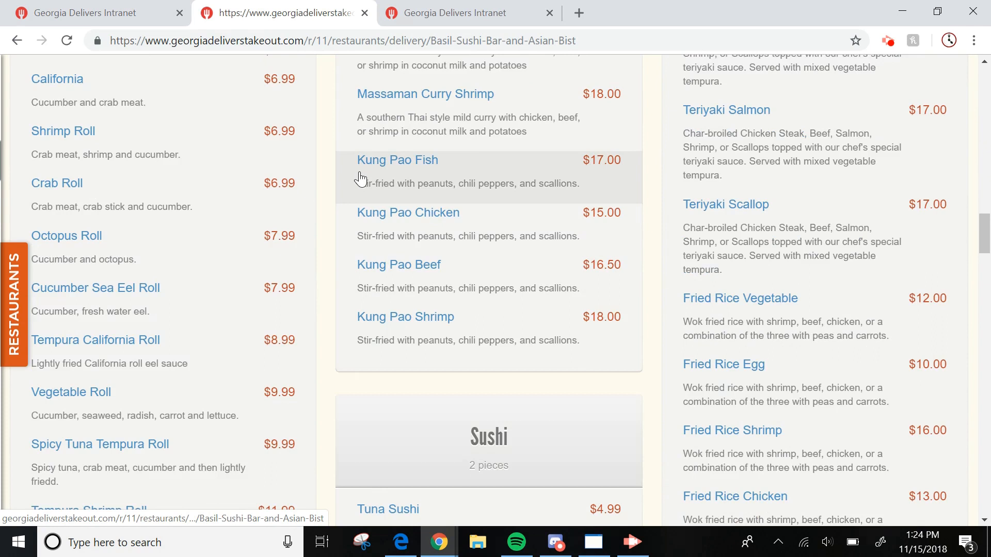
pyautogui.scroll(-20, 392, 139)
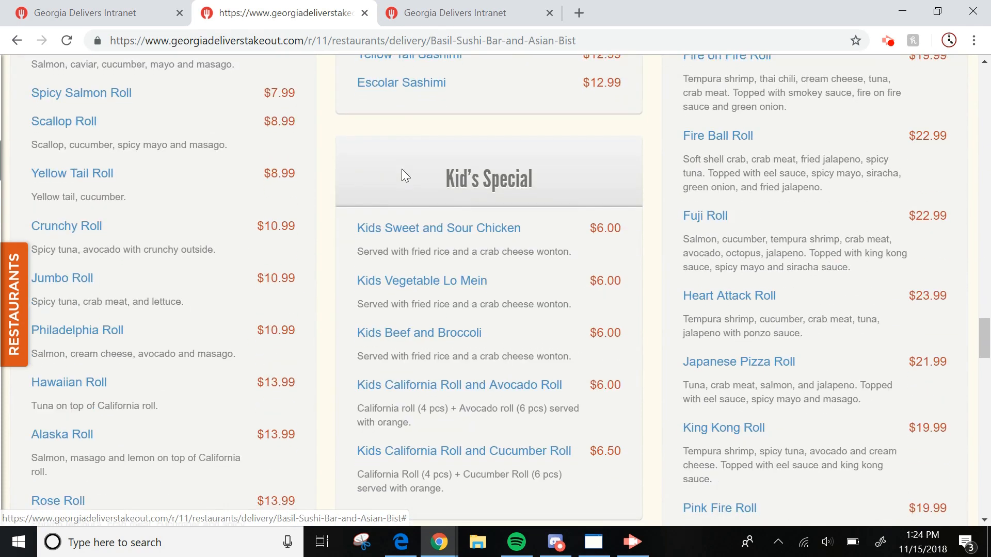
pyautogui.scroll(4, 413, 173)
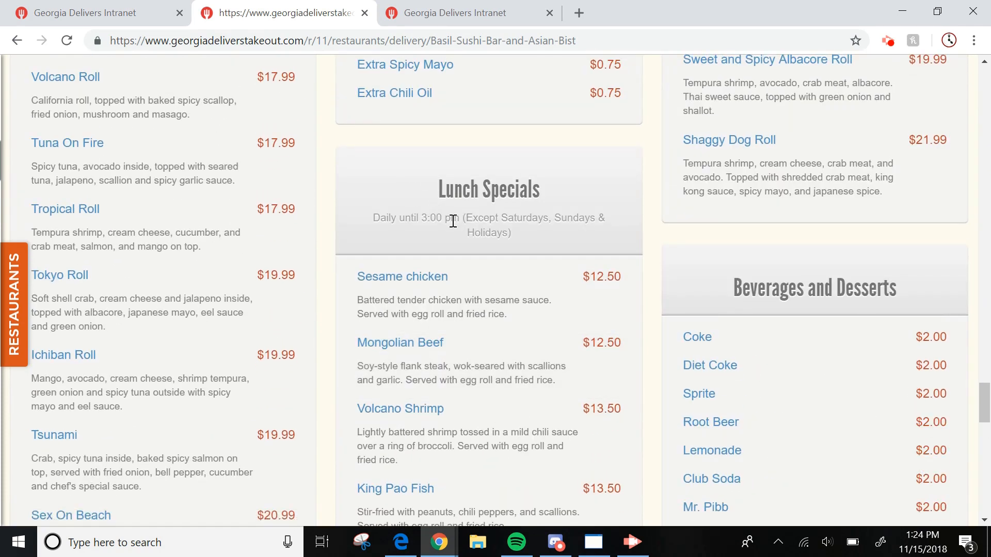
pyautogui.click(86, 7)
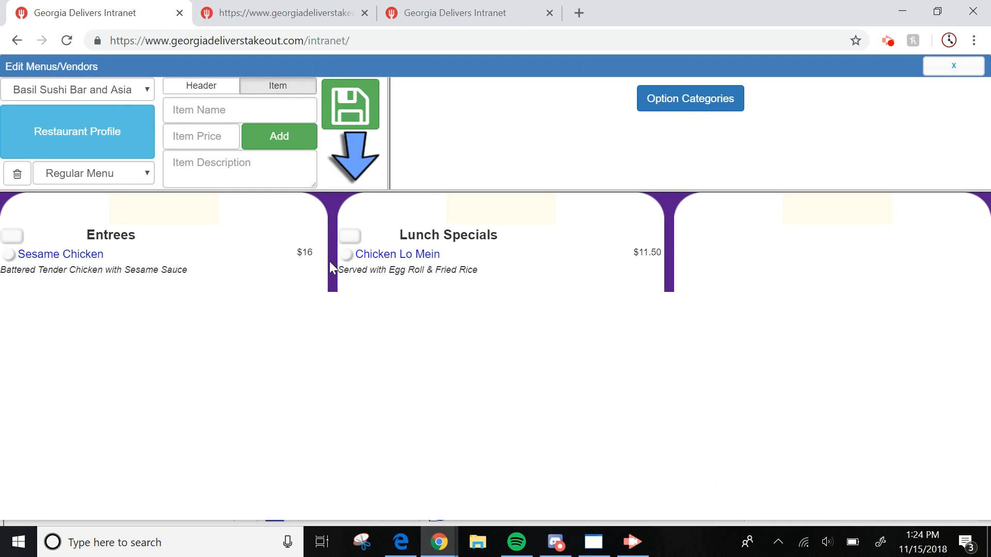
pyautogui.click(430, 239)
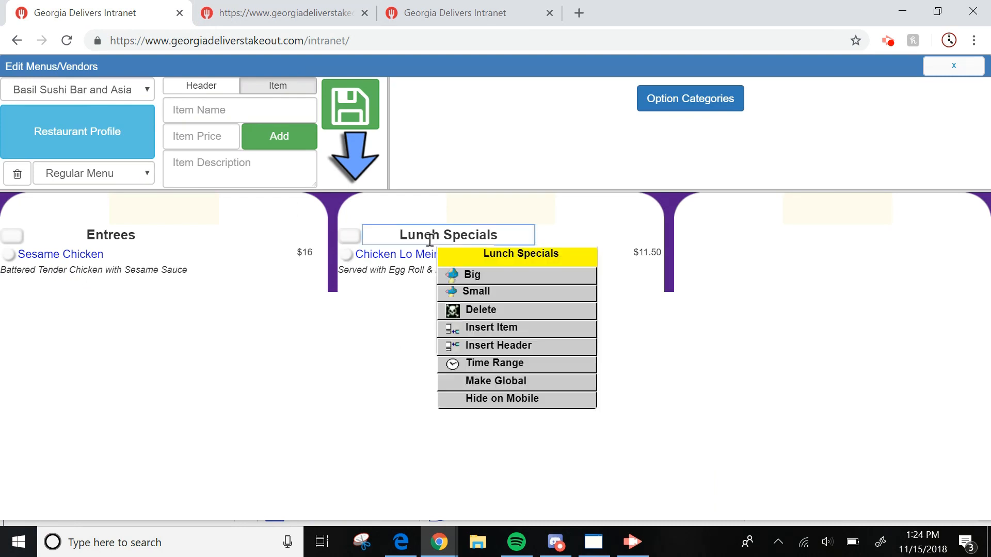
pyautogui.click(409, 260)
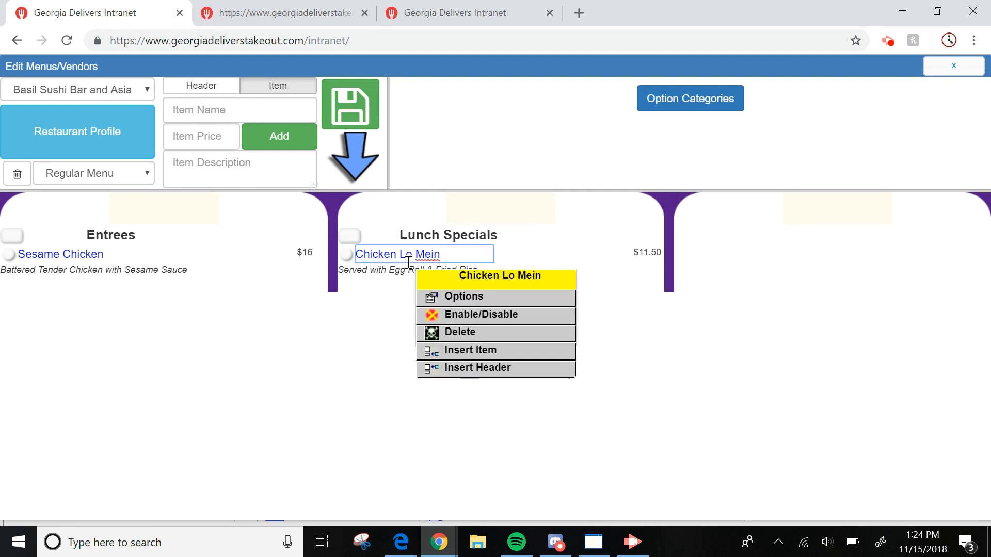
pyautogui.click(427, 232)
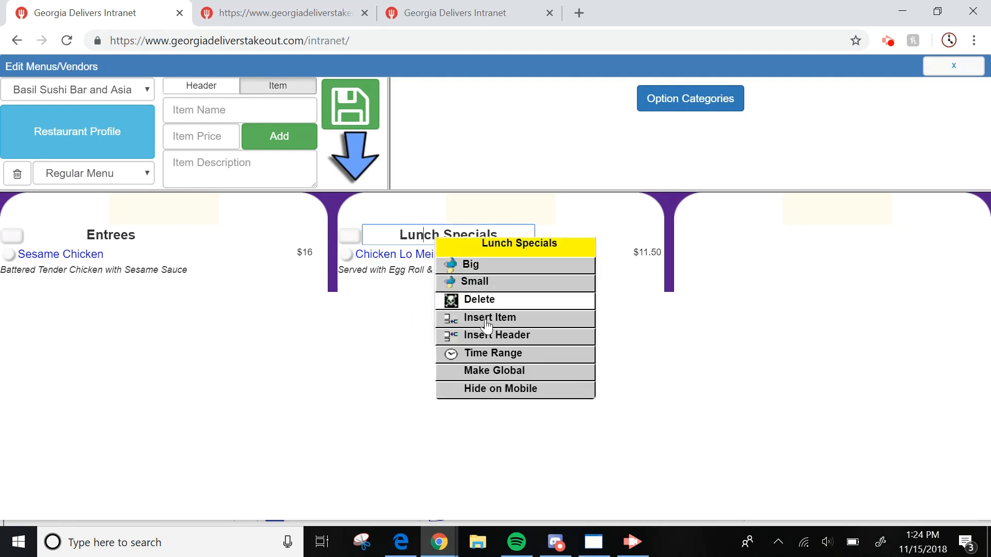
pyautogui.click(485, 356)
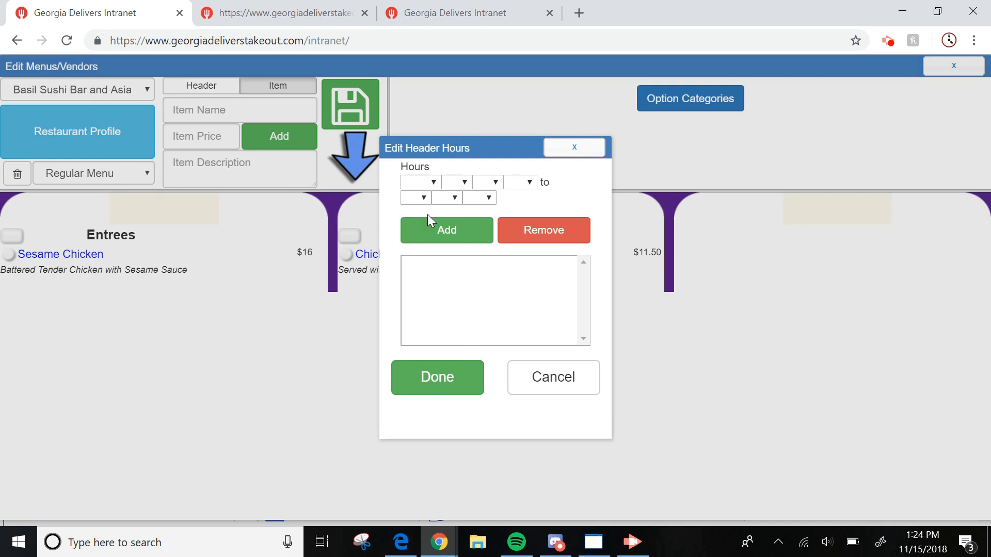
# Step: Set the start of the Lunch Specials header hours to Thursday at 11:00 am
pyautogui.click(421, 182)
pyautogui.click(420, 308)
pyautogui.click(456, 183)
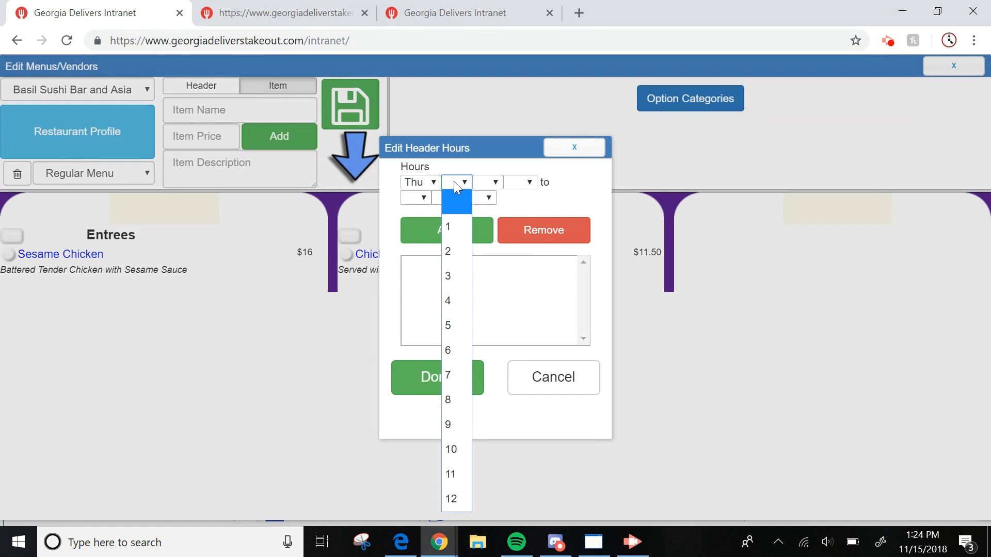
pyautogui.click(422, 184)
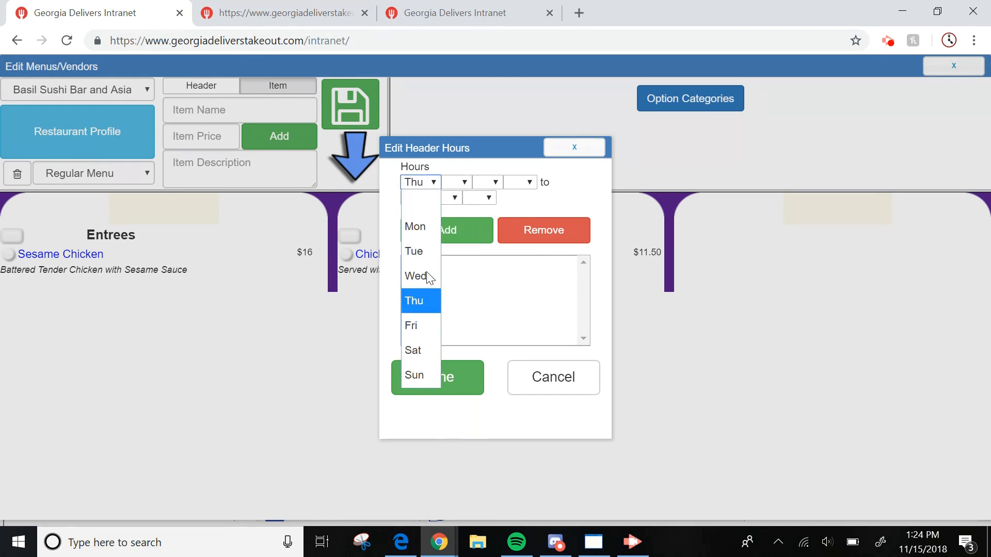
pyautogui.click(456, 184)
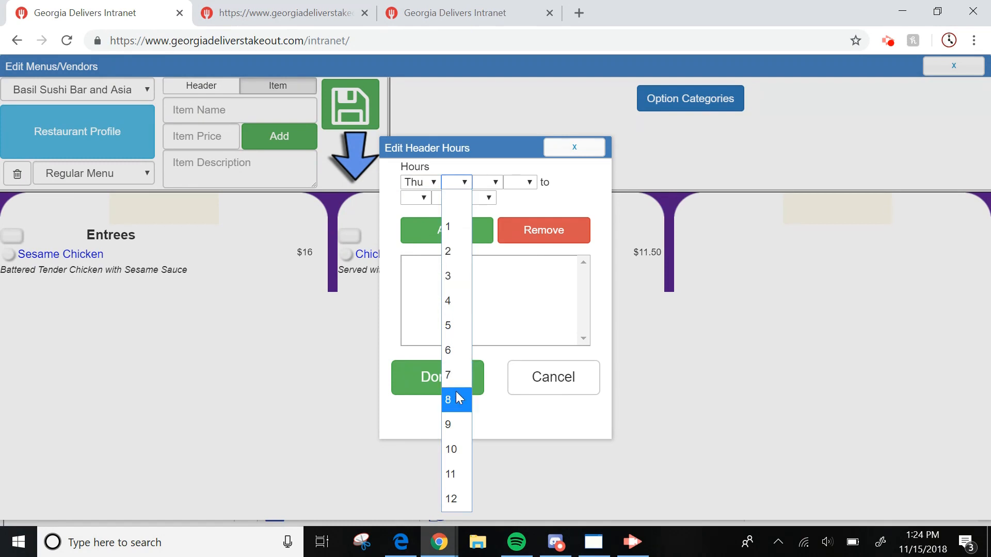
pyautogui.click(462, 473)
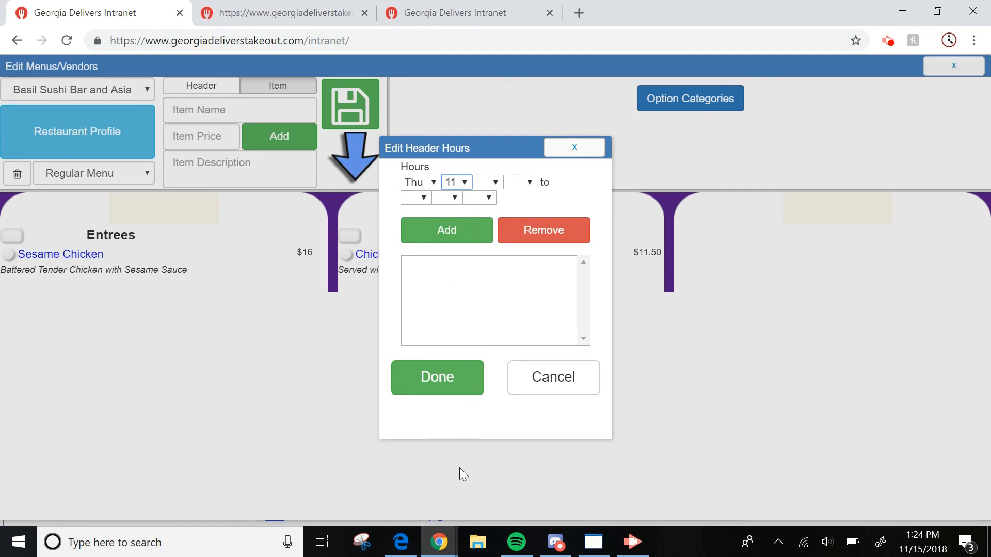
pyautogui.click(489, 183)
pyautogui.click(488, 223)
pyautogui.click(520, 183)
pyautogui.click(518, 227)
# Step: Set the Lunch Specials end time to 3:00 pm, then add the range and save the header hours
pyautogui.click(416, 197)
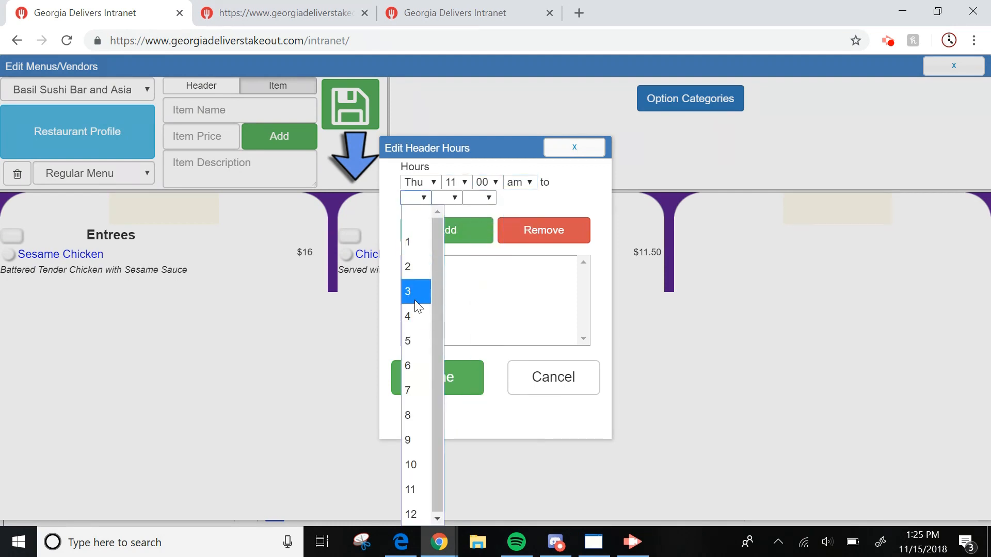
pyautogui.click(426, 290)
pyautogui.click(447, 198)
pyautogui.click(442, 237)
pyautogui.click(478, 198)
pyautogui.click(465, 268)
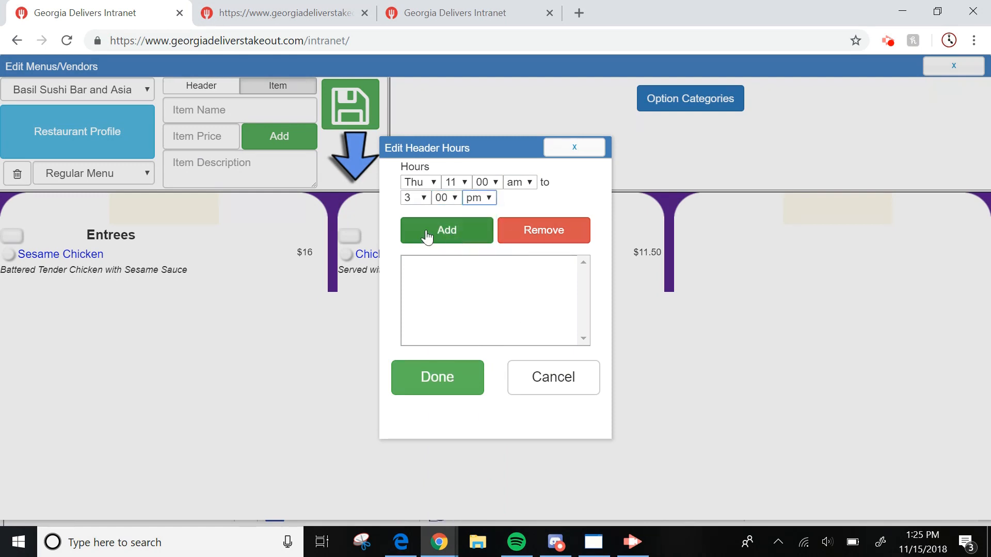
pyautogui.click(461, 241)
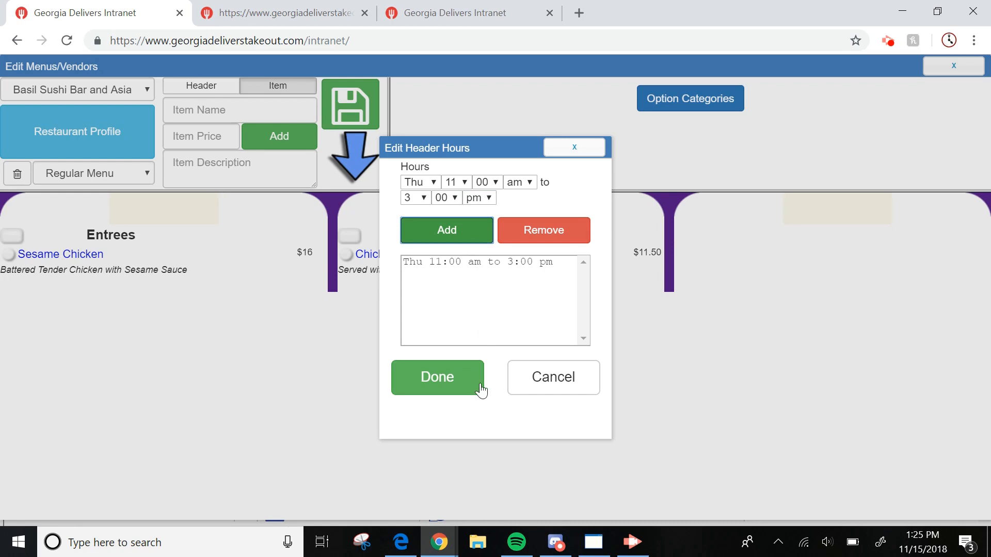
pyautogui.click(443, 379)
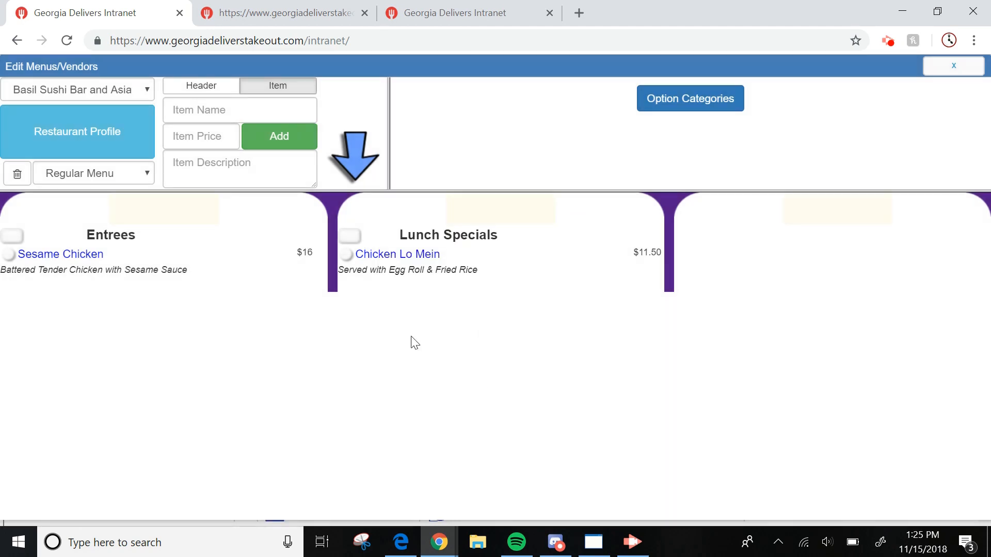
# Step: Review the saved Lunch Specials time range and compare it with the Lunch Specials note on the public menu
pyautogui.rightClick(431, 240)
pyautogui.click(485, 362)
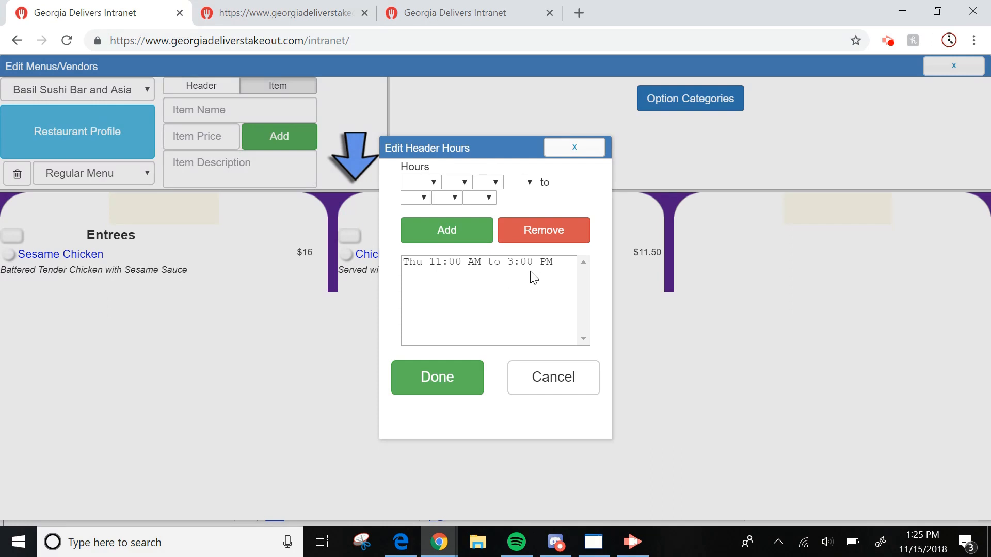
pyautogui.click(530, 371)
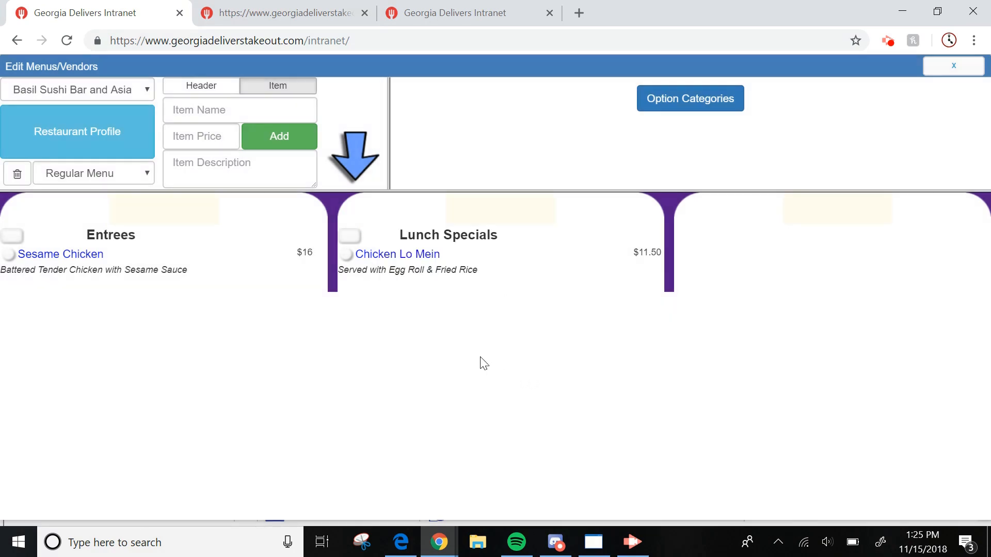
pyautogui.click(277, 6)
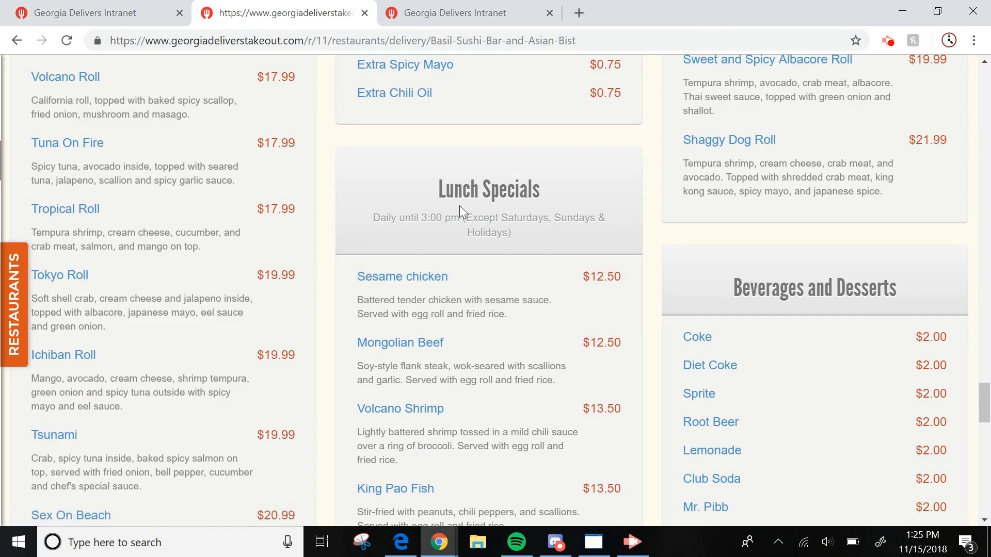
pyautogui.click(35, 8)
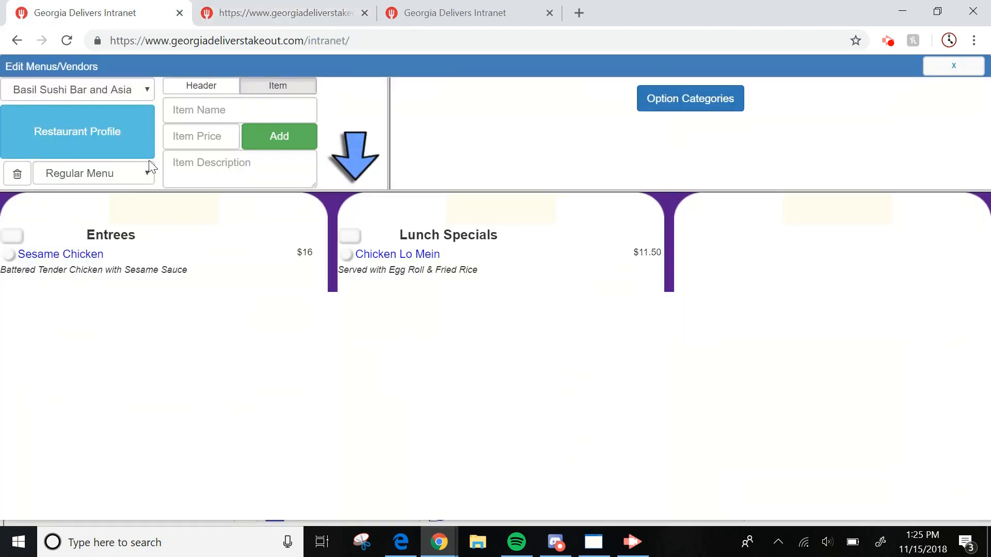
# Step: Set the start of the Entrees header hours to Thursday at 11:00 am
pyautogui.click(124, 232)
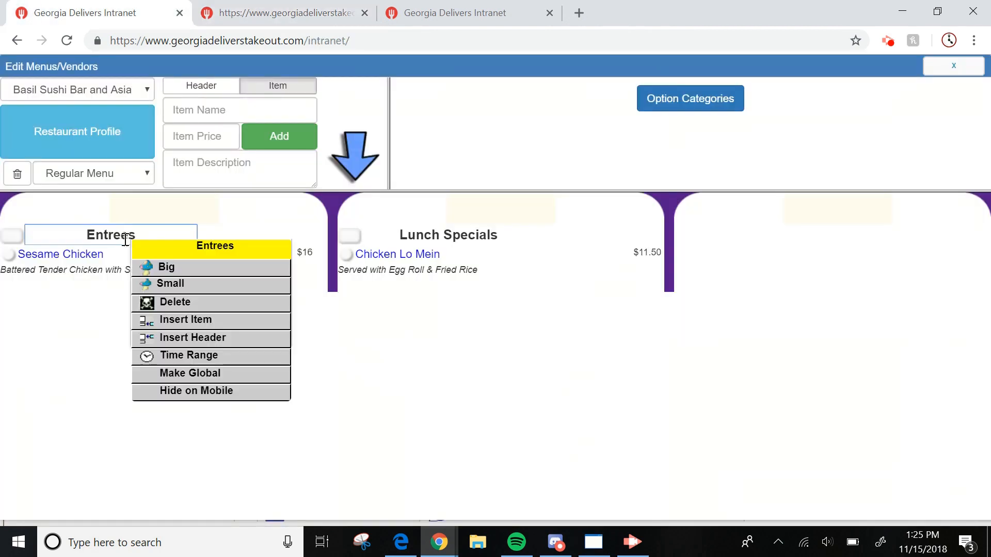
pyautogui.click(191, 356)
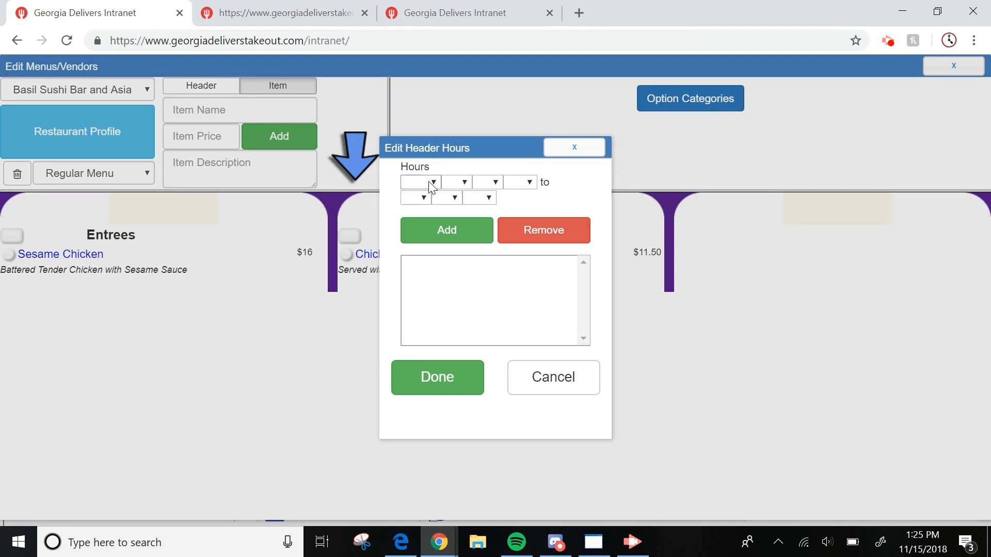
pyautogui.click(429, 183)
pyautogui.click(421, 301)
pyautogui.click(458, 184)
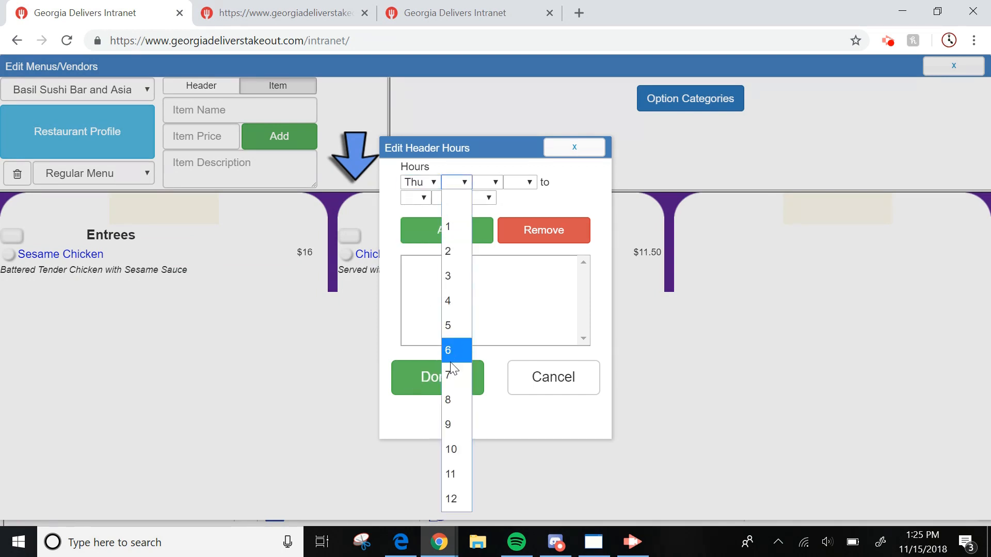
pyautogui.click(451, 474)
pyautogui.click(485, 182)
pyautogui.click(481, 252)
pyautogui.click(490, 184)
pyautogui.click(485, 227)
pyautogui.click(516, 182)
pyautogui.click(511, 224)
# Step: Set the Entrees end time to 4:30 pm, add the range and save the header hours
pyautogui.click(415, 198)
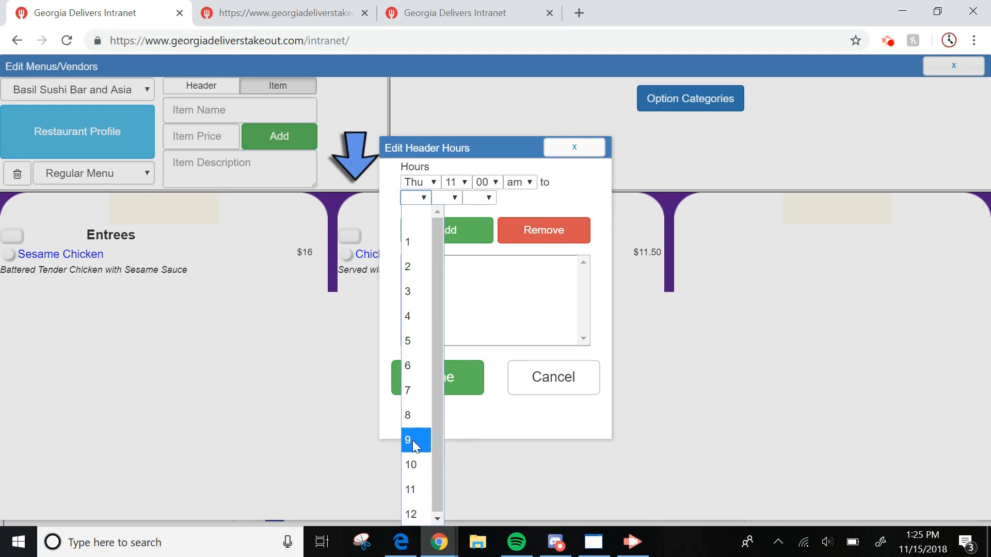
pyautogui.click(418, 316)
pyautogui.click(452, 198)
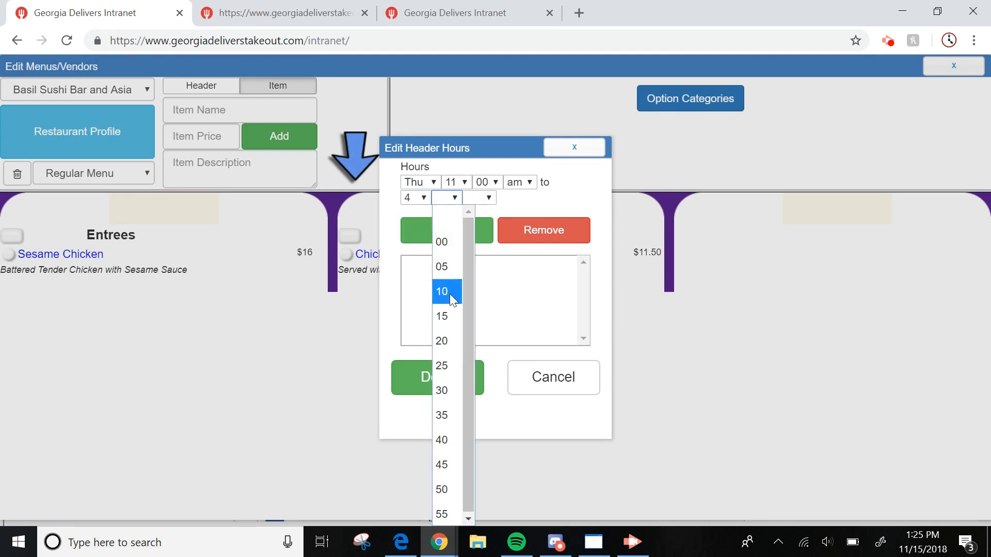
pyautogui.click(442, 389)
pyautogui.click(488, 202)
pyautogui.click(475, 282)
pyautogui.click(405, 227)
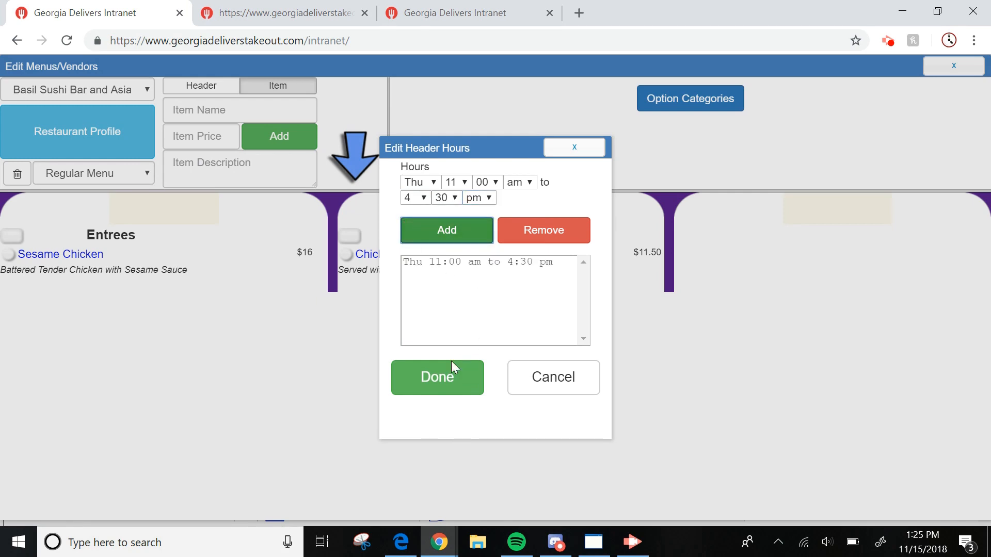
pyautogui.click(410, 375)
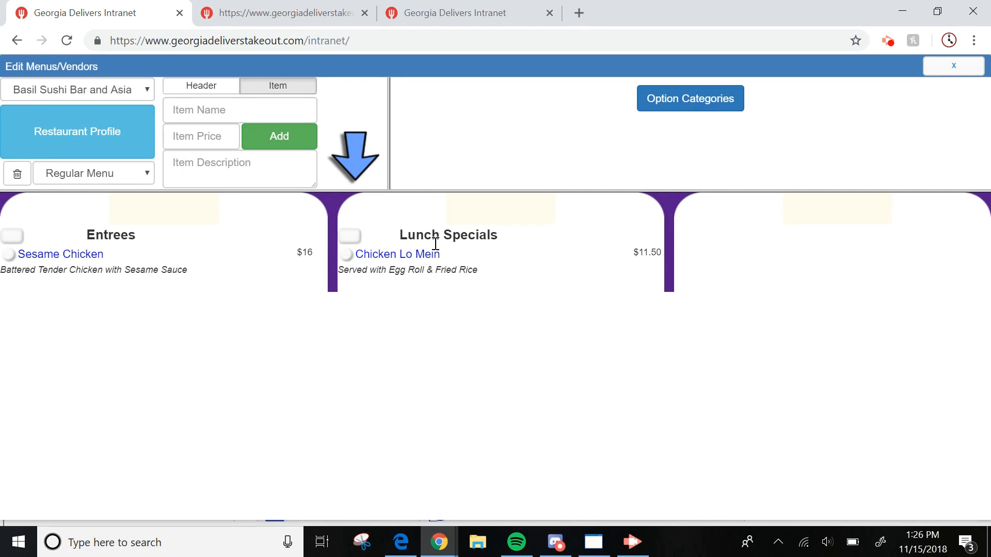
# Step: Check the public Lunch Specials note, and set the duplicate Basil Sushi Bar vendor's profile to Live and save it
pyautogui.click(297, 13)
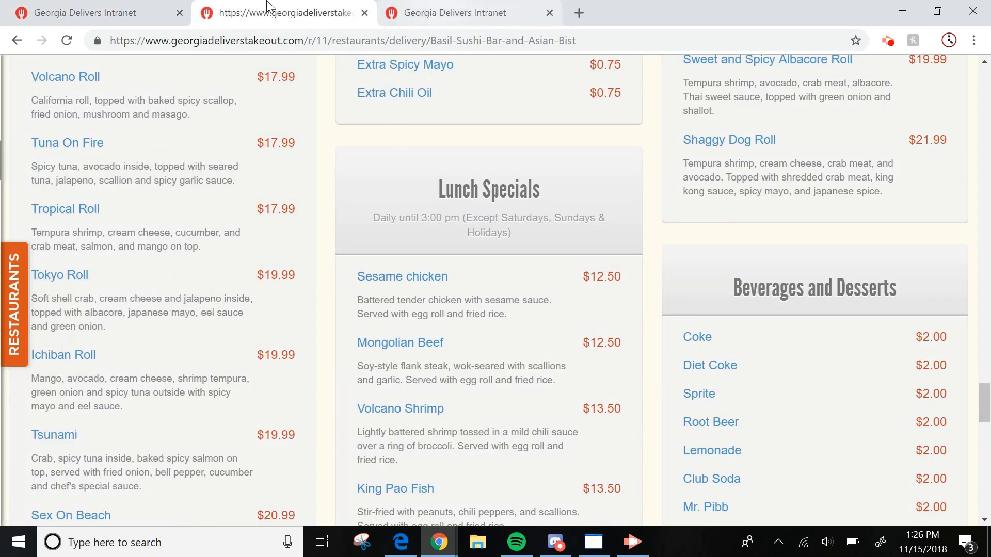
pyautogui.click(147, 10)
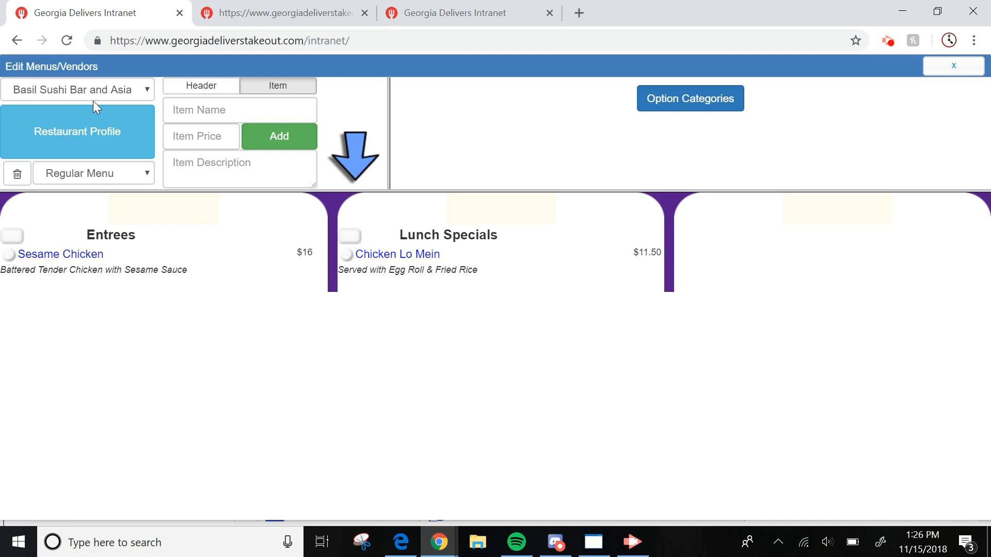
pyautogui.click(130, 126)
pyautogui.scroll(-3, 135, 279)
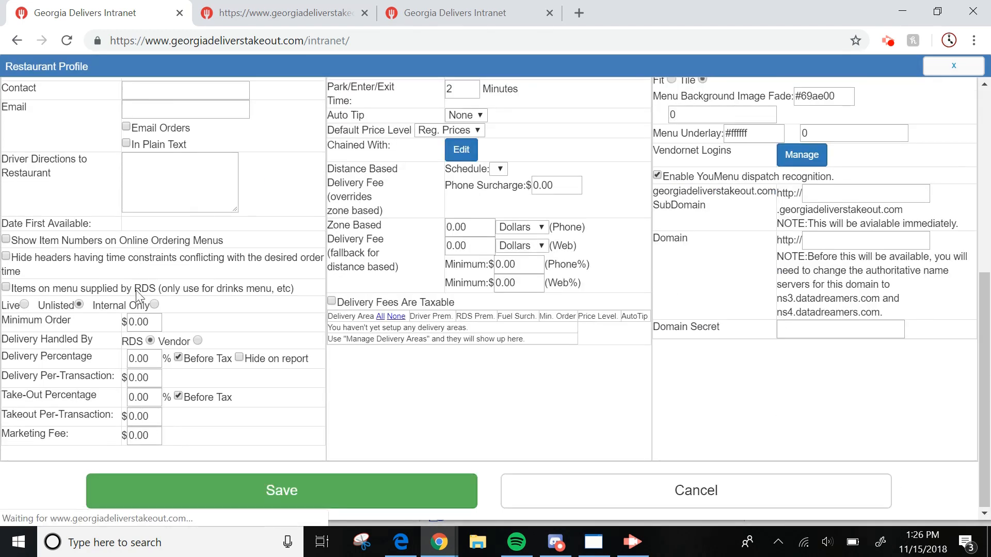
pyautogui.click(24, 318)
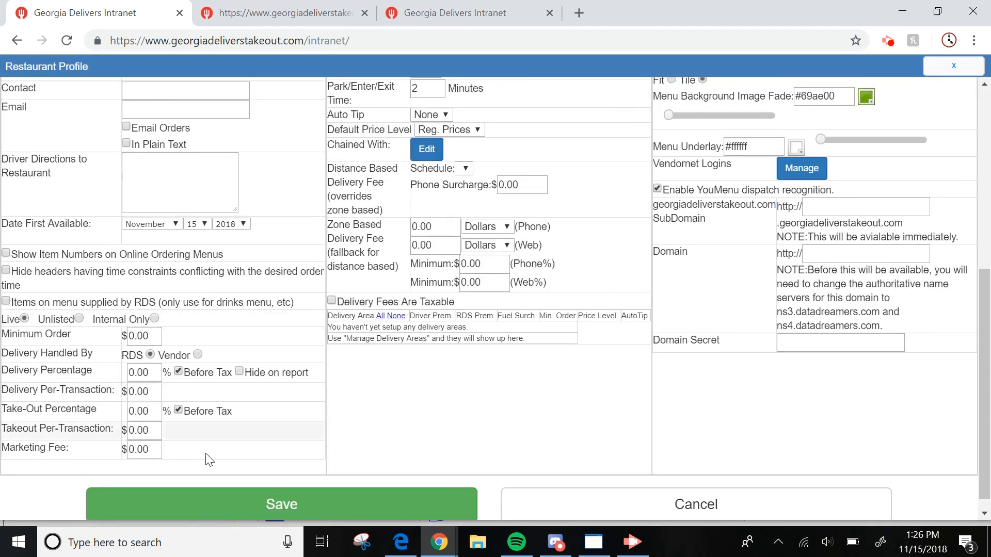
pyautogui.click(217, 504)
# Step: Reload the public site, open the duplicate Basil Sushi Bar menu and test the availability of Chicken Lo Mein
pyautogui.click(250, 16)
pyautogui.click(66, 41)
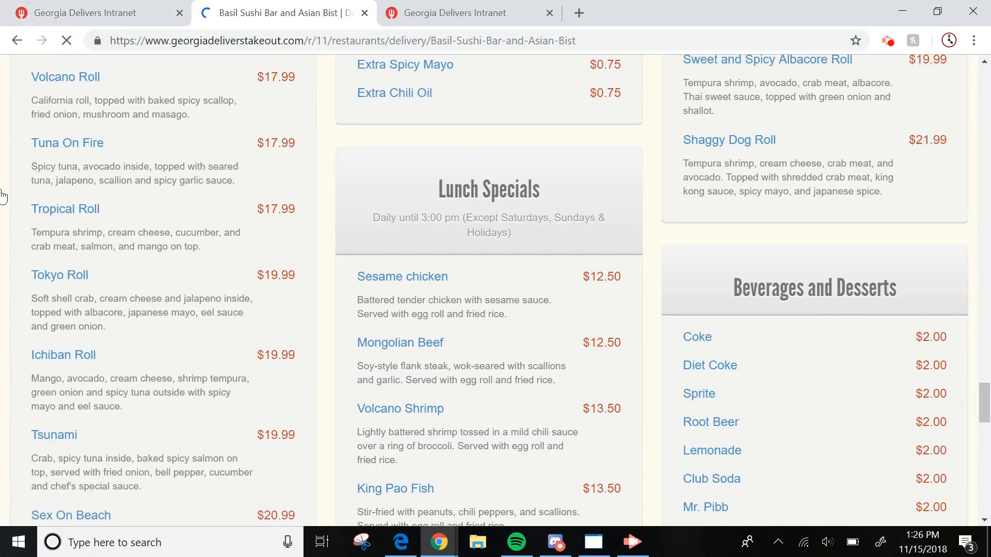
pyautogui.scroll(20, 139, 210)
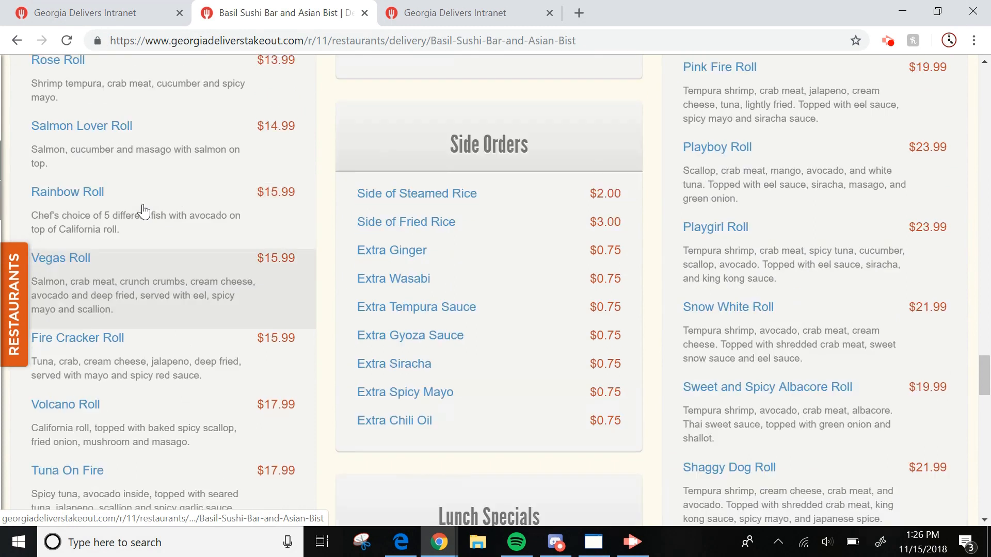
pyautogui.scroll(10, 143, 213)
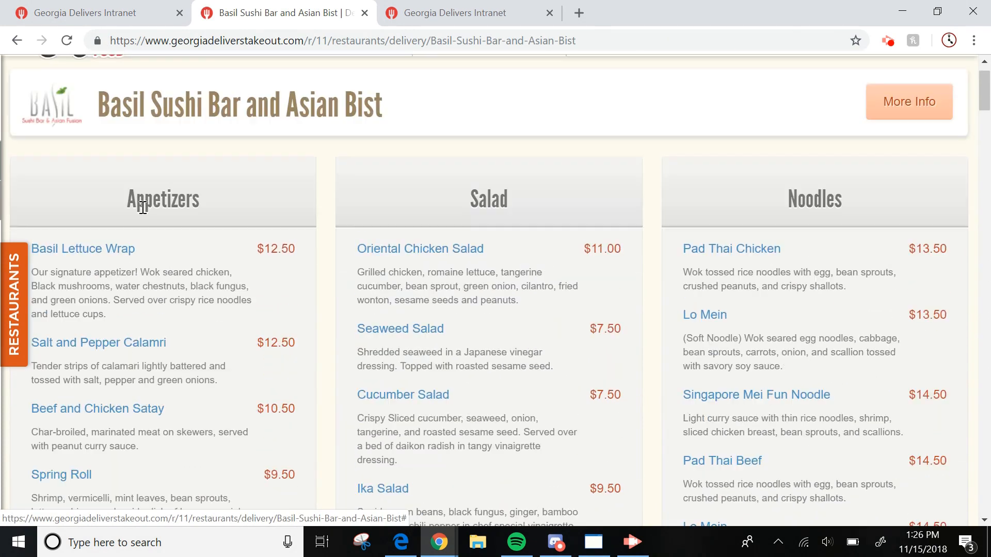
pyautogui.click(14, 297)
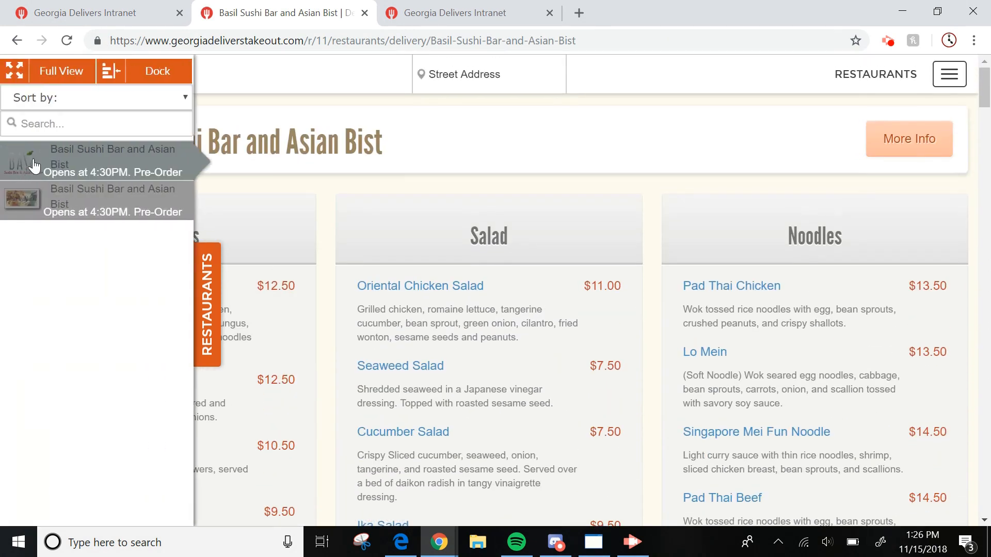
pyautogui.click(66, 209)
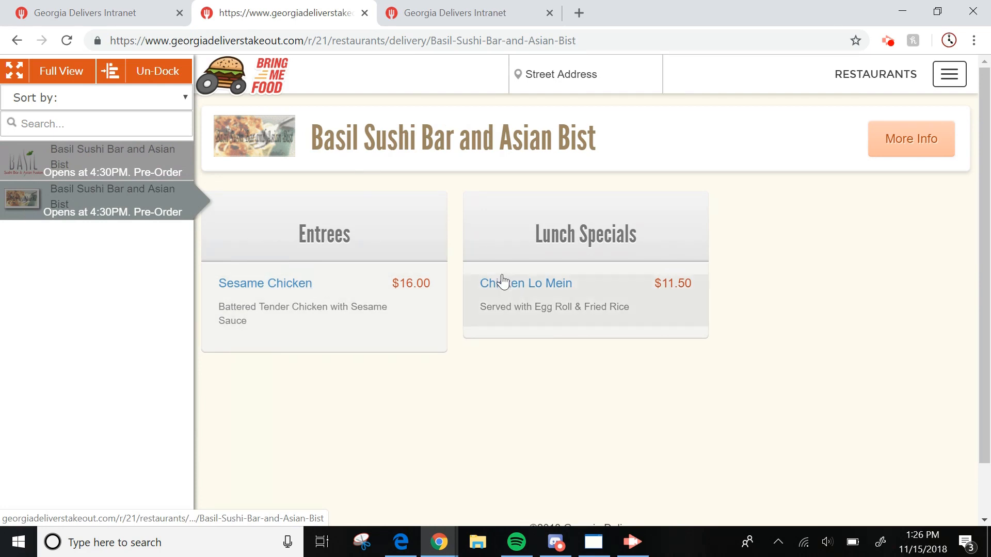
pyautogui.click(589, 286)
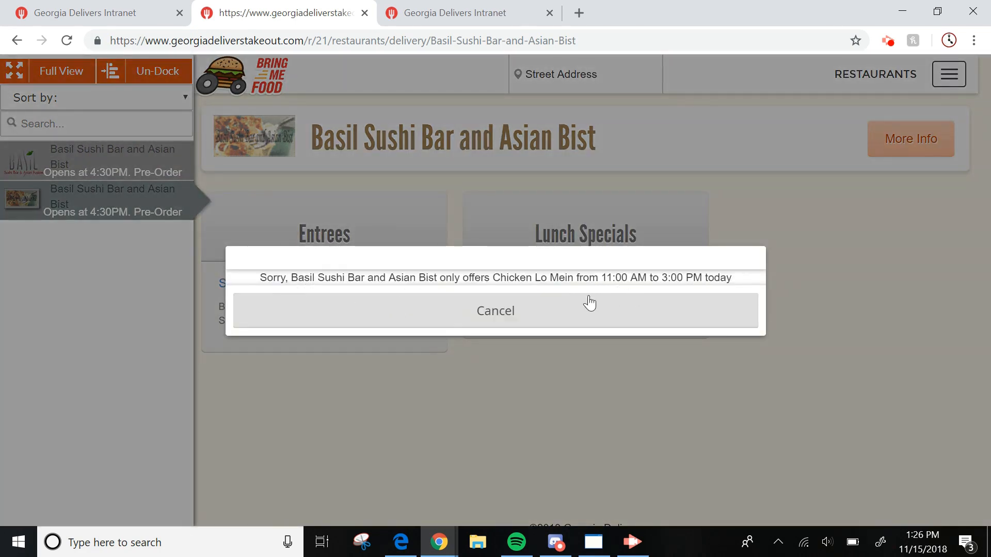
pyautogui.click(511, 316)
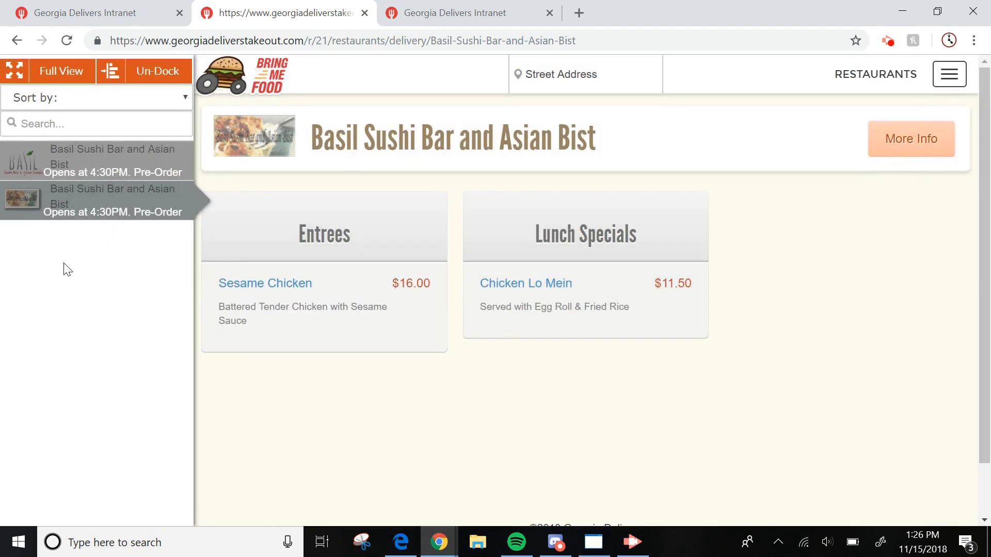
# Step: Set the duplicate vendor's restaurant profile to Unlisted and save it
pyautogui.click(101, 7)
pyautogui.click(99, 133)
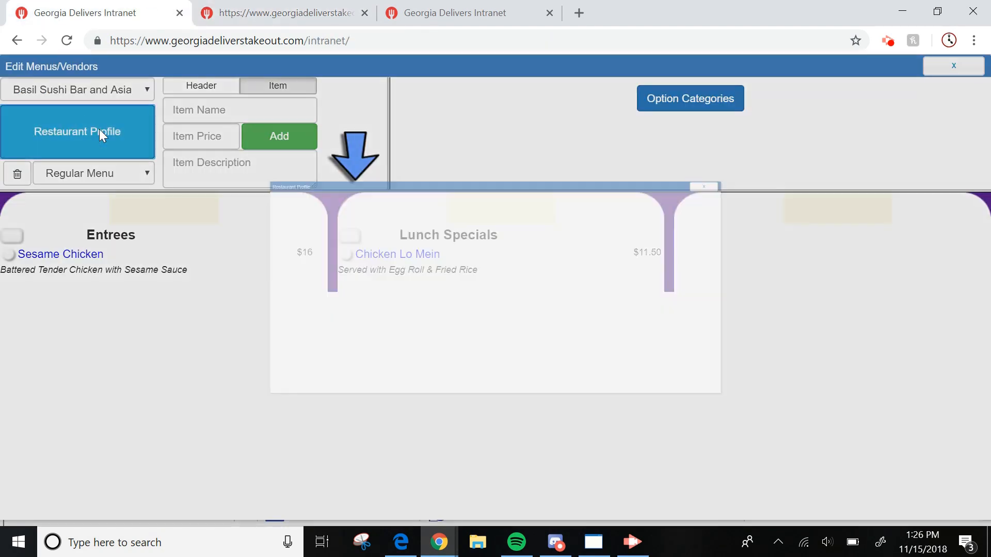
pyautogui.scroll(-7, 96, 306)
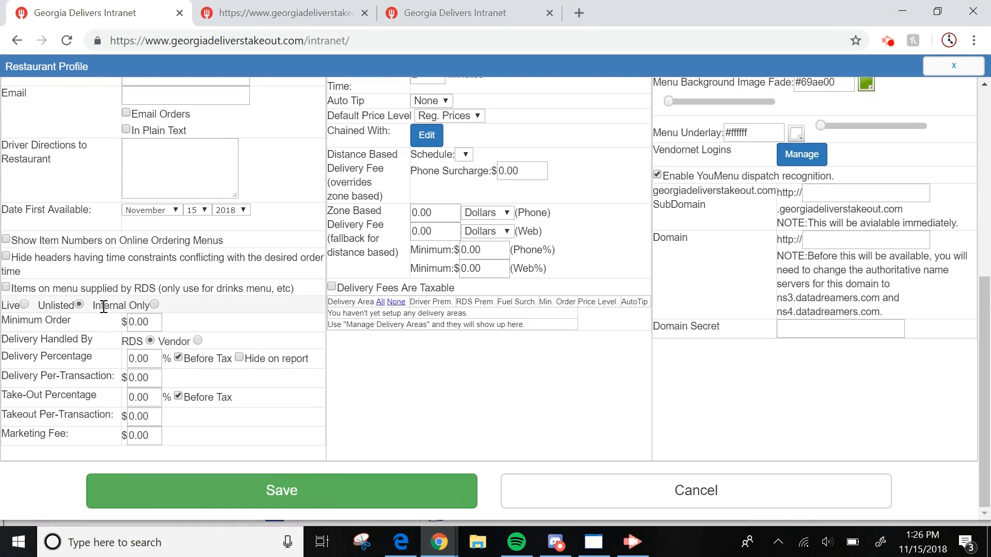
pyautogui.click(284, 489)
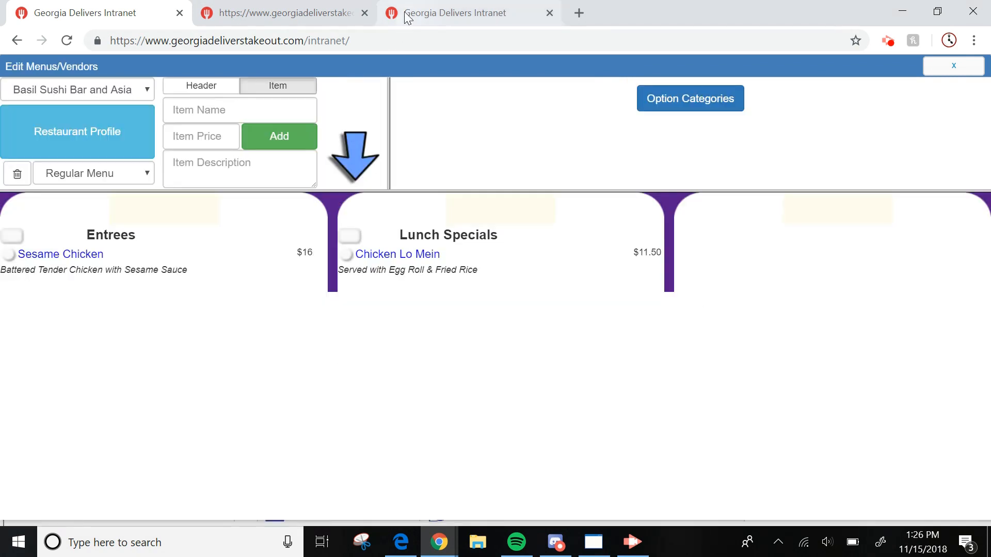
# Step: Copy the web address of the duplicate vendor's public menu, reload that page and close it
pyautogui.click(348, 14)
pyautogui.moveTo(606, 41); pyautogui.dragTo(73, 38)
pyautogui.rightClick(244, 41)
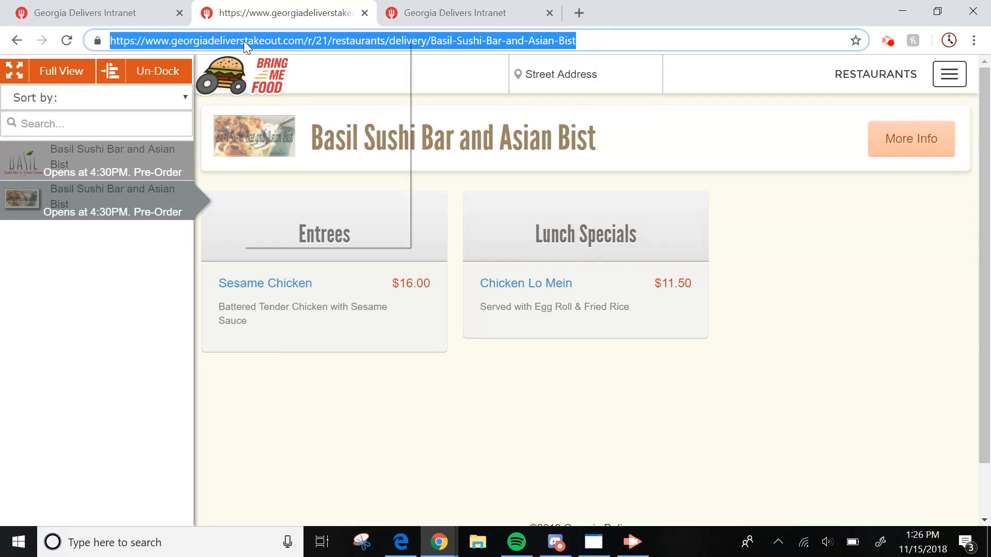
pyautogui.click(283, 132)
pyautogui.click(91, 9)
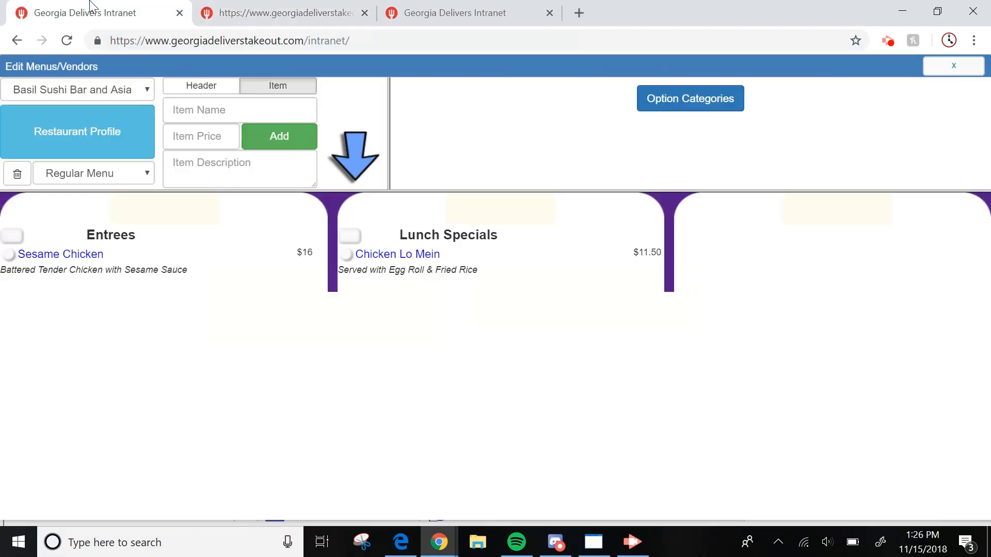
pyautogui.click(267, 7)
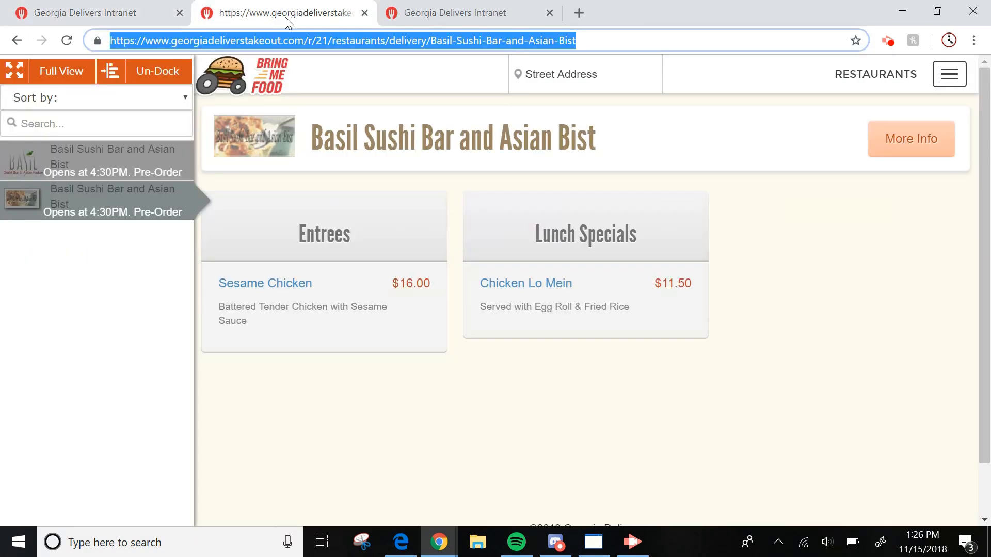
pyautogui.click(64, 43)
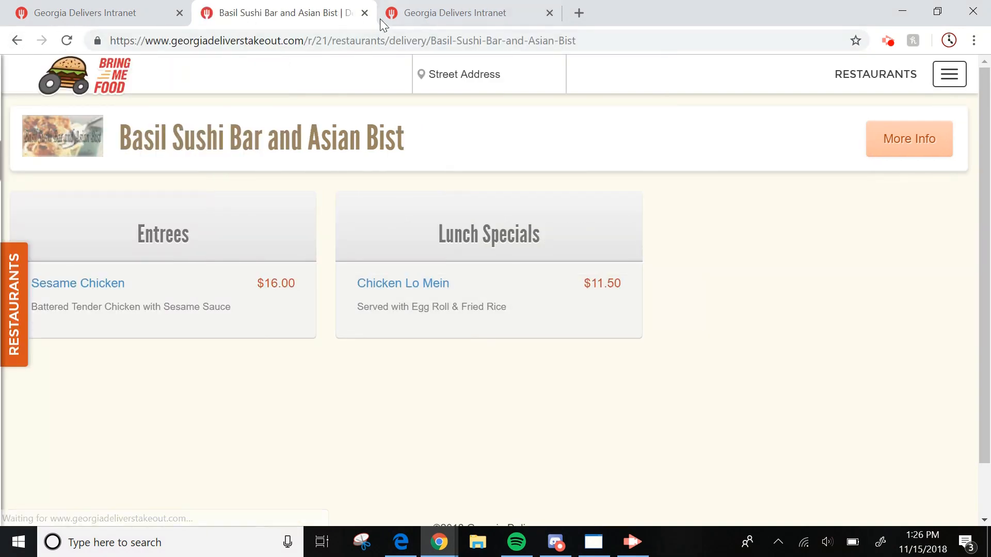
pyautogui.click(365, 12)
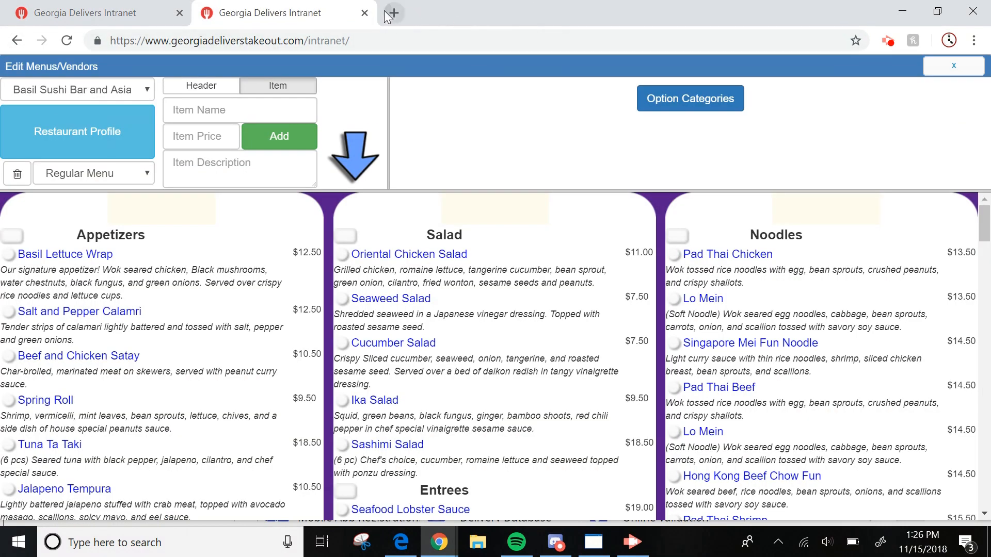
pyautogui.click(392, 13)
pyautogui.rightClick(336, 35)
pyautogui.click(400, 137)
pyautogui.moveTo(593, 40); pyautogui.dragTo(317, 41)
pyautogui.press('BackSpace')
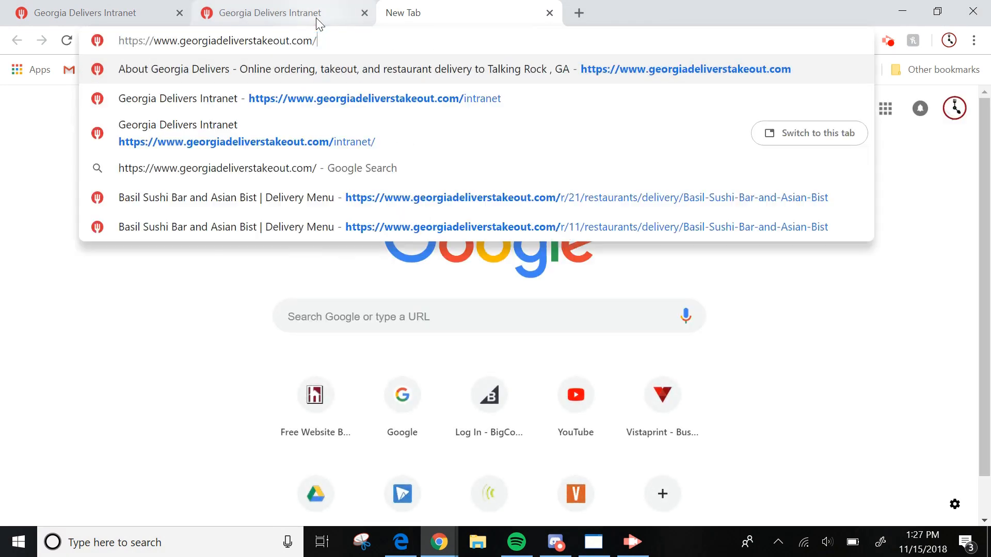
pyautogui.press('Return')
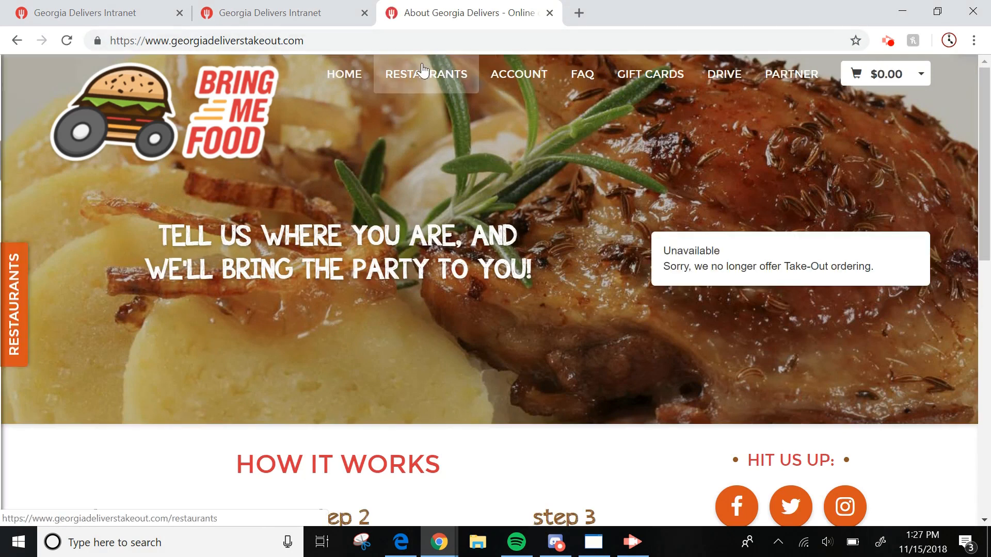
pyautogui.click(422, 70)
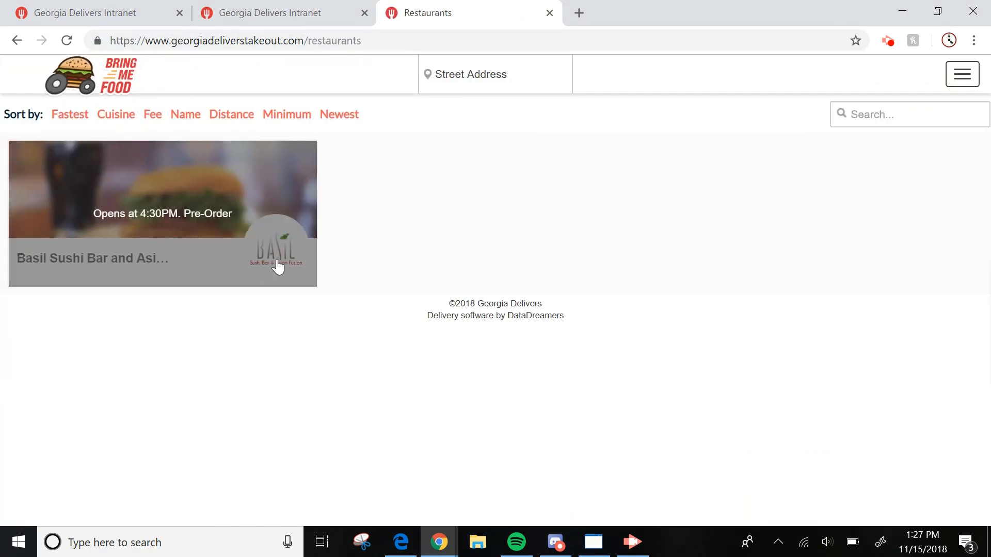
# Step: Open the unlisted Basil Sushi Bar menu through its copied web address
pyautogui.click(385, 37)
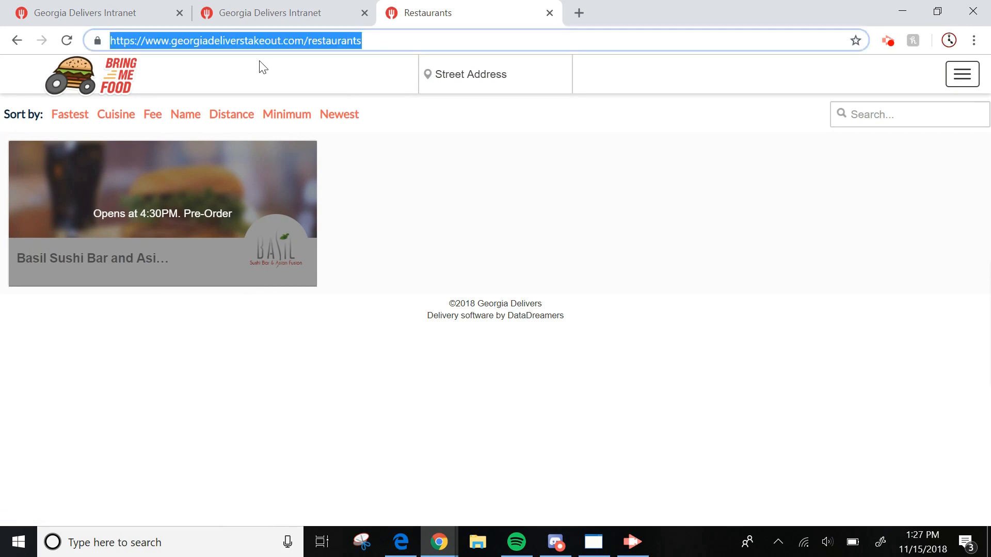
pyautogui.rightClick(271, 46)
pyautogui.click(333, 147)
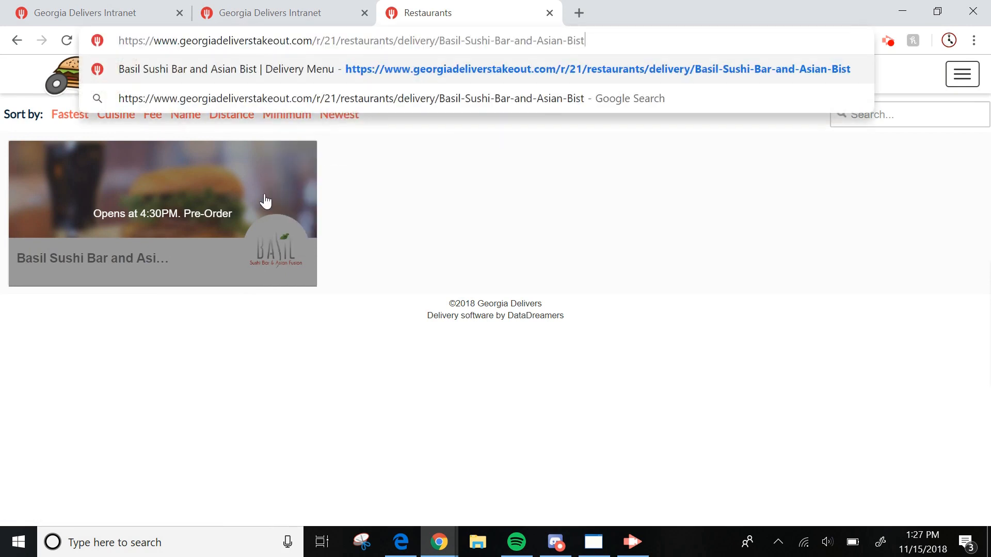
pyautogui.press('Return')
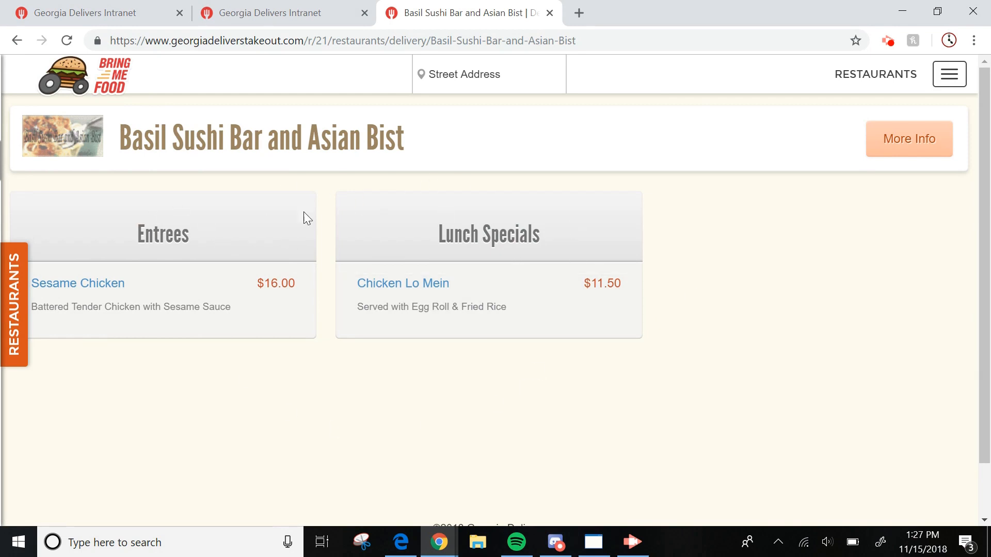
# Step: Load the original Basil Sushi Bar menu in the editor, review its sections and return to the duplicate's public menu
pyautogui.click(161, 6)
pyautogui.click(73, 86)
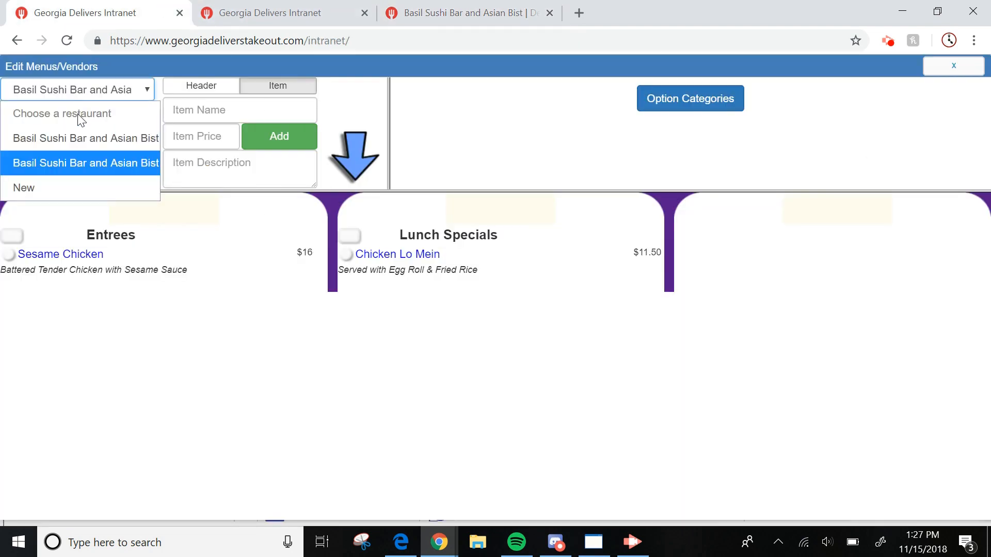
pyautogui.click(67, 135)
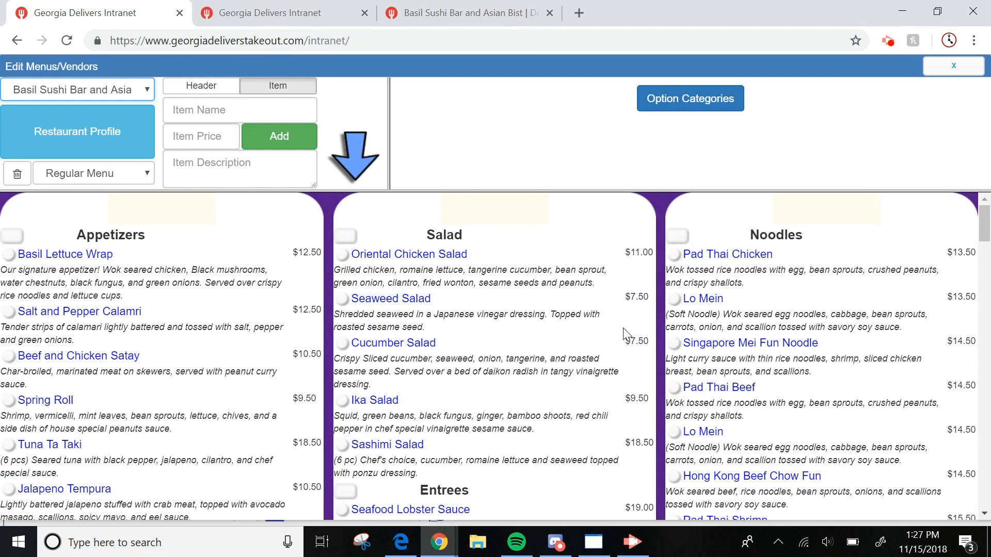
pyautogui.scroll(-6, 623, 333)
pyautogui.click(983, 240)
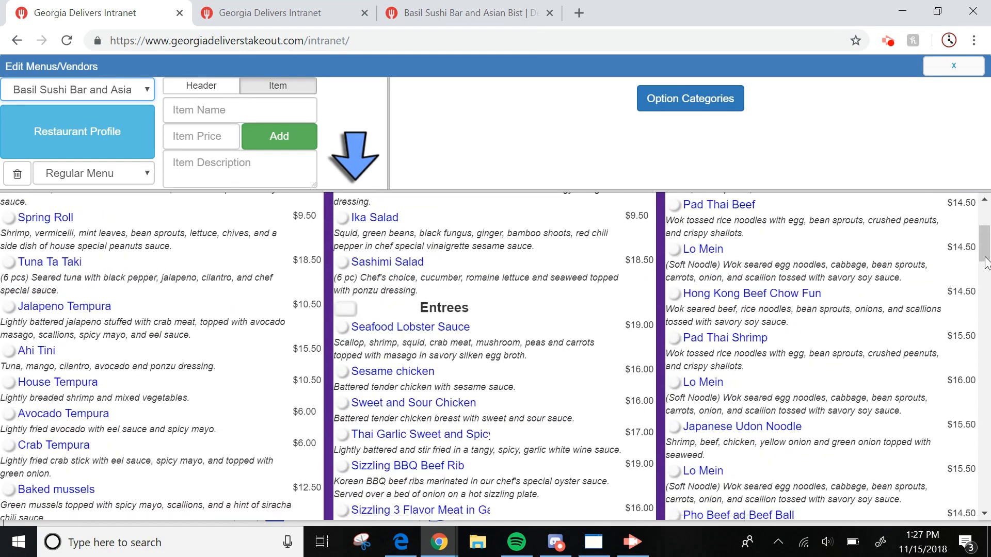
pyautogui.click(987, 436)
pyautogui.moveTo(990, 435); pyautogui.dragTo(989, 506)
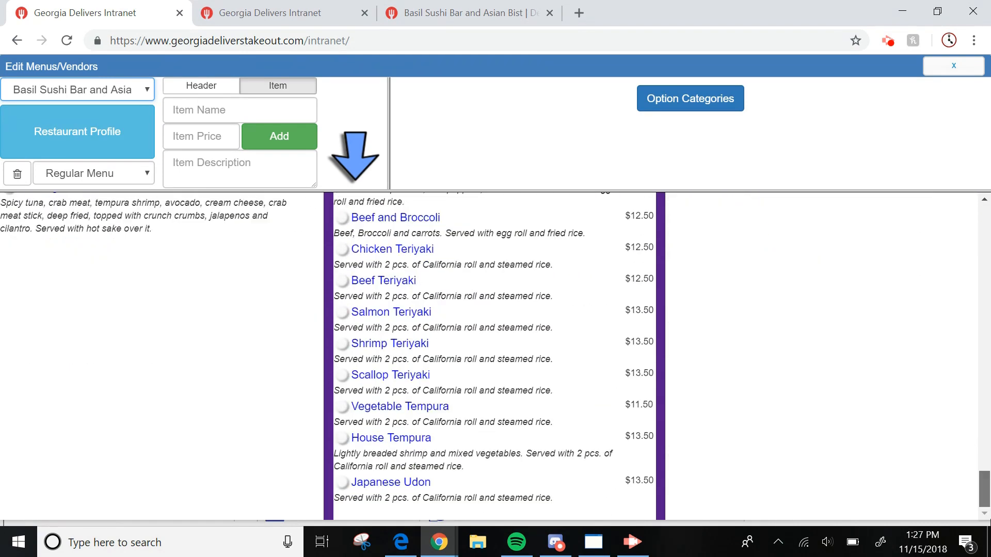
pyautogui.scroll(8, 402, 394)
pyautogui.scroll(5, 405, 397)
pyautogui.scroll(-5, 418, 405)
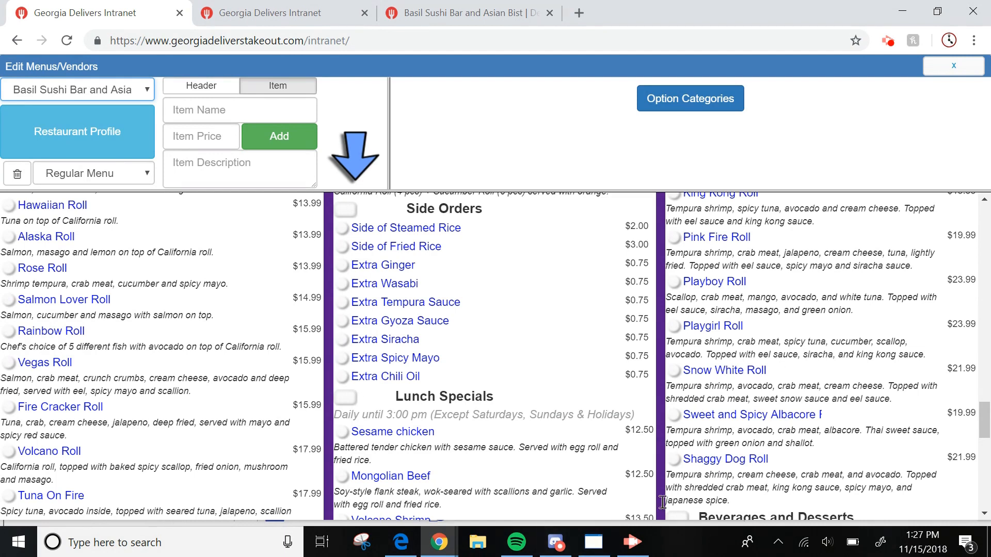
pyautogui.scroll(10, 369, 302)
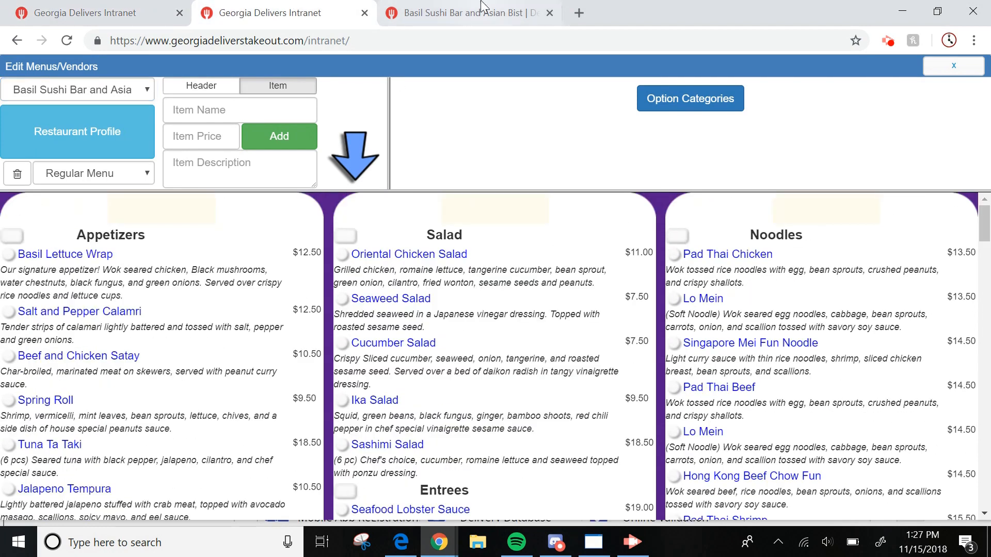
pyautogui.click(465, 12)
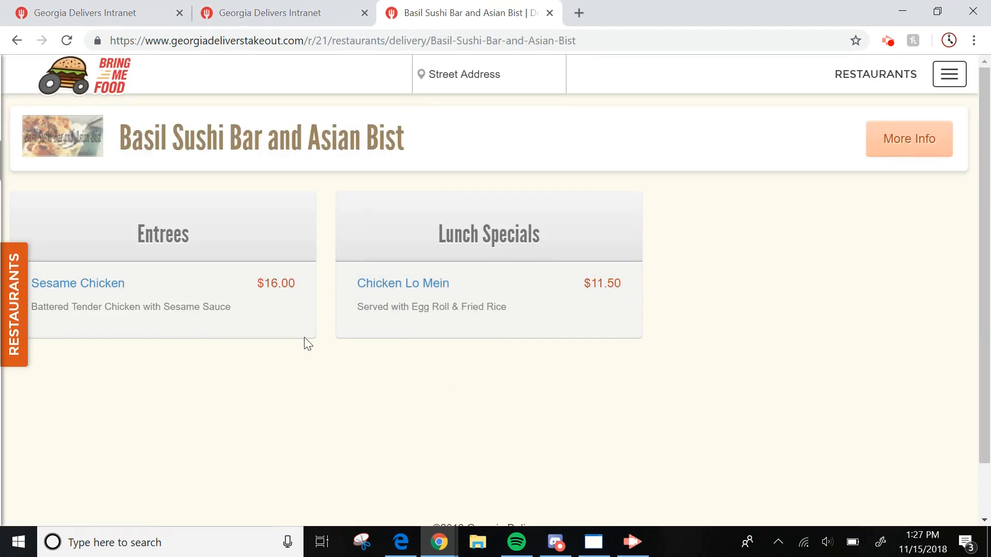